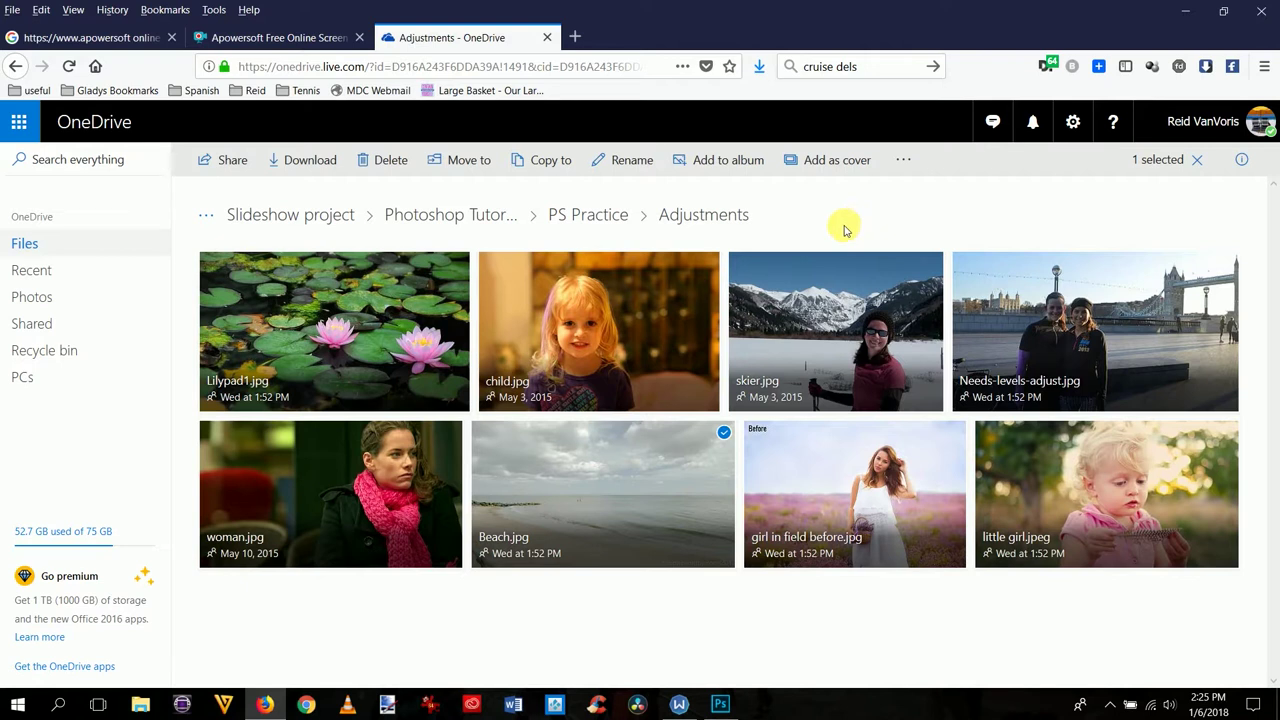
# Step: Select child.jpg in the Adjustments folder and deselect Beach.jpg so that only the one photo is chosen
pyautogui.click(708, 266)
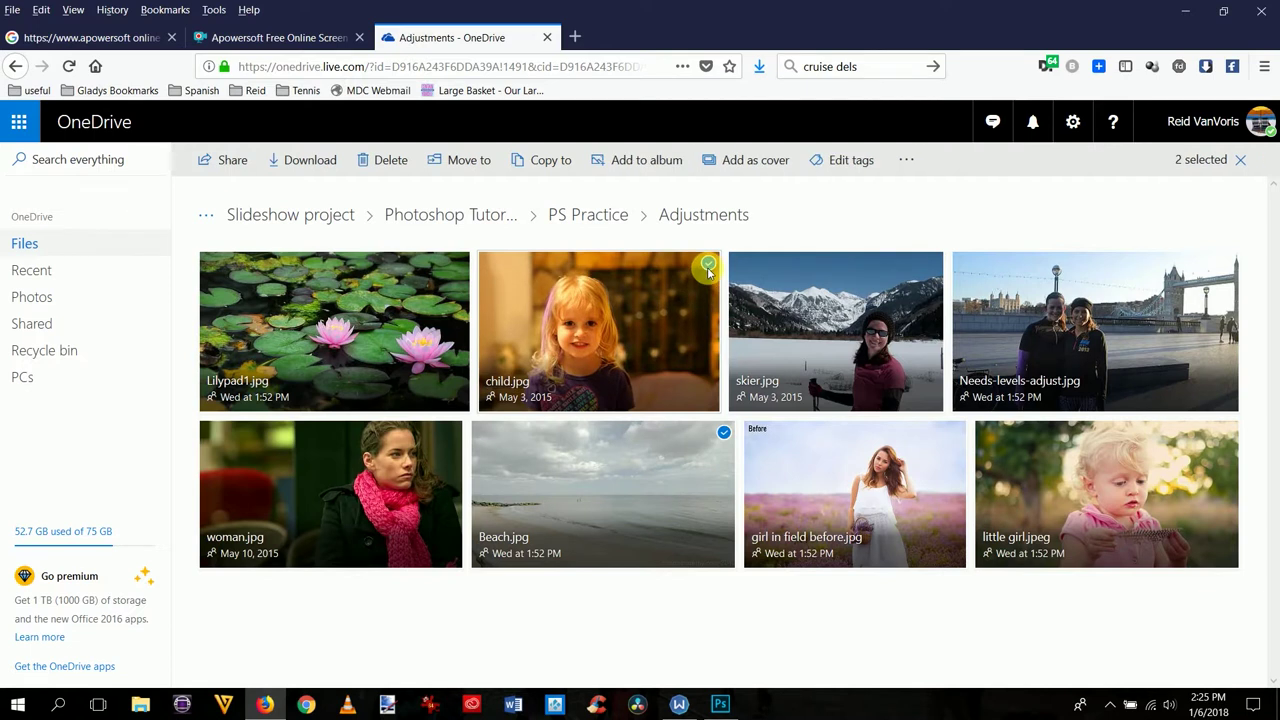
pyautogui.click(301, 166)
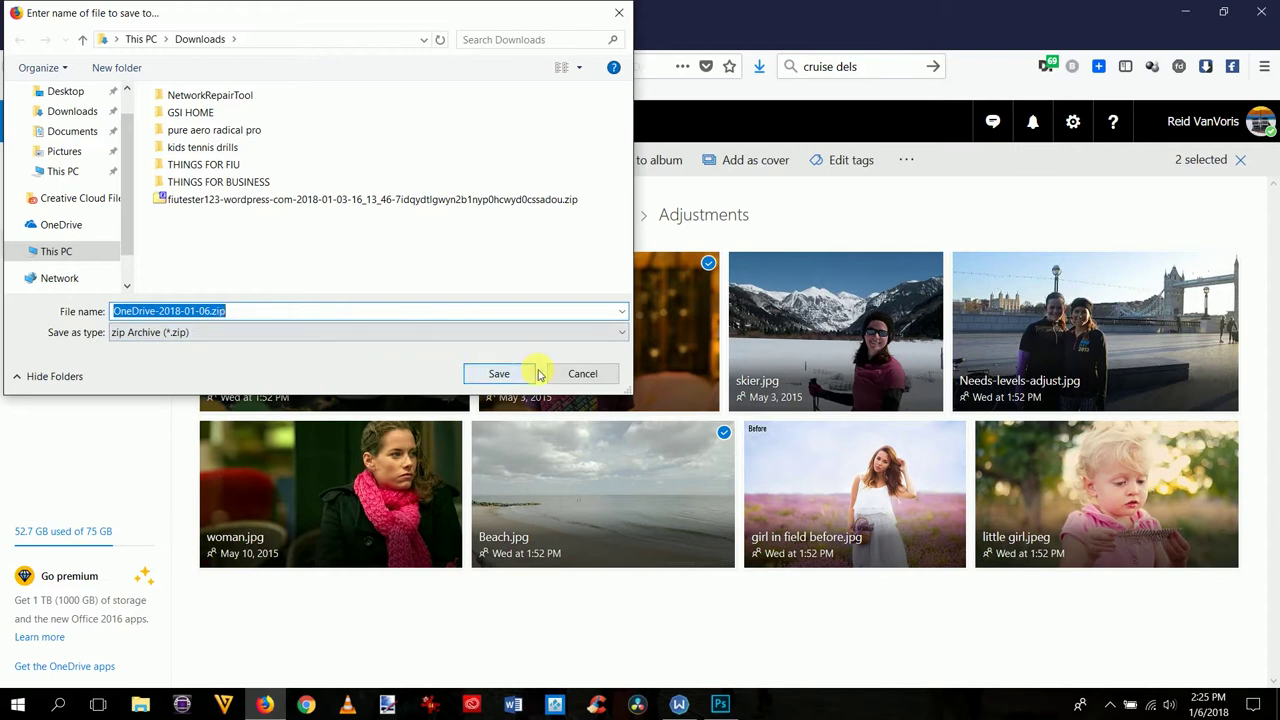
pyautogui.click(580, 376)
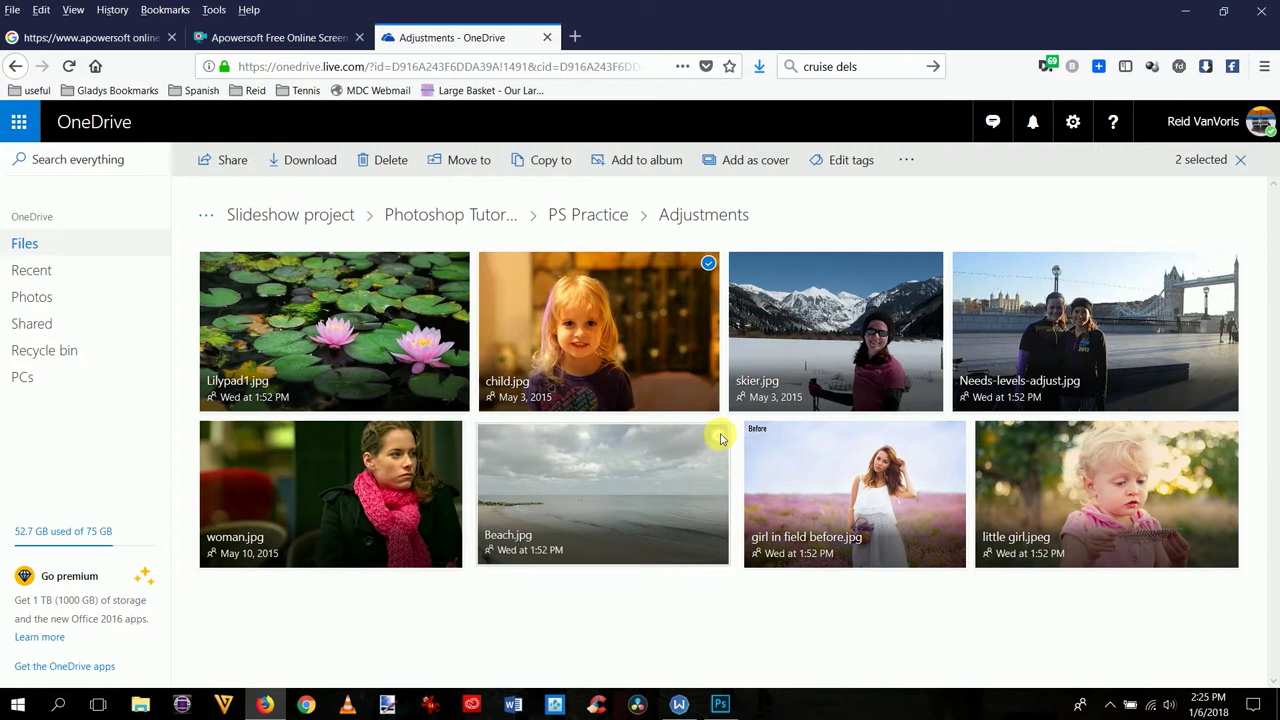
pyautogui.click(718, 434)
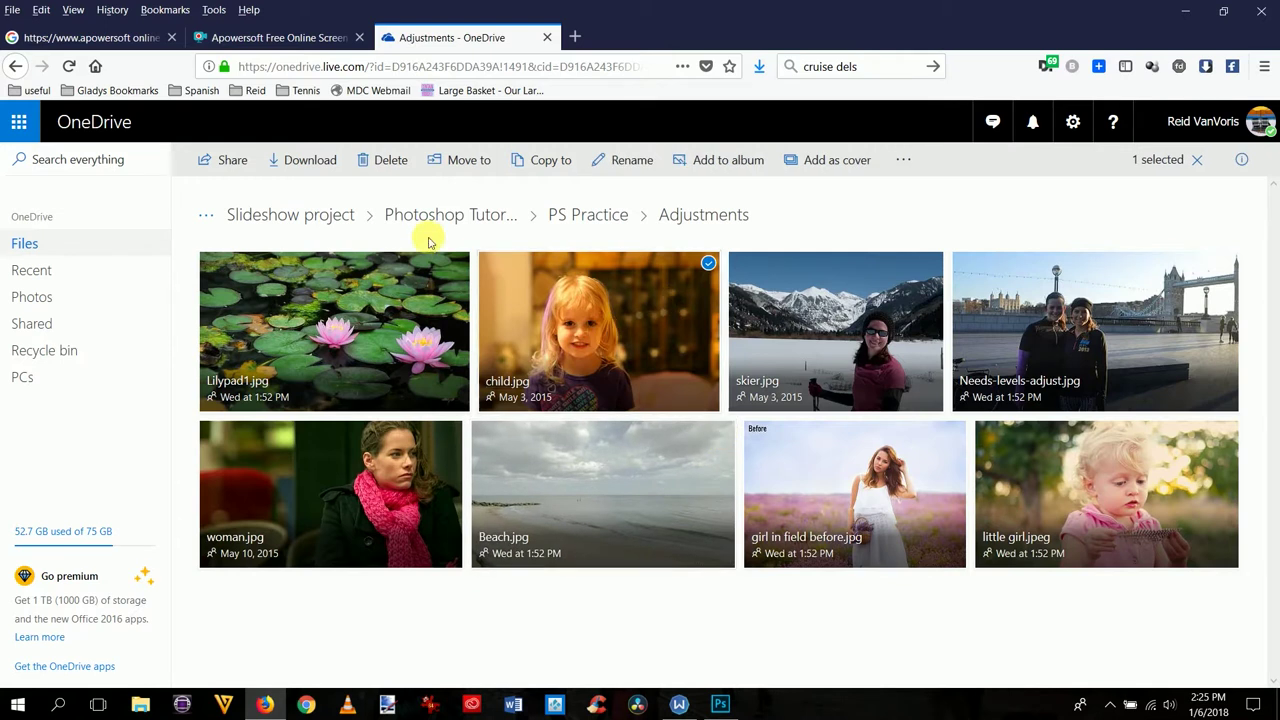
# Step: Download child.jpg, opening it directly with Adobe Photoshop CC 2018, and collapse the document properties there
pyautogui.click(320, 167)
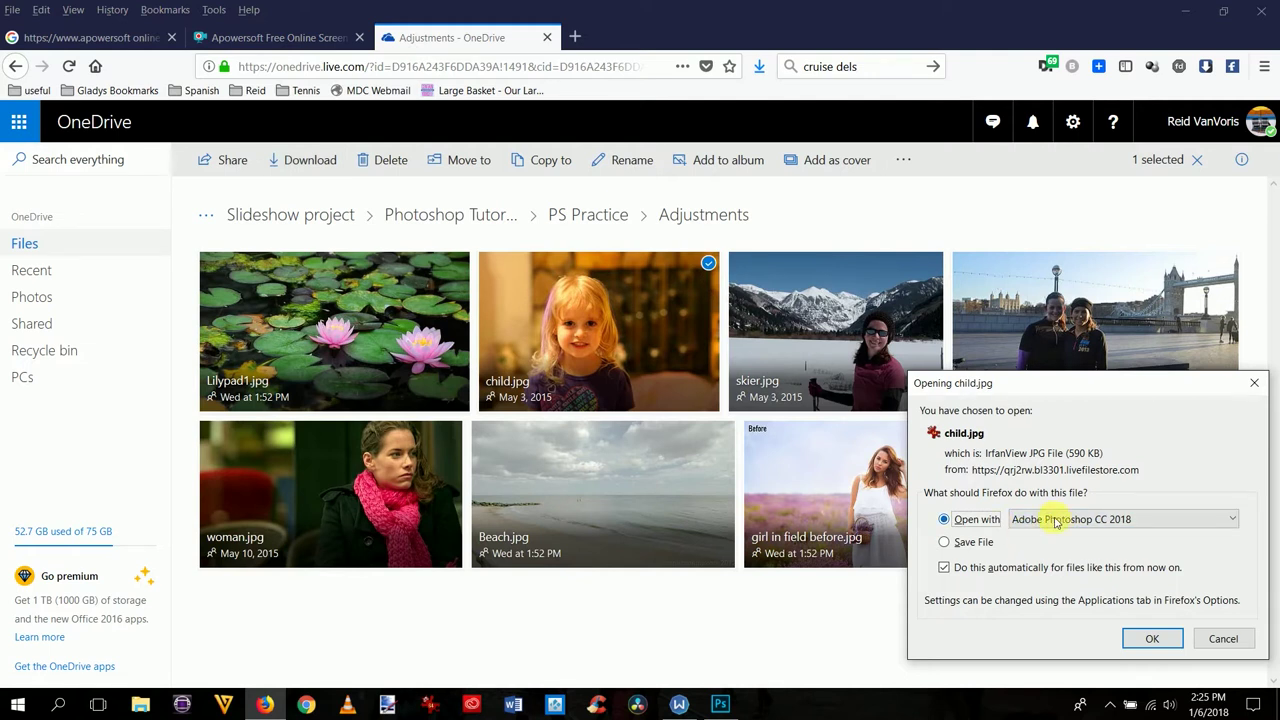
pyautogui.click(1176, 520)
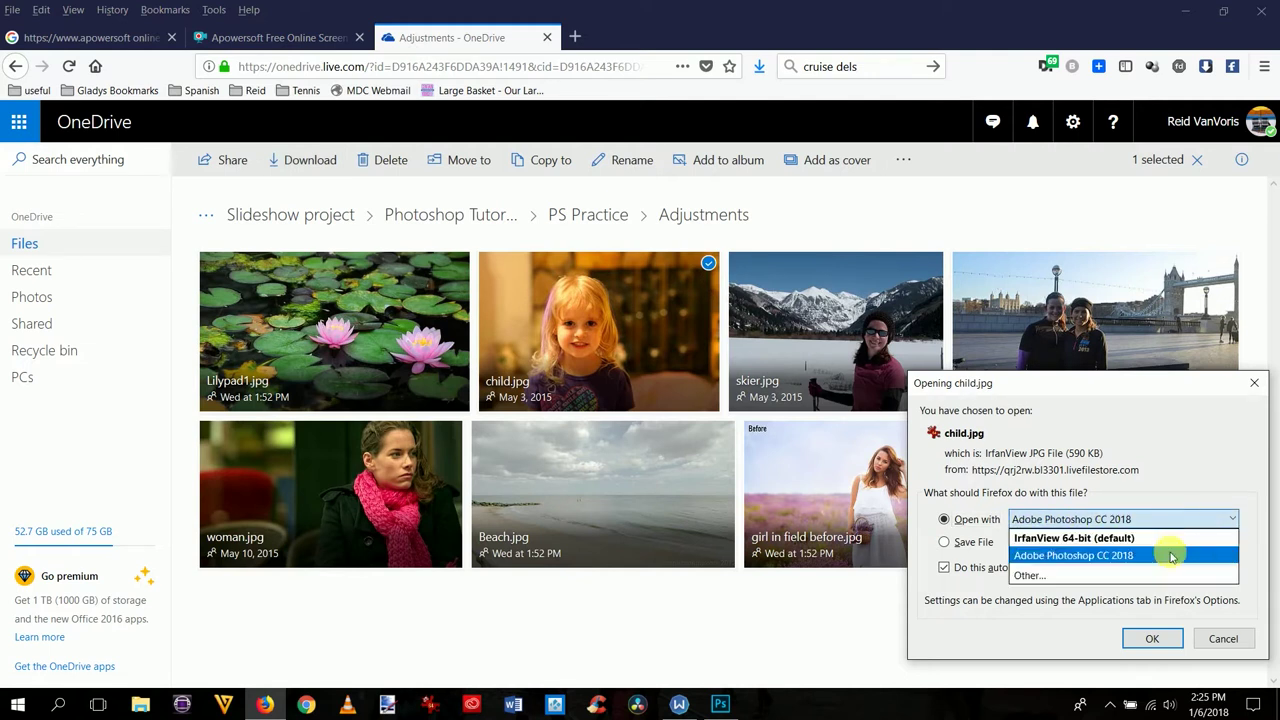
pyautogui.click(1166, 556)
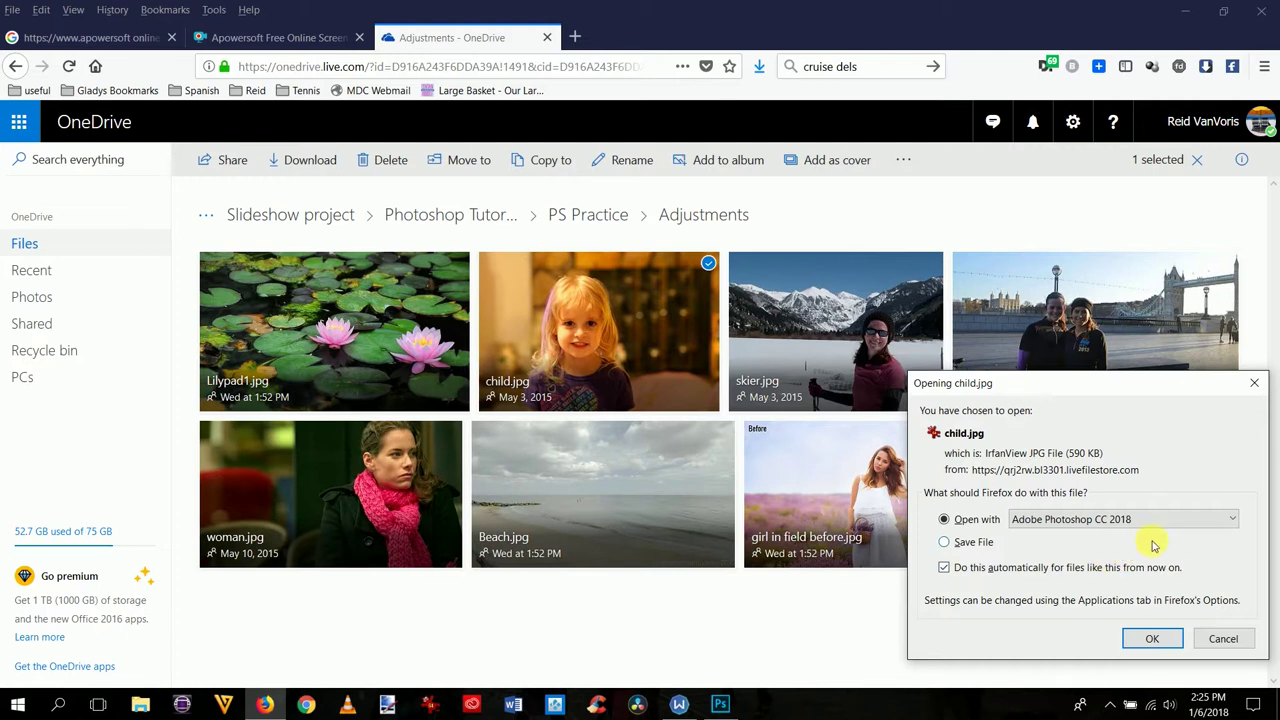
pyautogui.click(1149, 641)
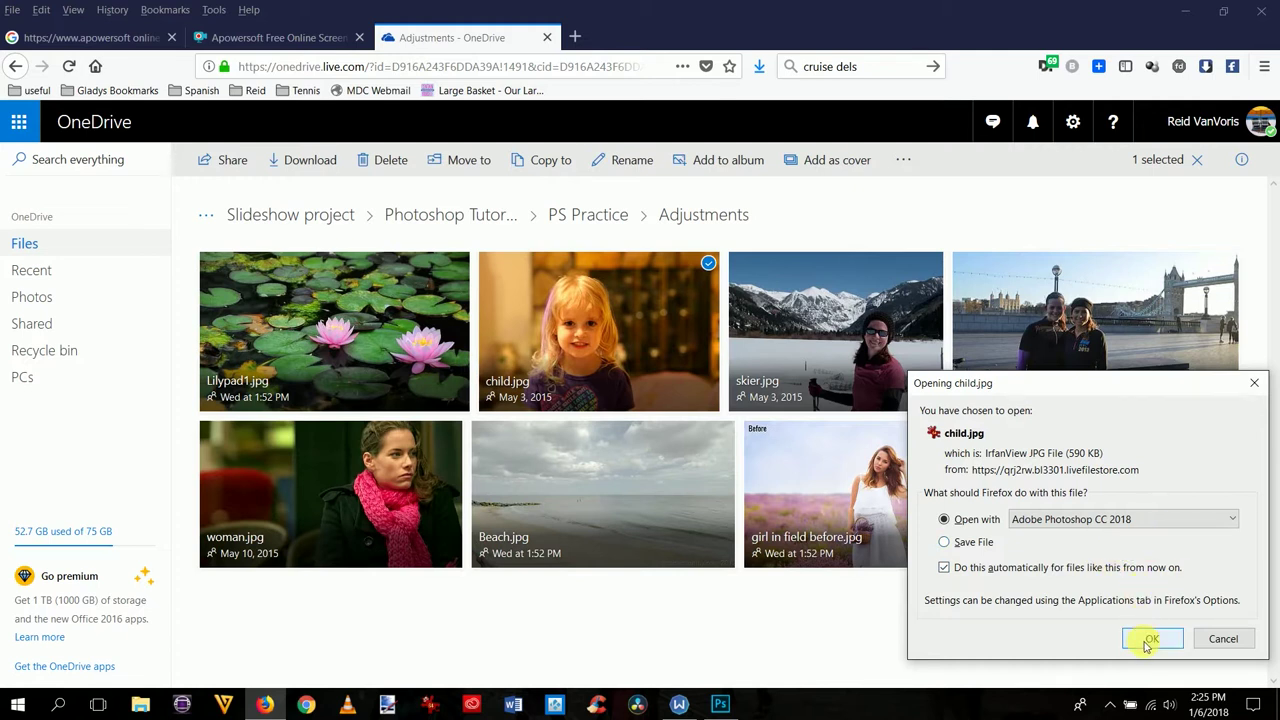
pyautogui.click(721, 705)
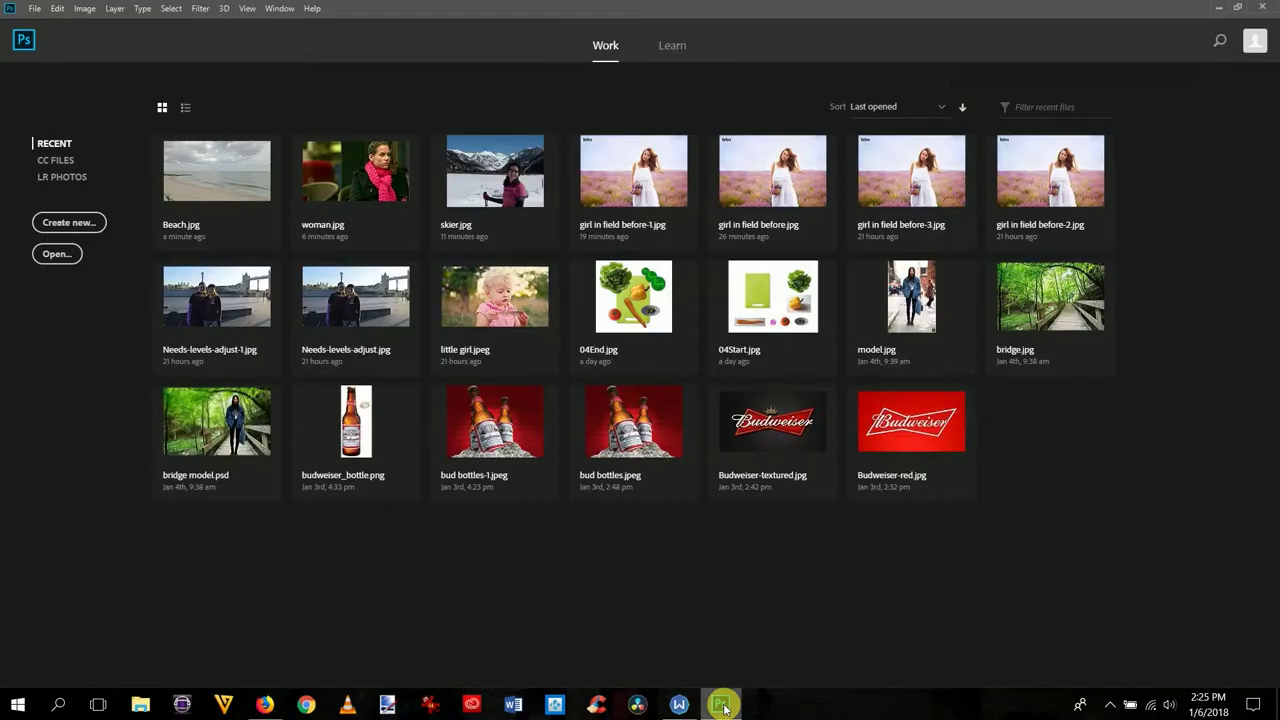
pyautogui.click(264, 705)
pyautogui.click(1166, 641)
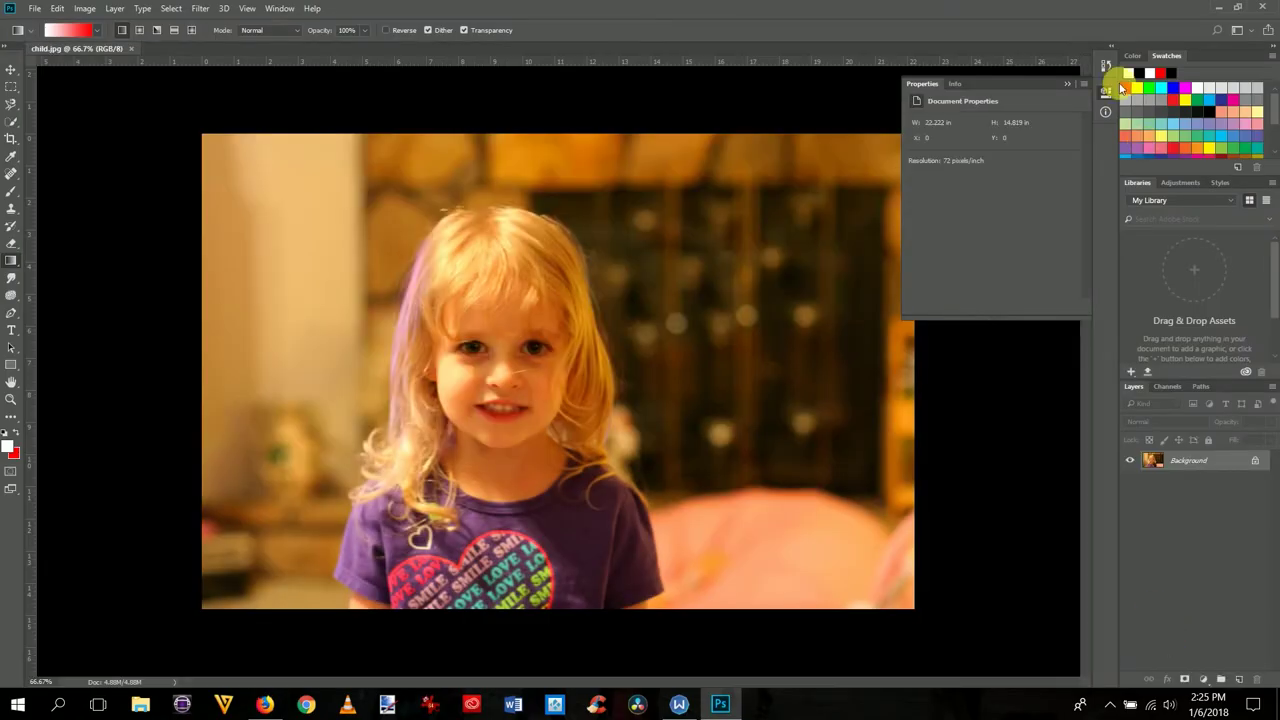
pyautogui.click(1067, 83)
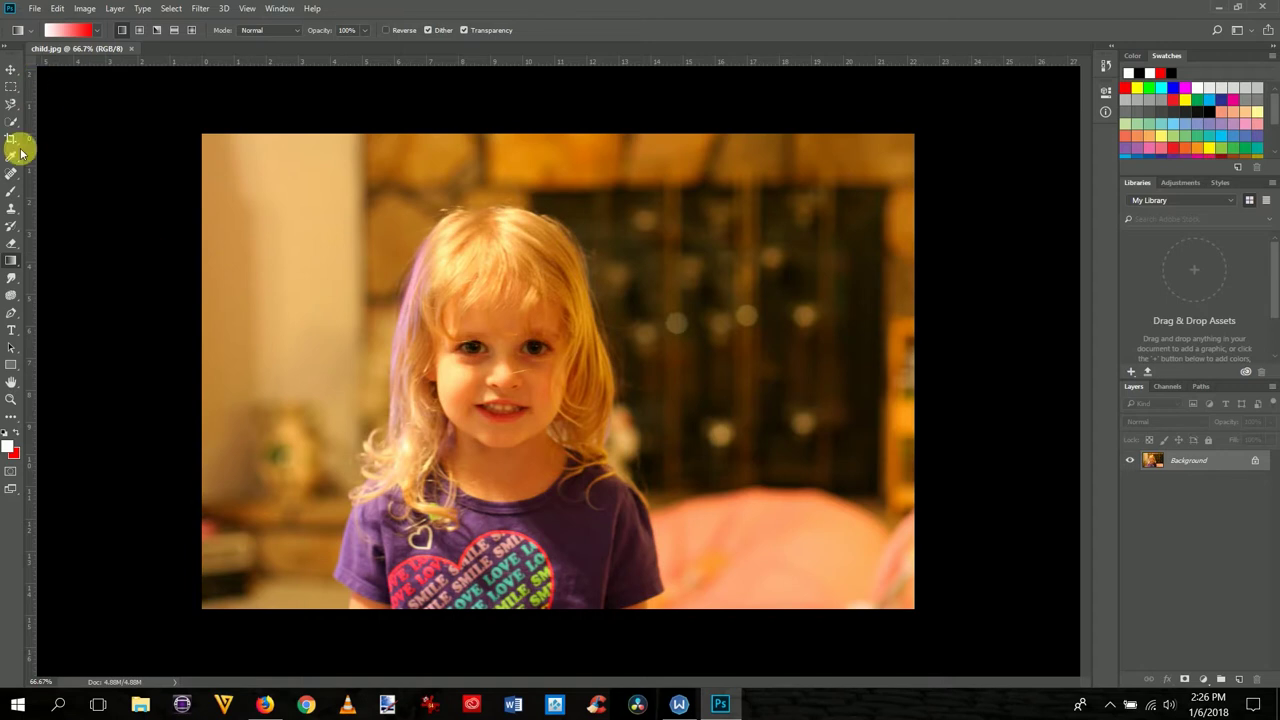
# Step: Duplicate the Background layer of child.jpg
pyautogui.rightClick(1189, 468)
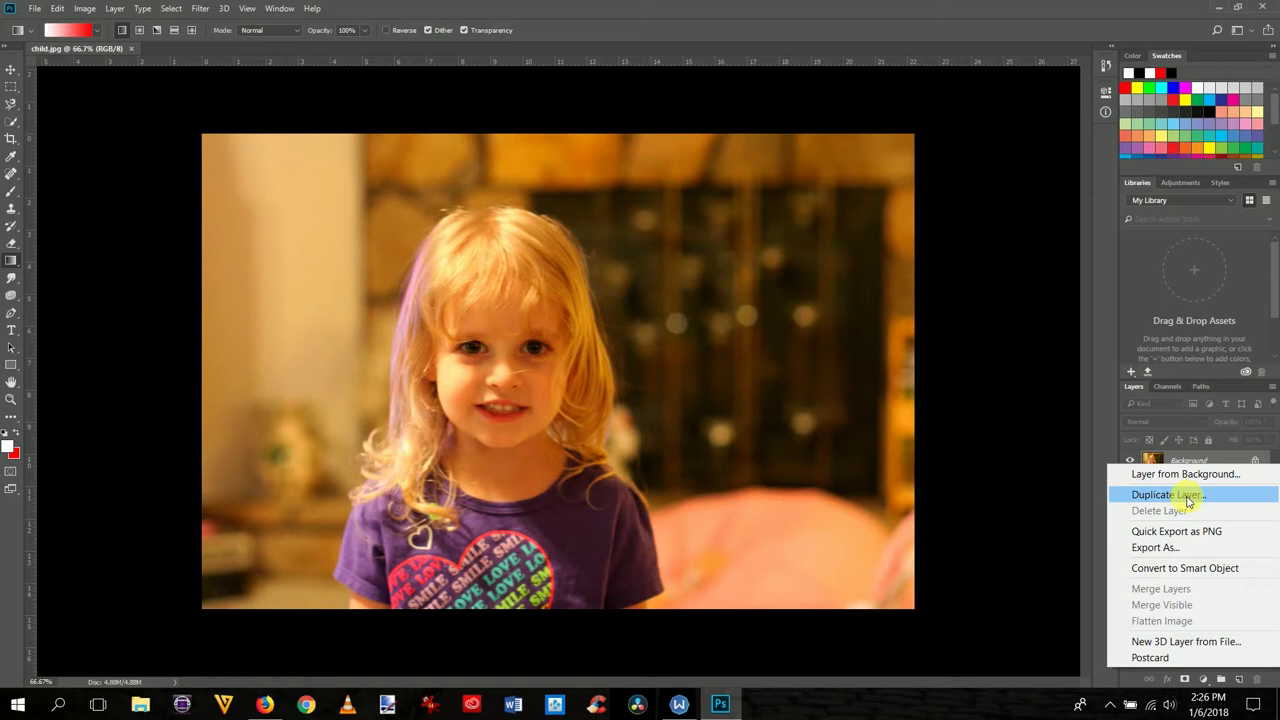
pyautogui.click(1049, 466)
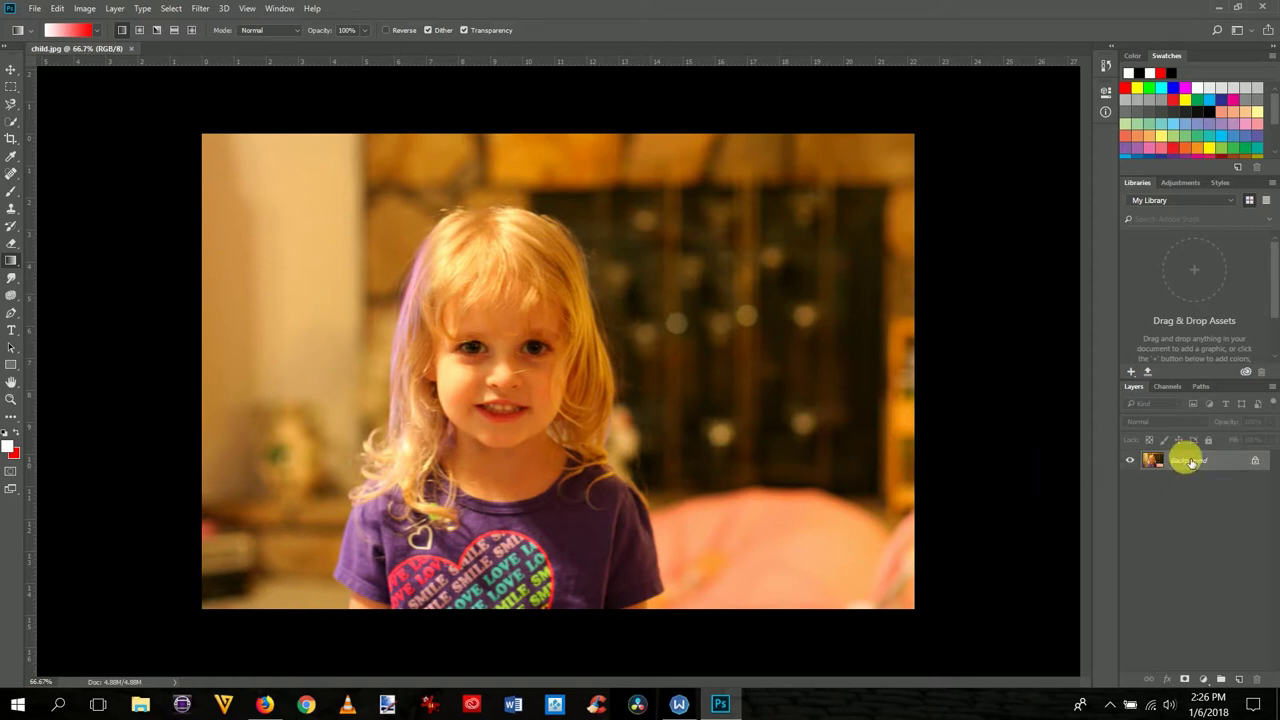
pyautogui.moveTo(1191, 461); pyautogui.dragTo(1190, 461)
pyautogui.hotkey('ctrl', 'j')
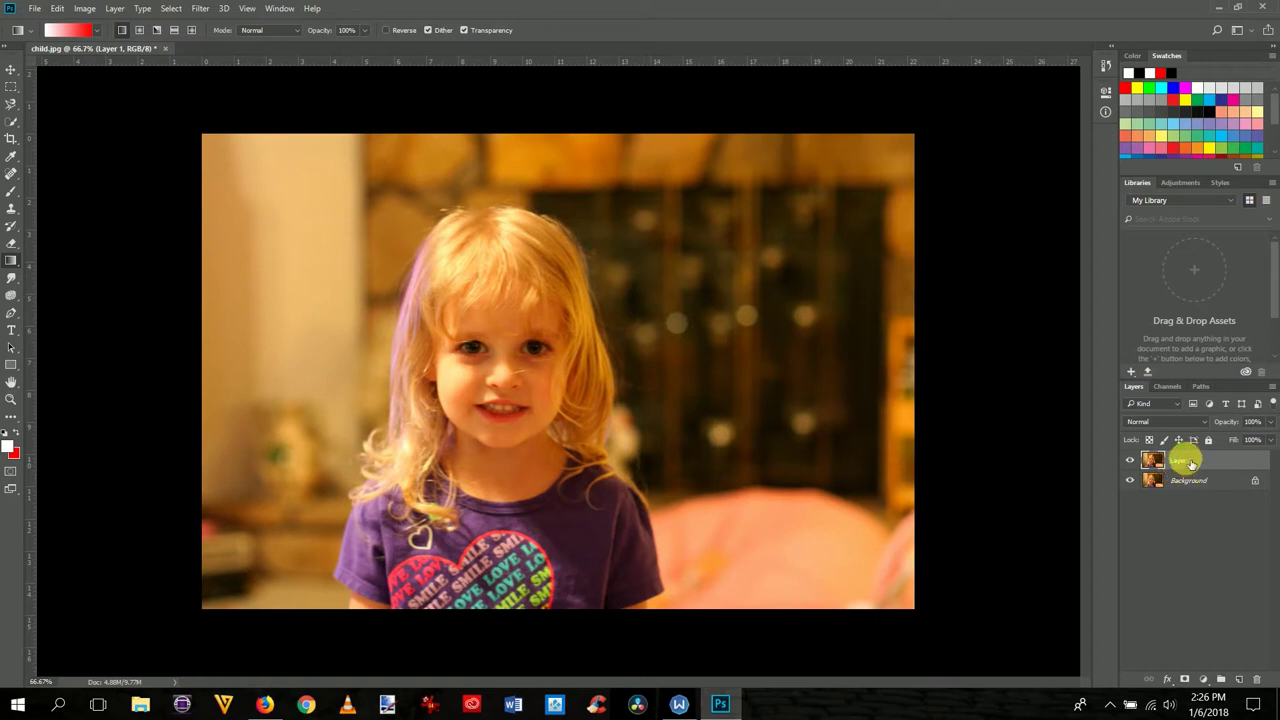
# Step: Compare the duplicated layer with the Background by hiding and showing each of them
pyautogui.click(1130, 480)
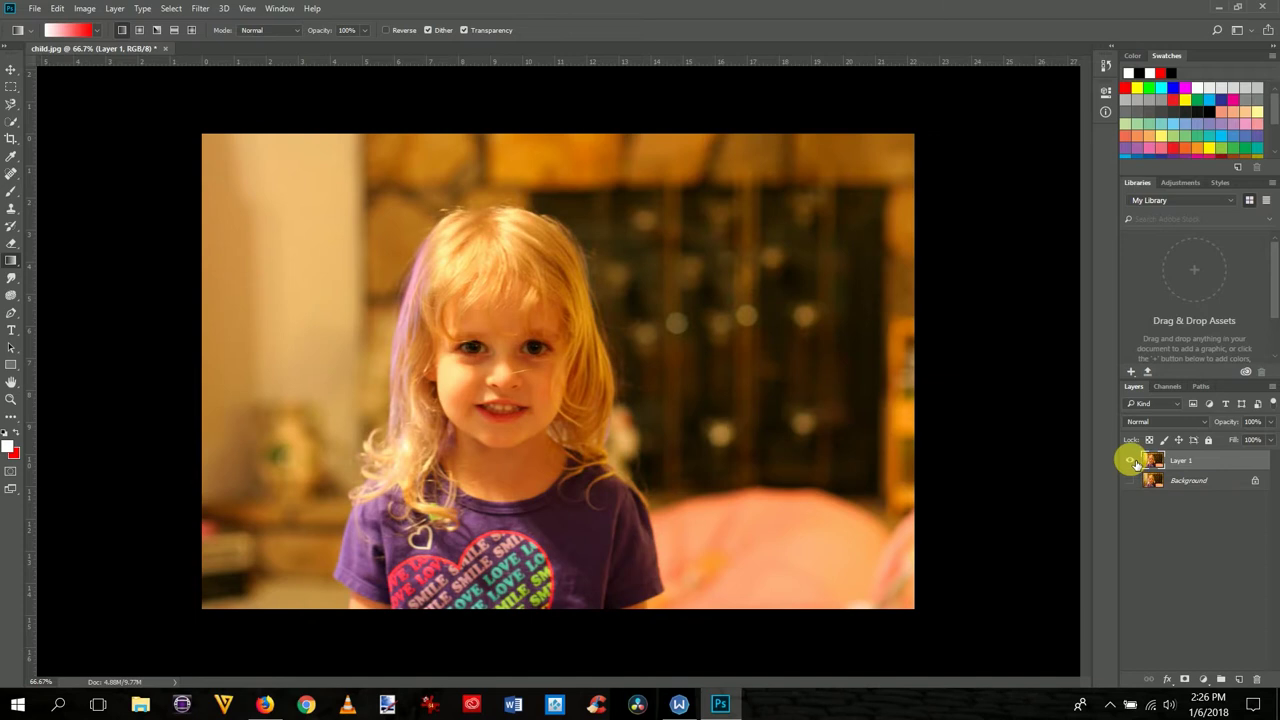
pyautogui.click(1132, 461)
pyautogui.click(1132, 461)
pyautogui.click(1130, 480)
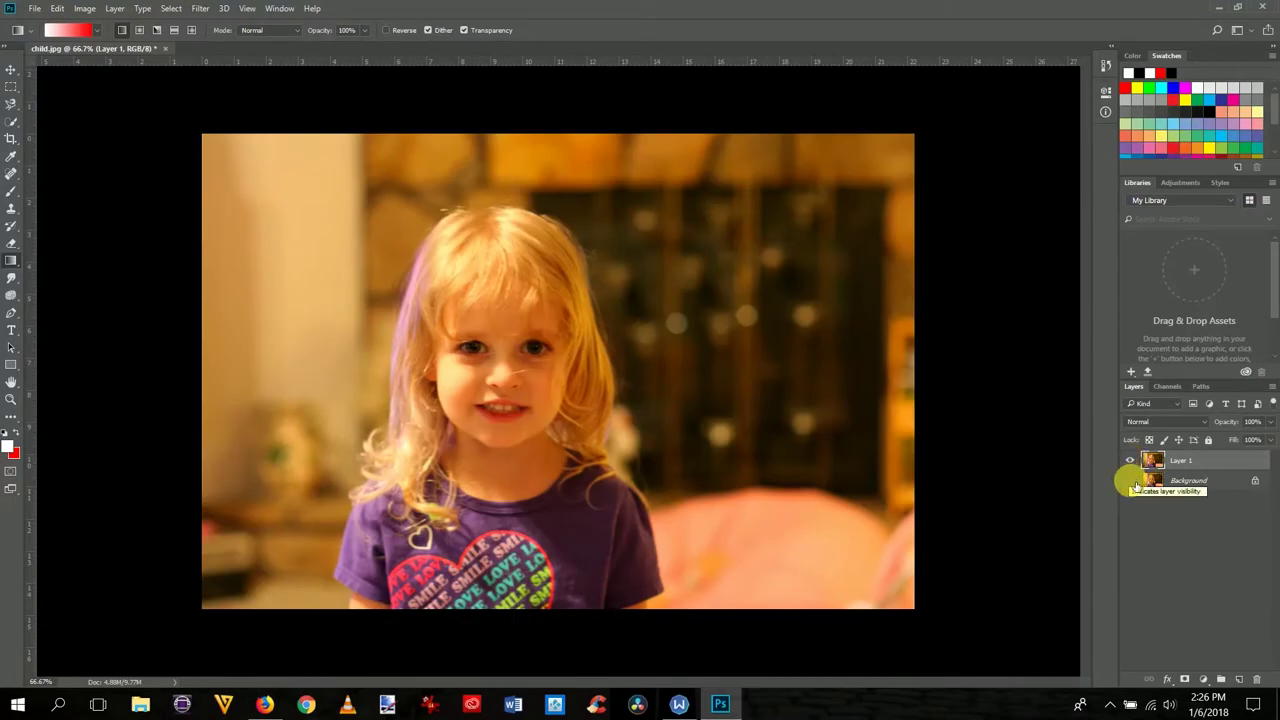
pyautogui.click(1132, 461)
pyautogui.click(1132, 461)
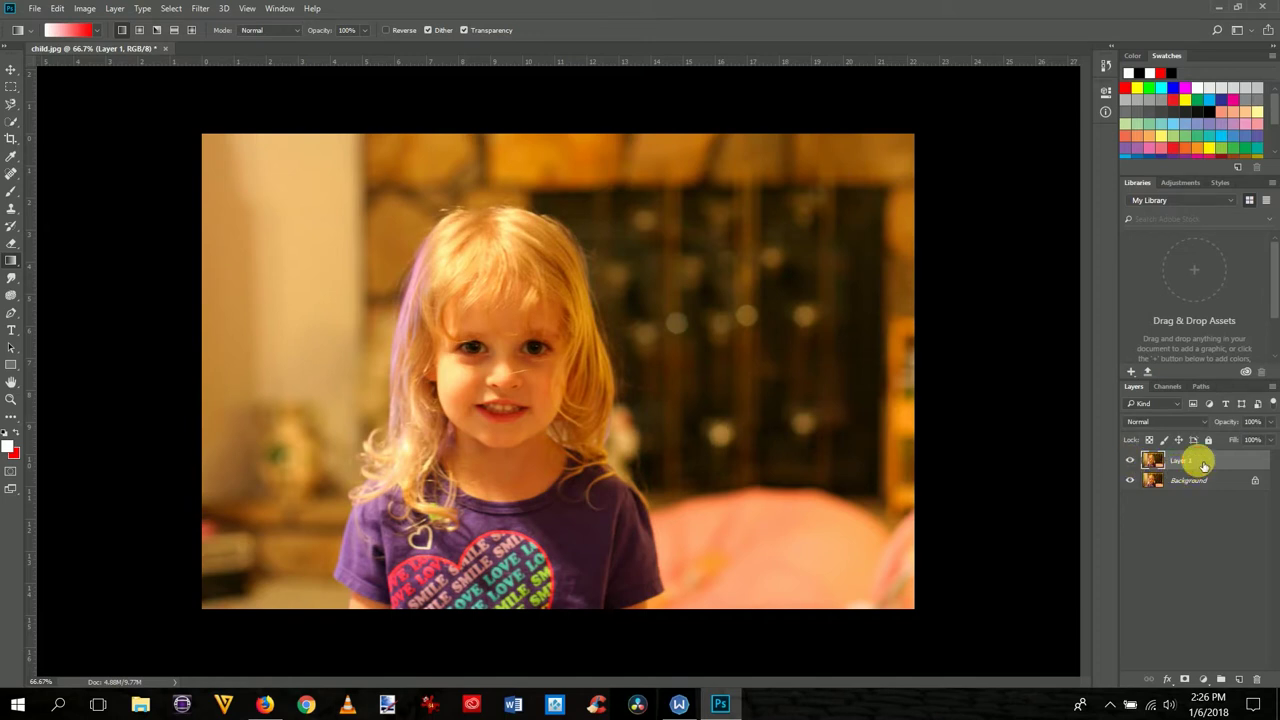
# Step: Convert the duplicated layer, Layer 1, to a smart object using the Move tool as the active tool
pyautogui.click(9, 74)
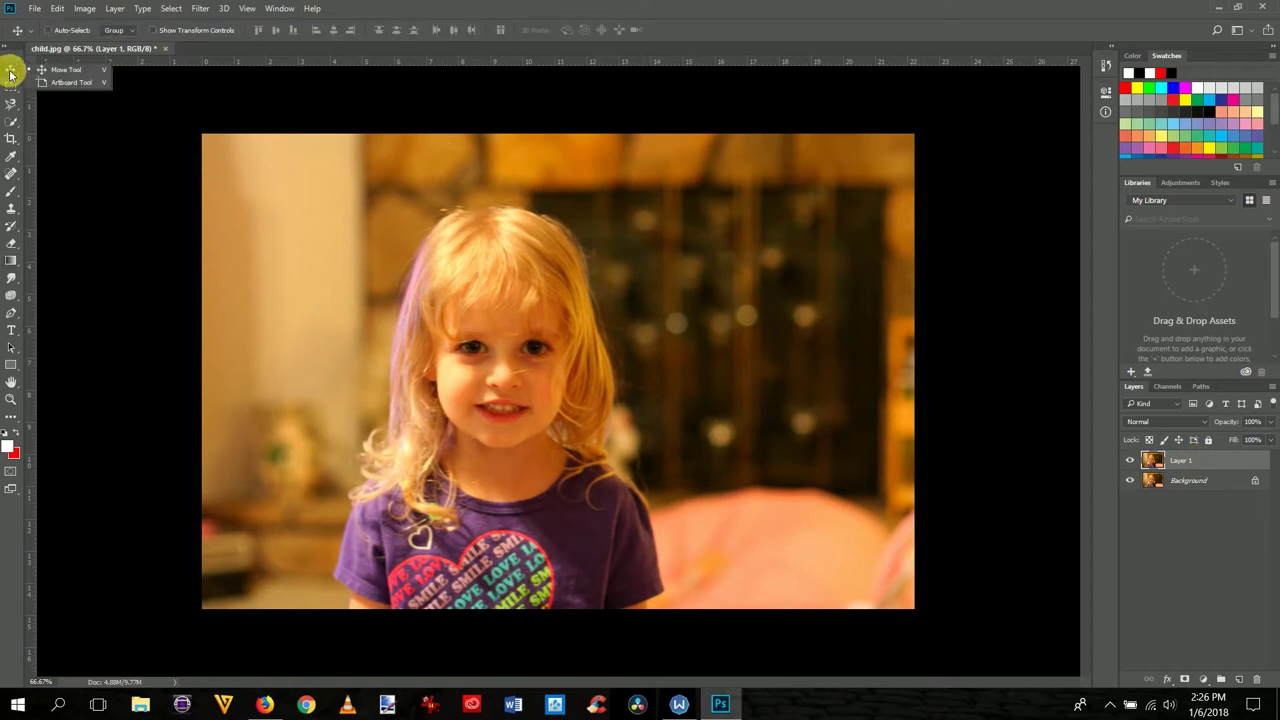
pyautogui.click(1175, 461)
pyautogui.rightClick(1175, 461)
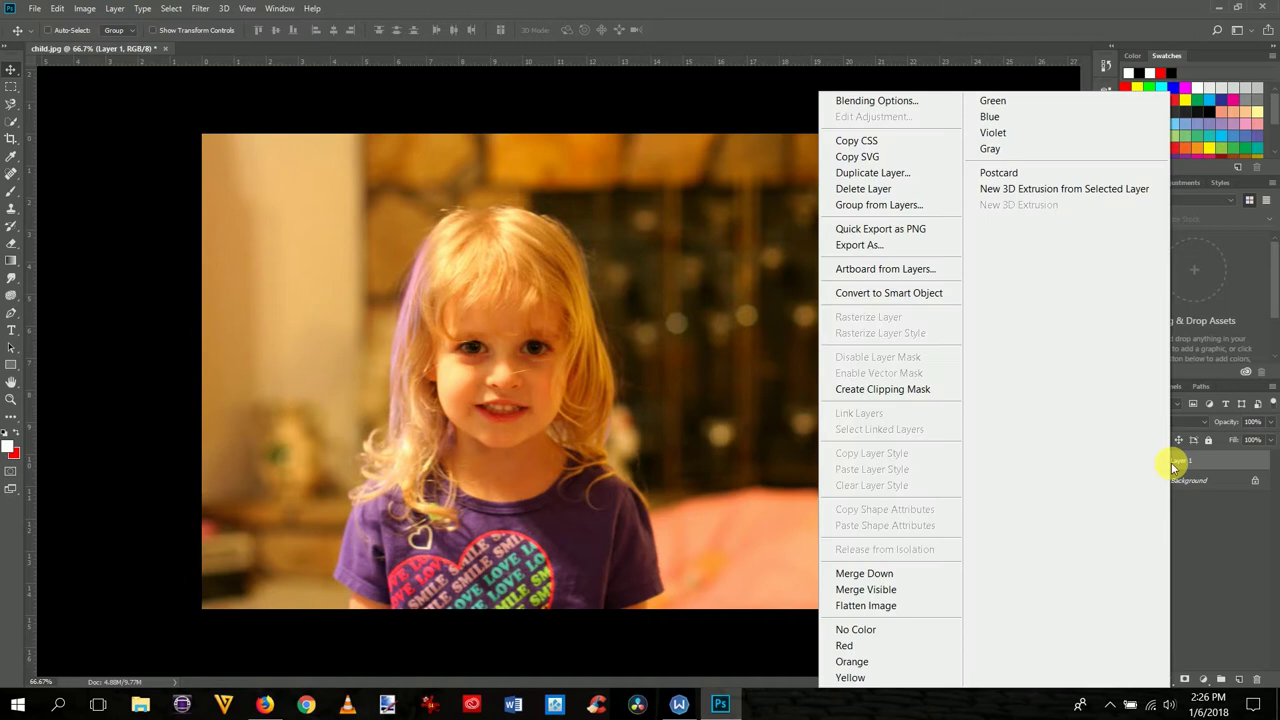
pyautogui.click(931, 298)
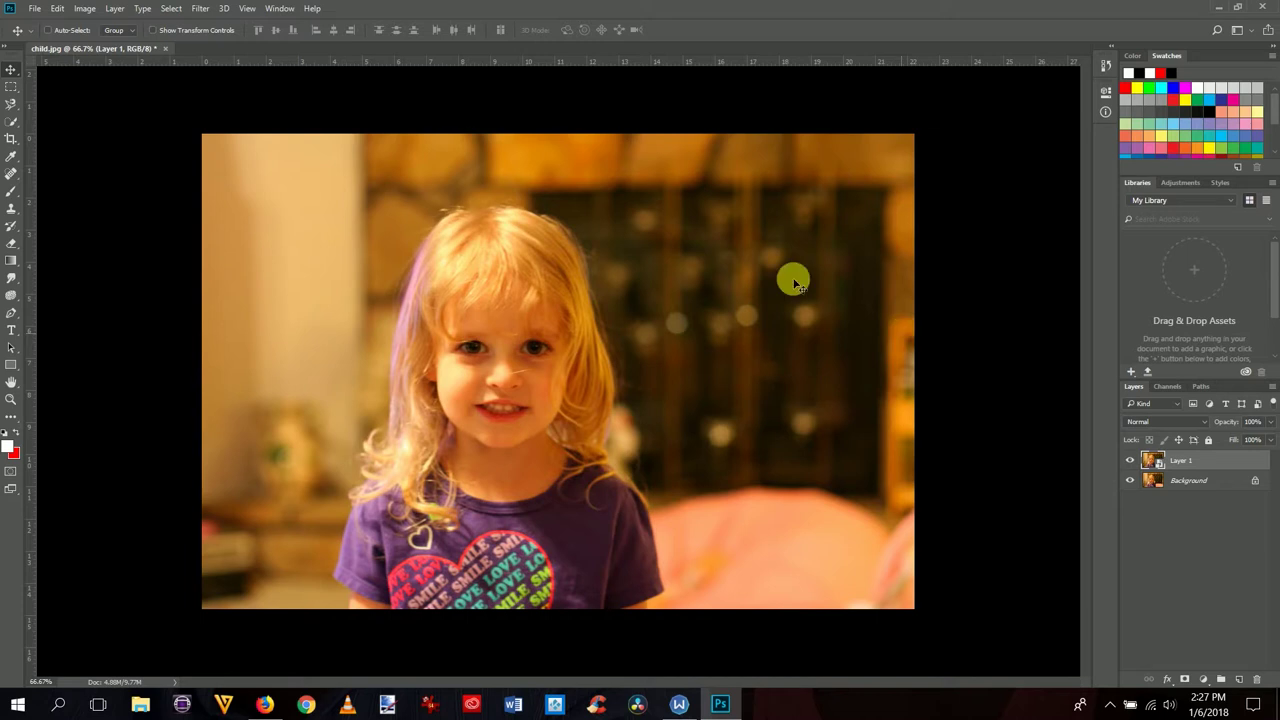
# Step: Review the document's edit history in an enlarged list, and collapse it again
pyautogui.click(280, 9)
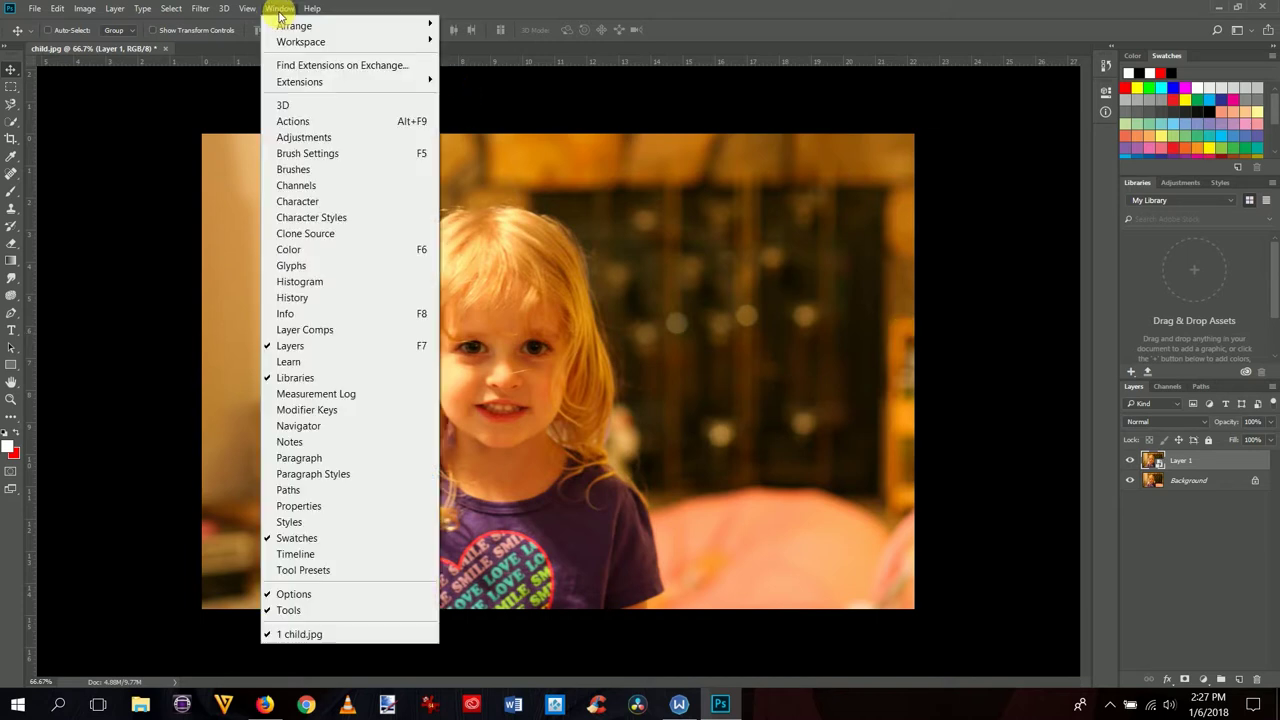
pyautogui.click(307, 298)
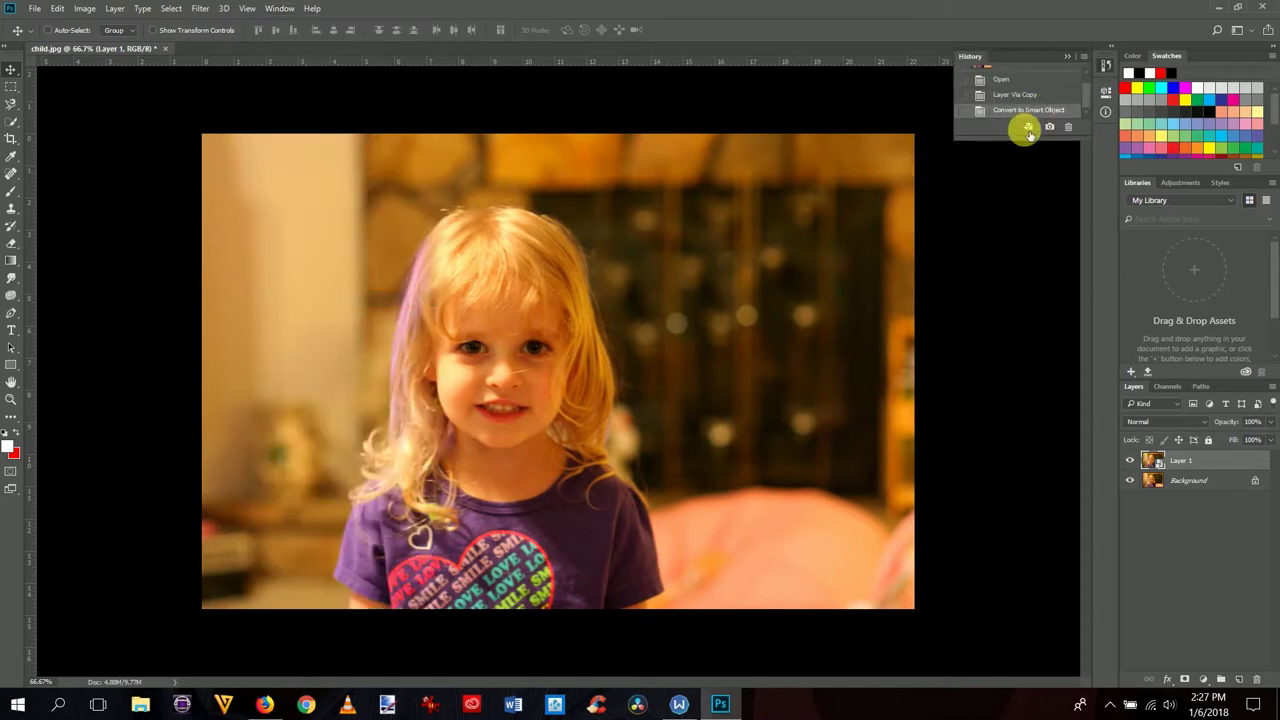
pyautogui.moveTo(1017, 142); pyautogui.dragTo(1020, 214)
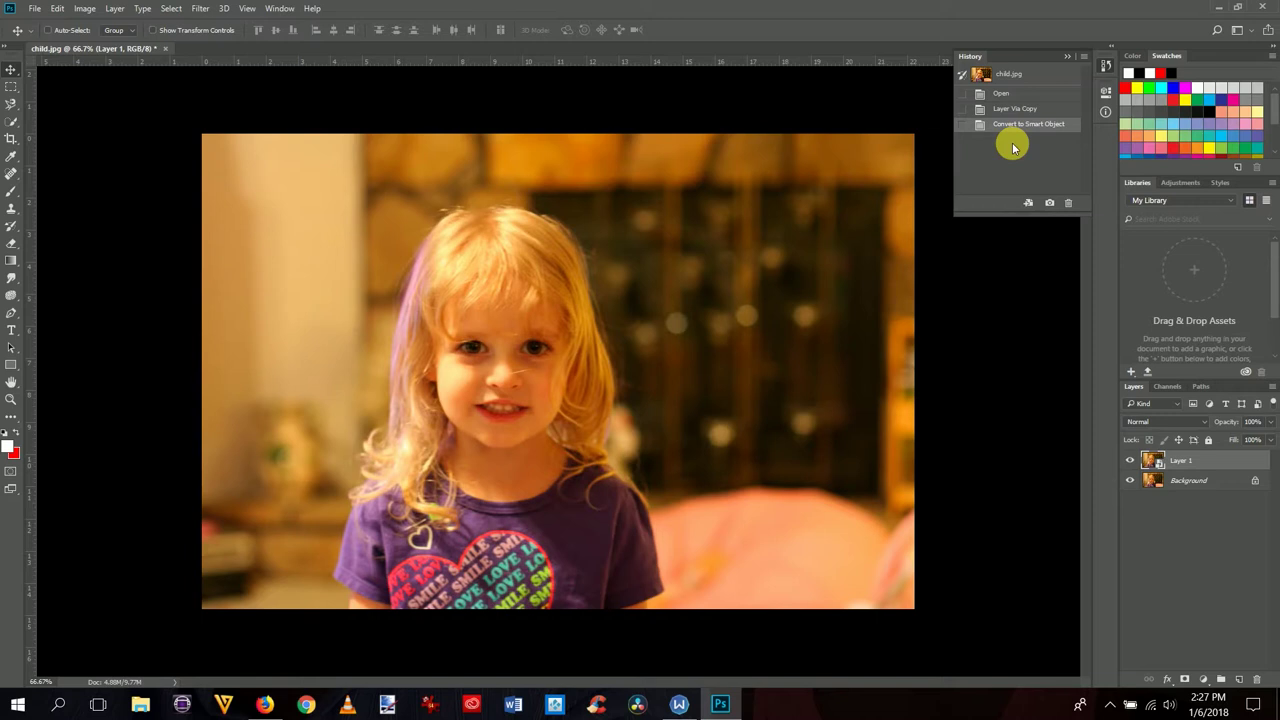
pyautogui.click(1066, 57)
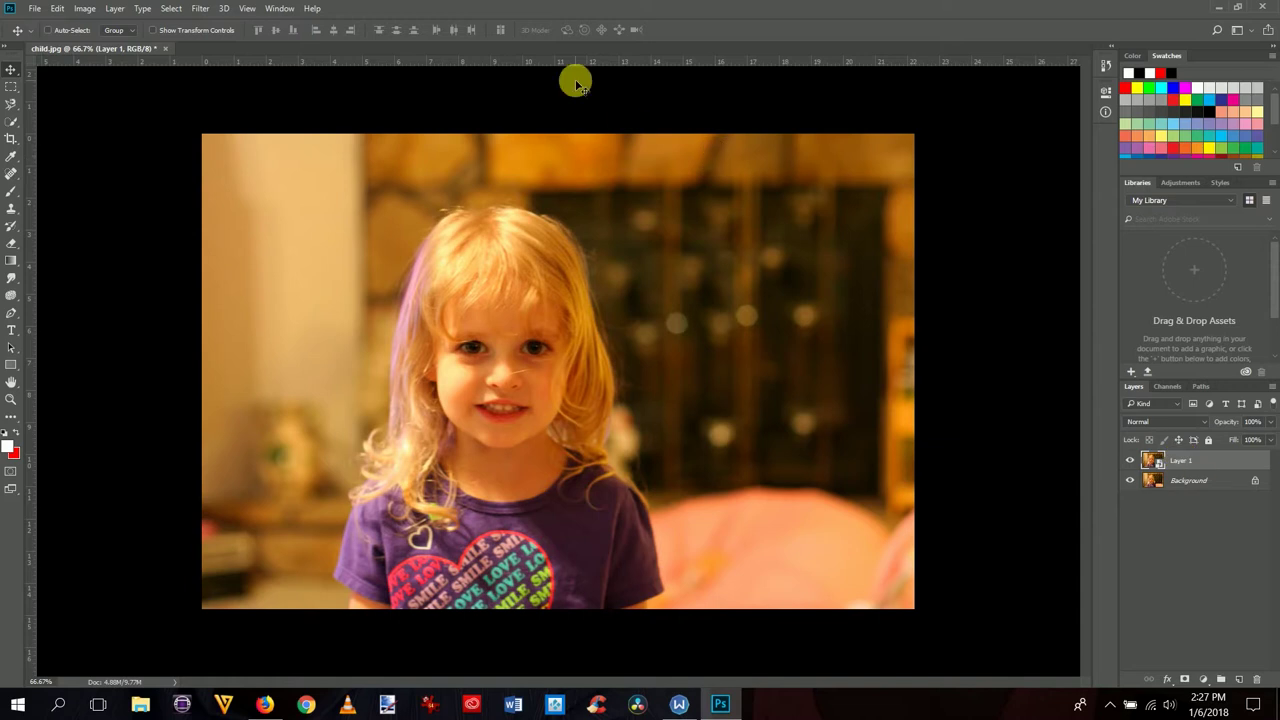
# Step: Open the Camera Raw Filter for Layer 1, compare automatic and default tone settings, and keep the automatic ones
pyautogui.click(208, 10)
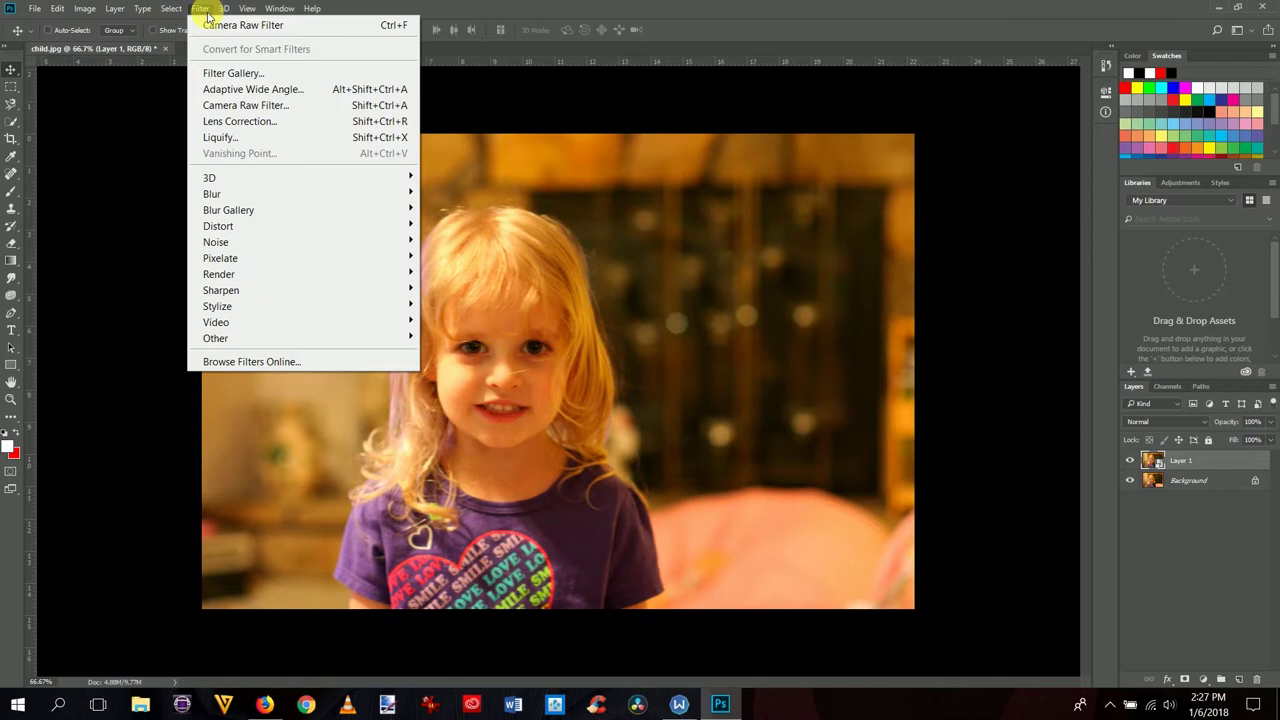
pyautogui.click(221, 107)
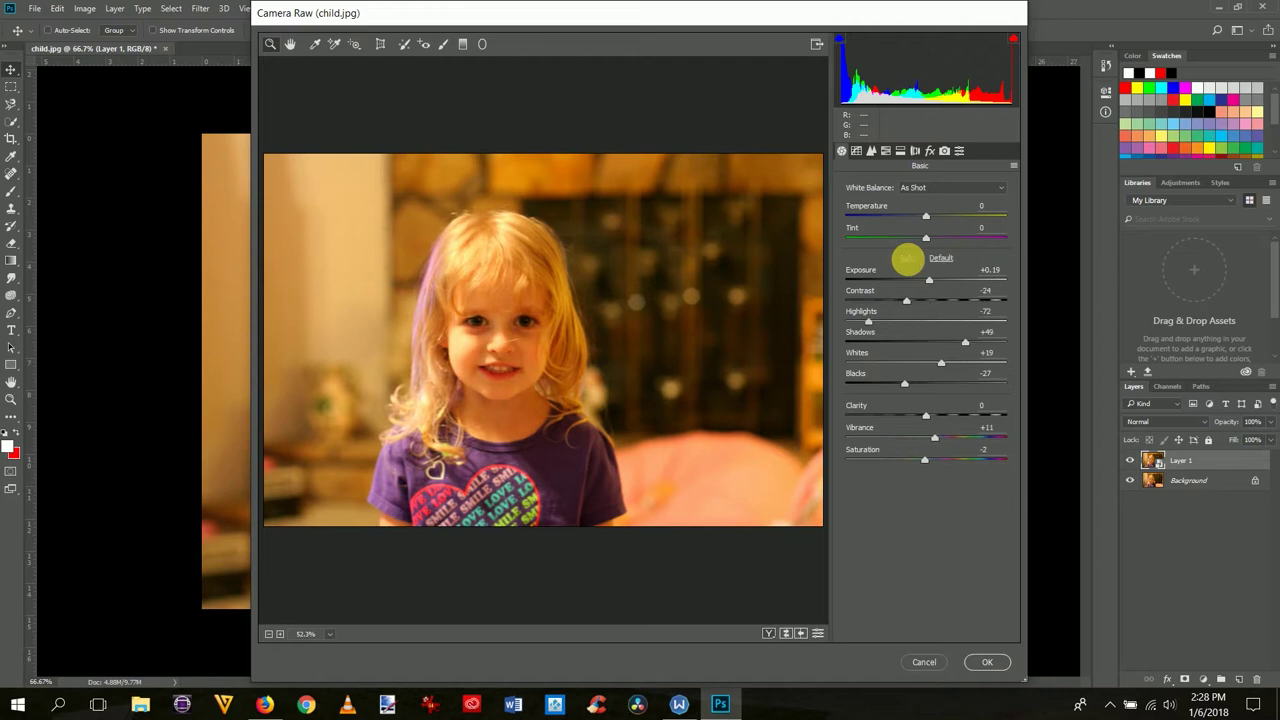
pyautogui.click(908, 259)
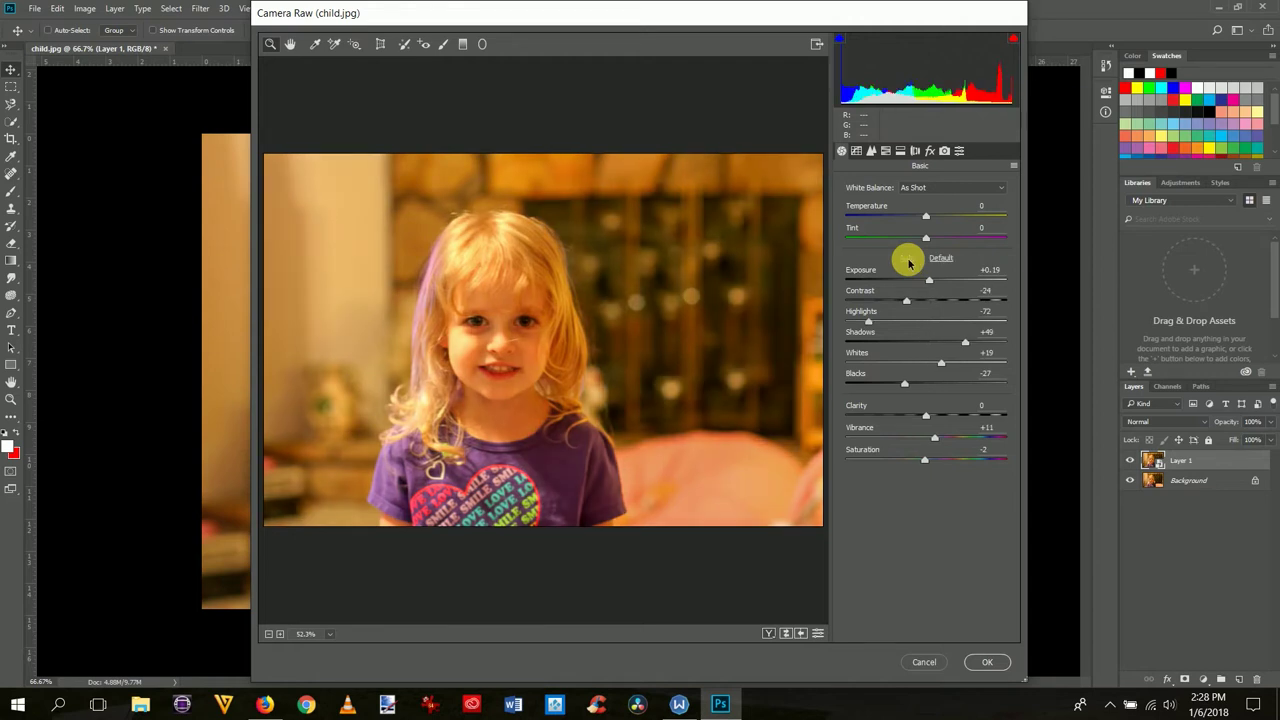
pyautogui.click(938, 259)
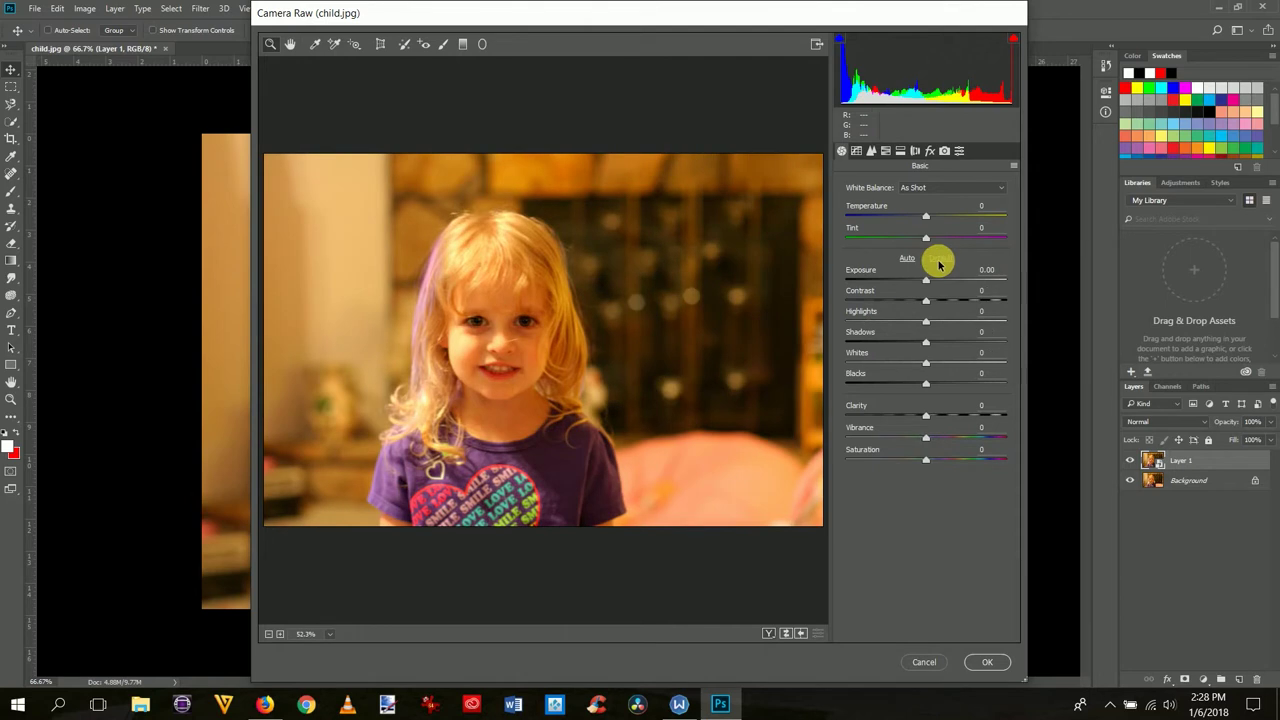
pyautogui.click(910, 260)
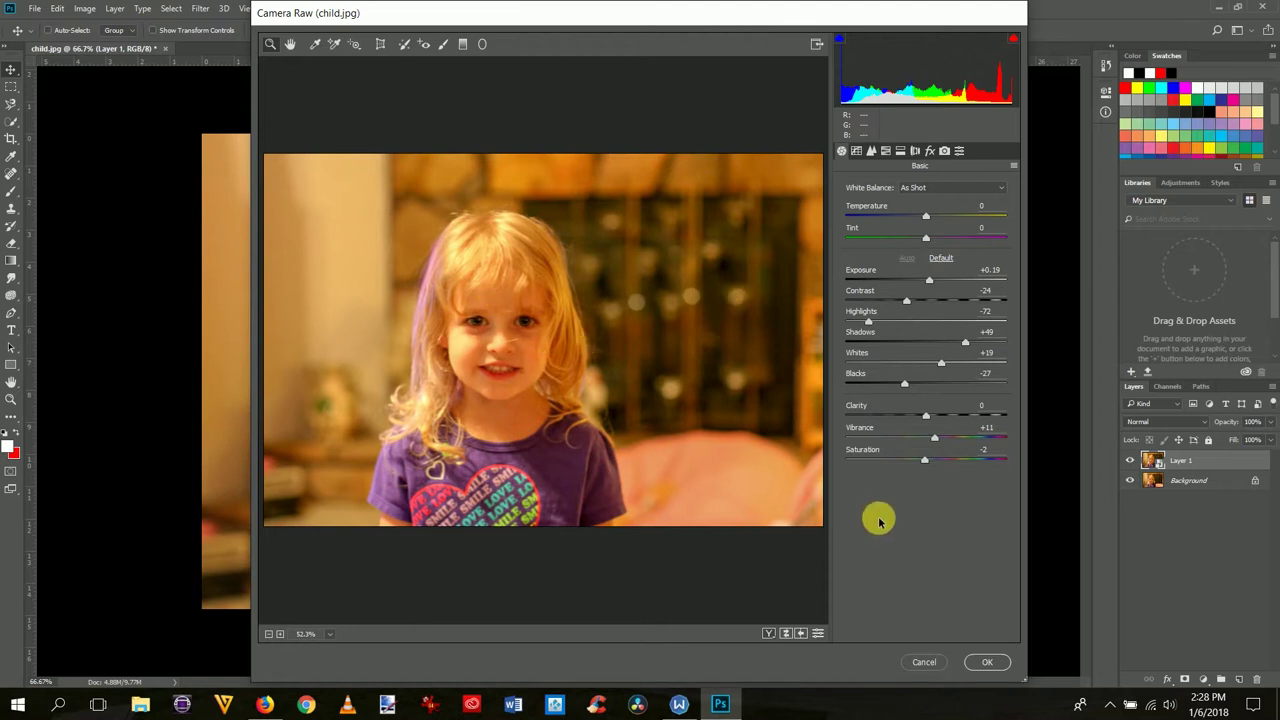
# Step: Try the Auto white balance on the photo and return it to As Shot
pyautogui.click(1004, 188)
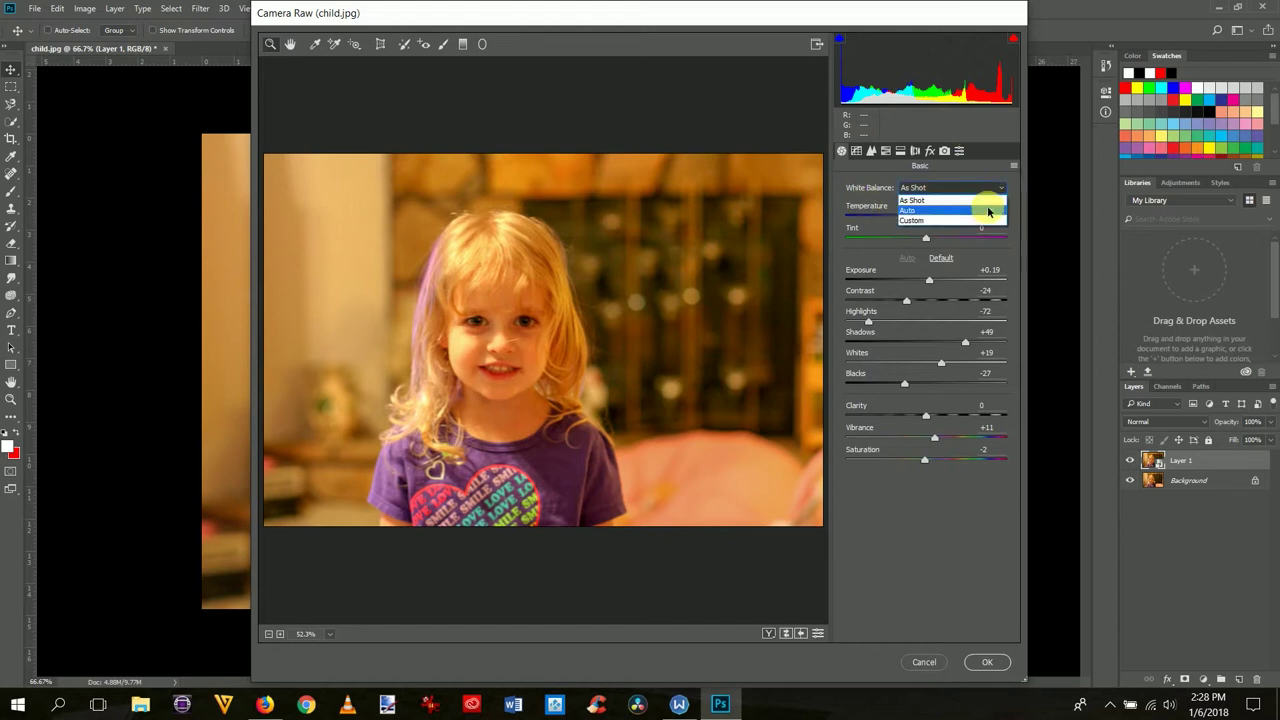
pyautogui.click(988, 211)
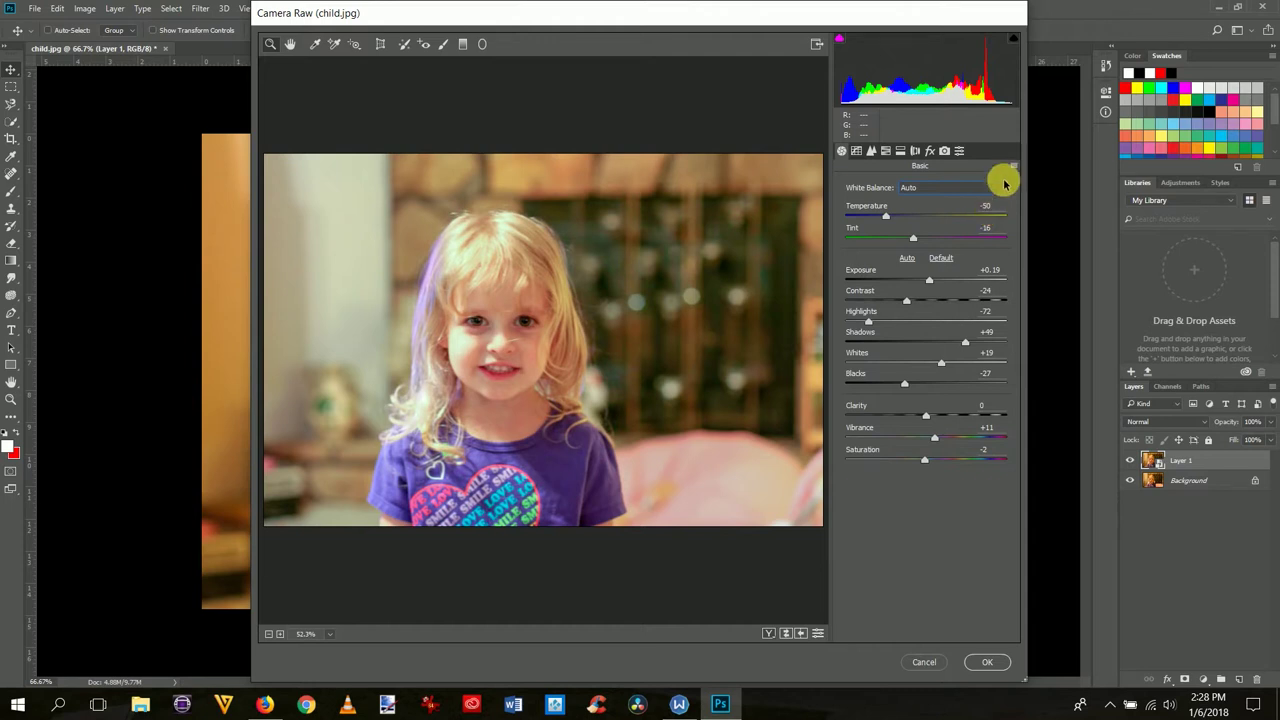
pyautogui.click(1002, 193)
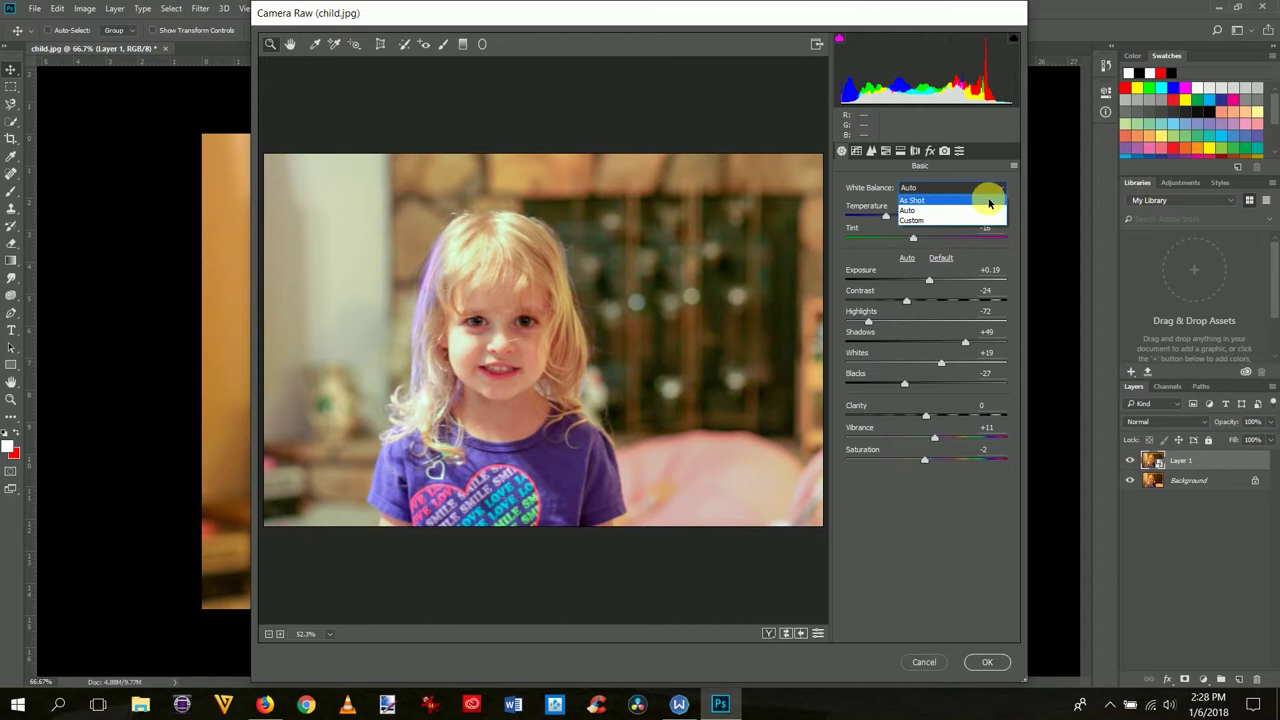
pyautogui.click(989, 201)
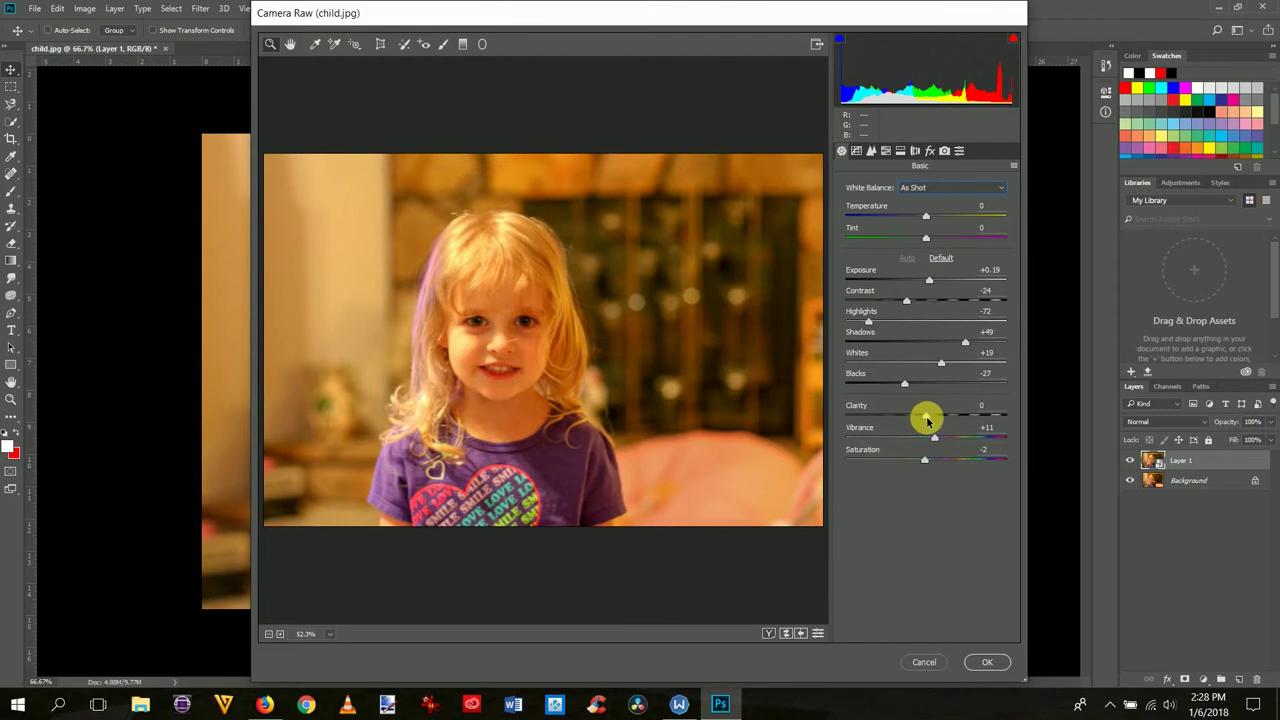
# Step: Raise Clarity to +73 and compare the current Basic settings with the defaults
pyautogui.moveTo(926, 420); pyautogui.dragTo(985, 412)
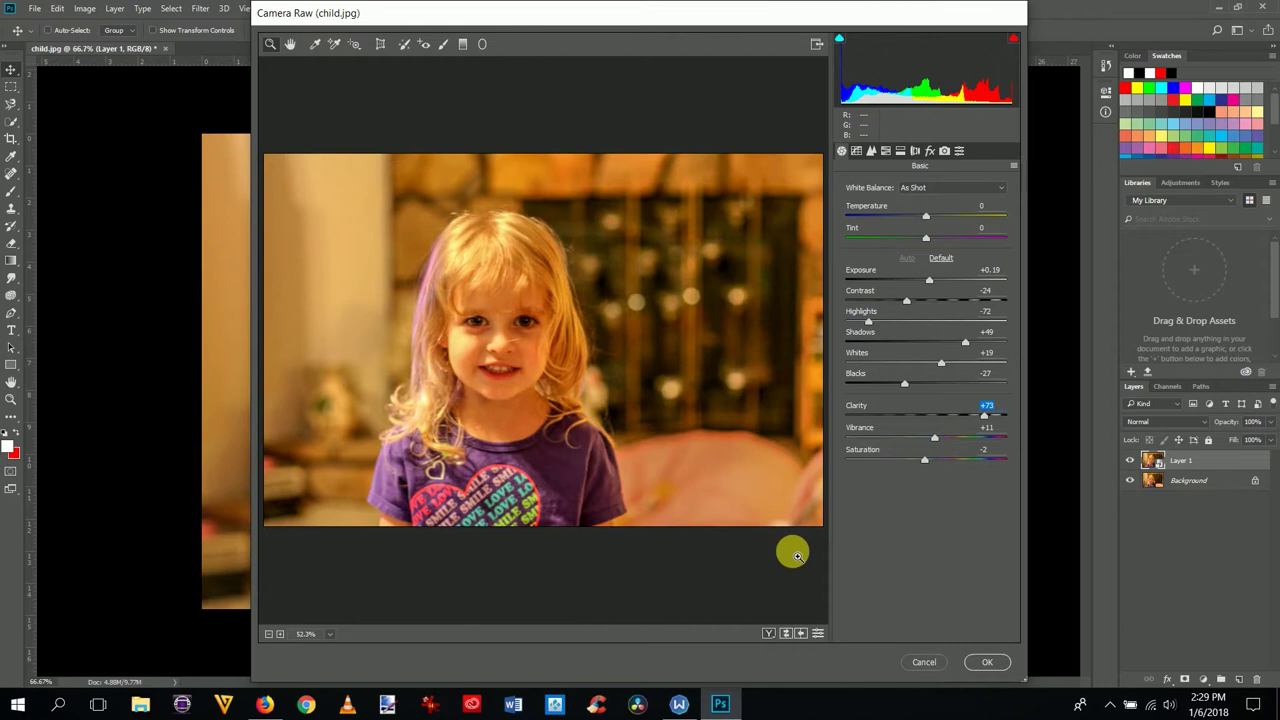
pyautogui.click(818, 634)
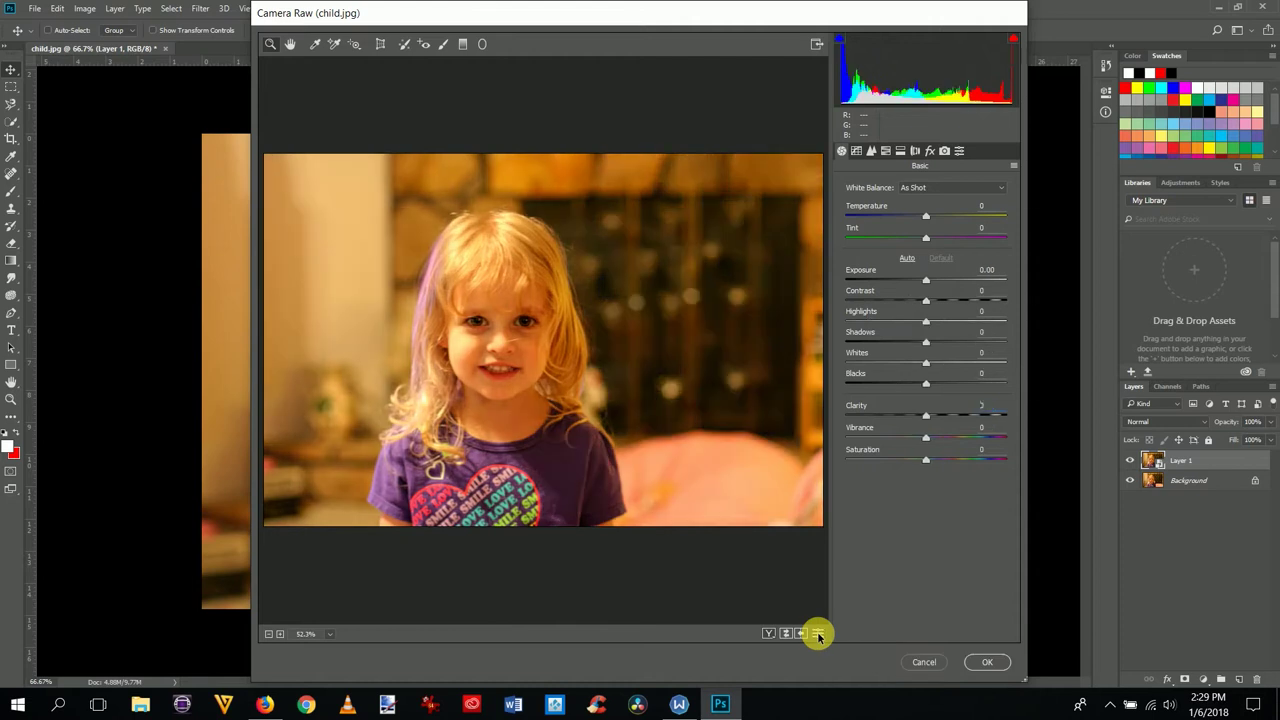
pyautogui.click(818, 634)
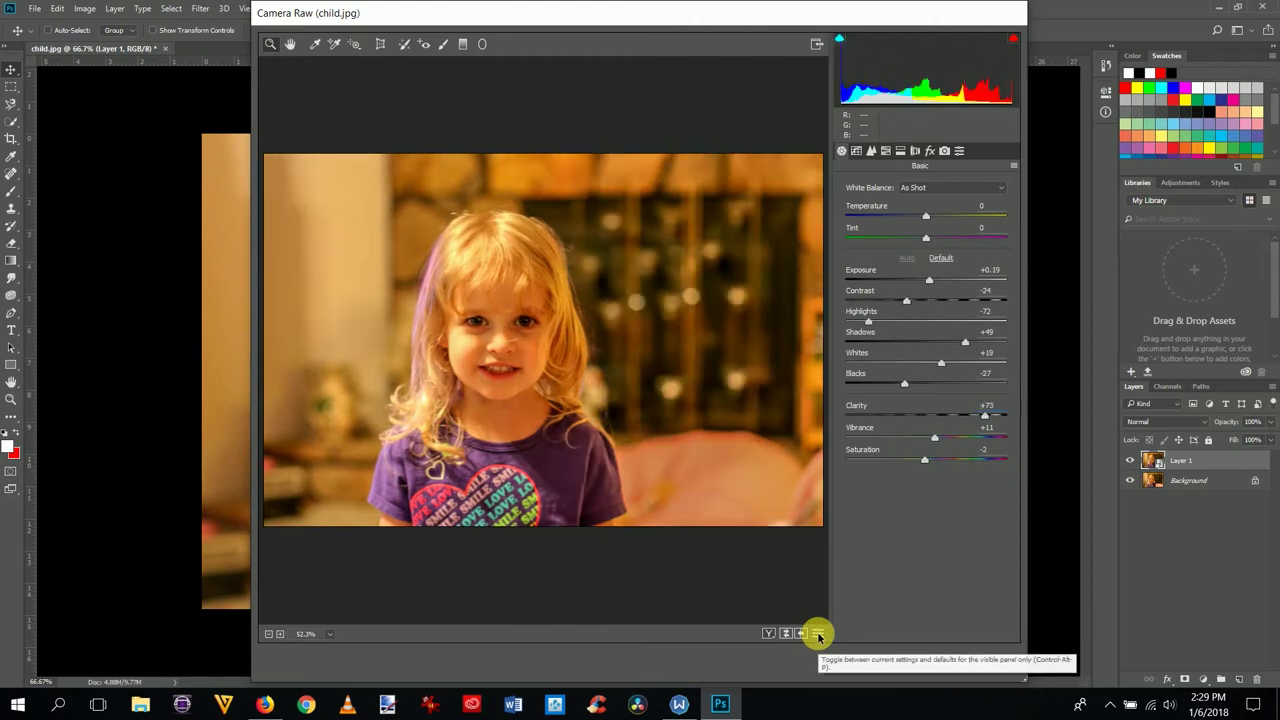
pyautogui.click(818, 634)
pyautogui.click(818, 634)
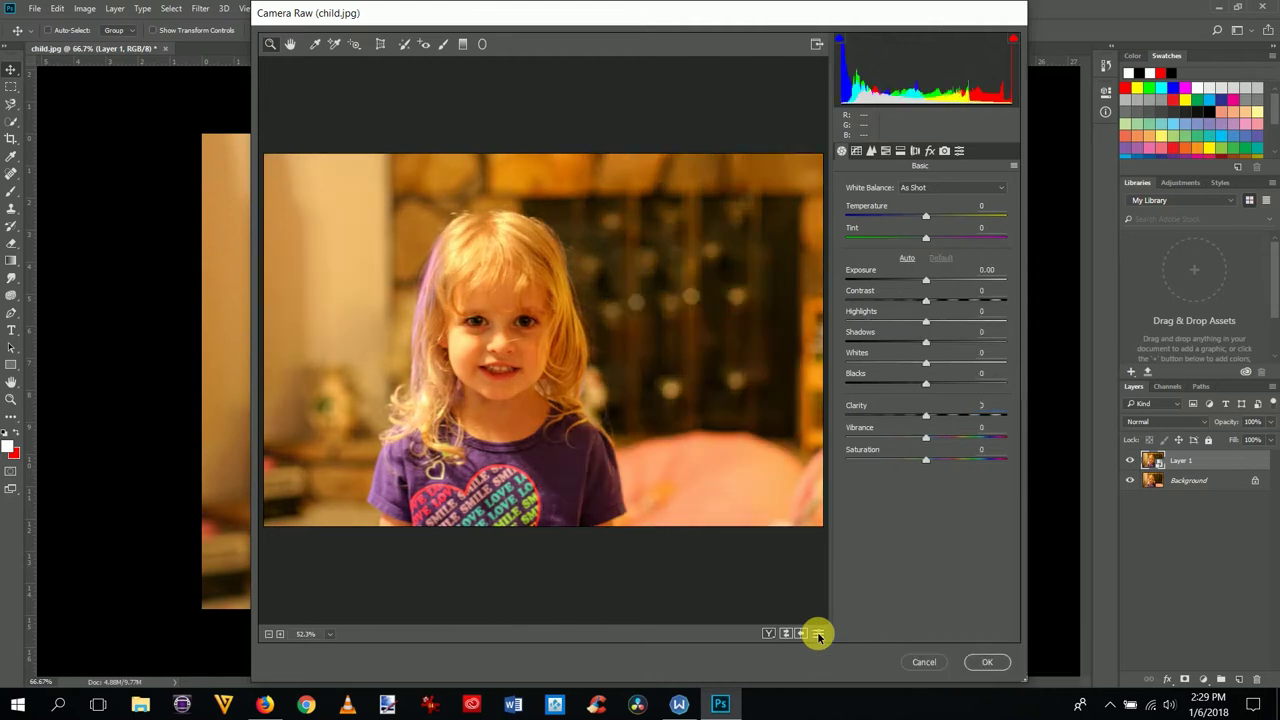
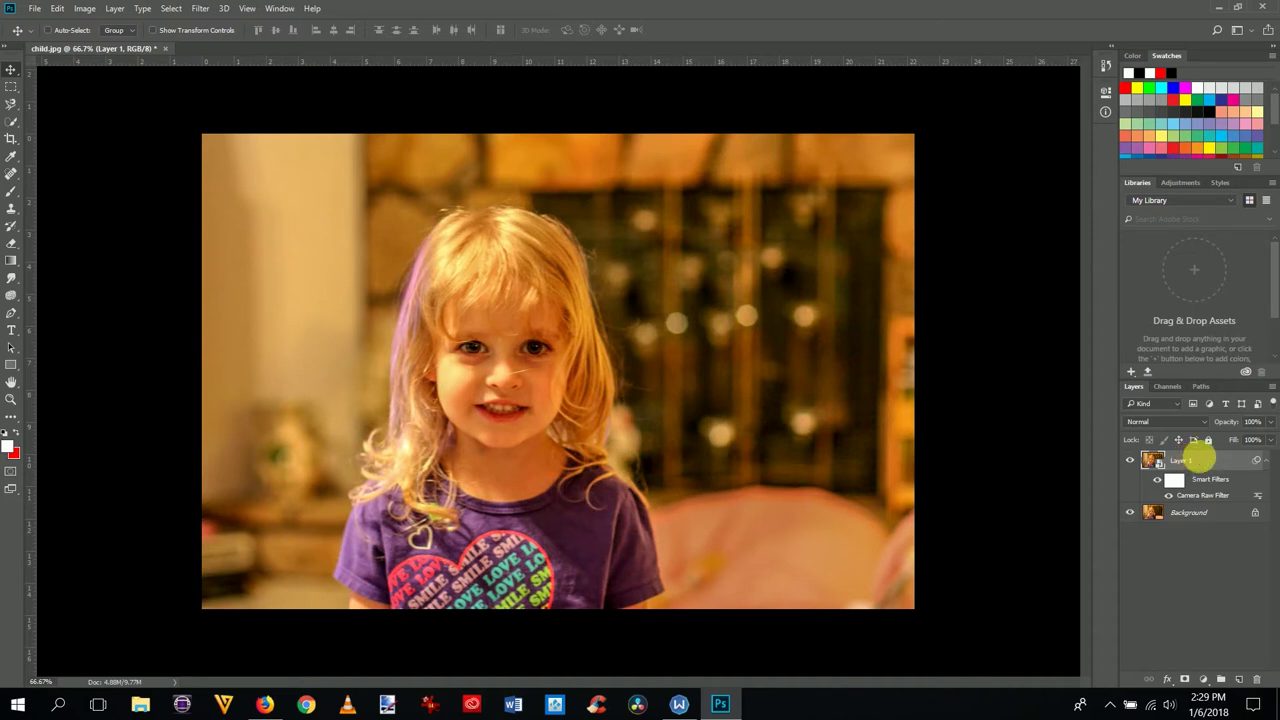
# Step: Duplicate the Layer 1 smart object together with its Camera Raw smart filter
pyautogui.rightClick(1199, 459)
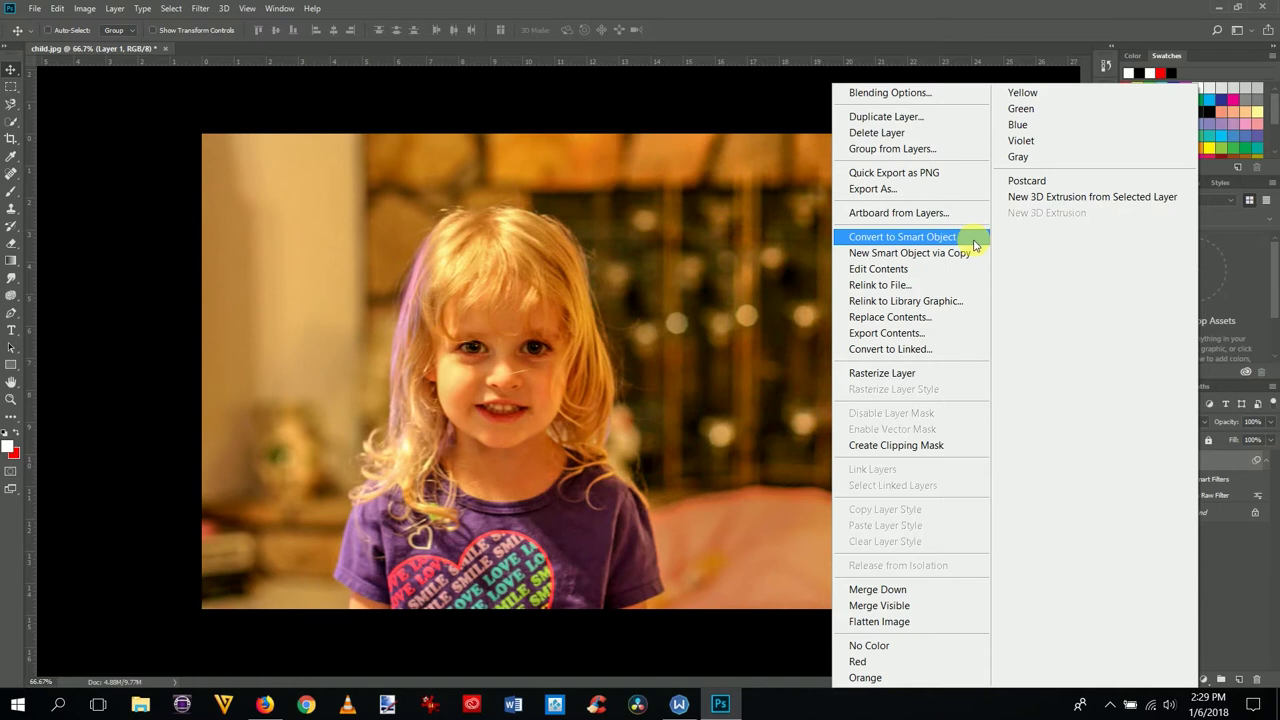
pyautogui.click(956, 117)
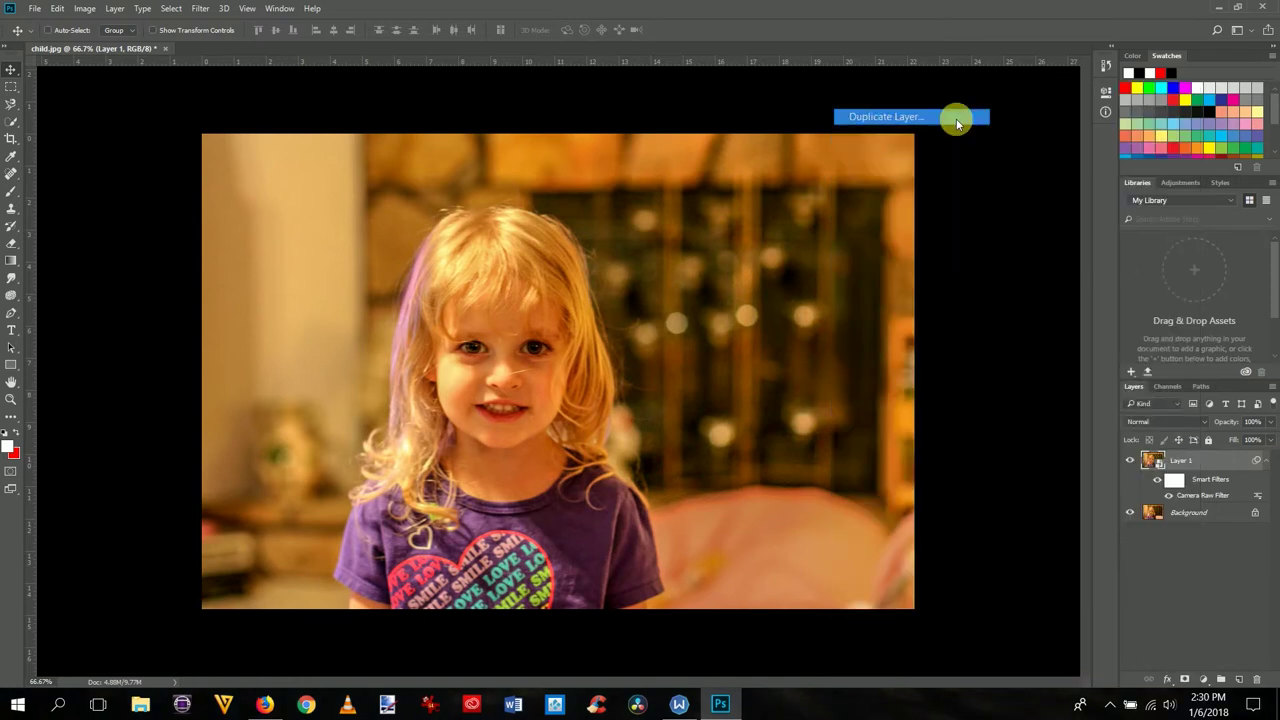
pyautogui.click(758, 216)
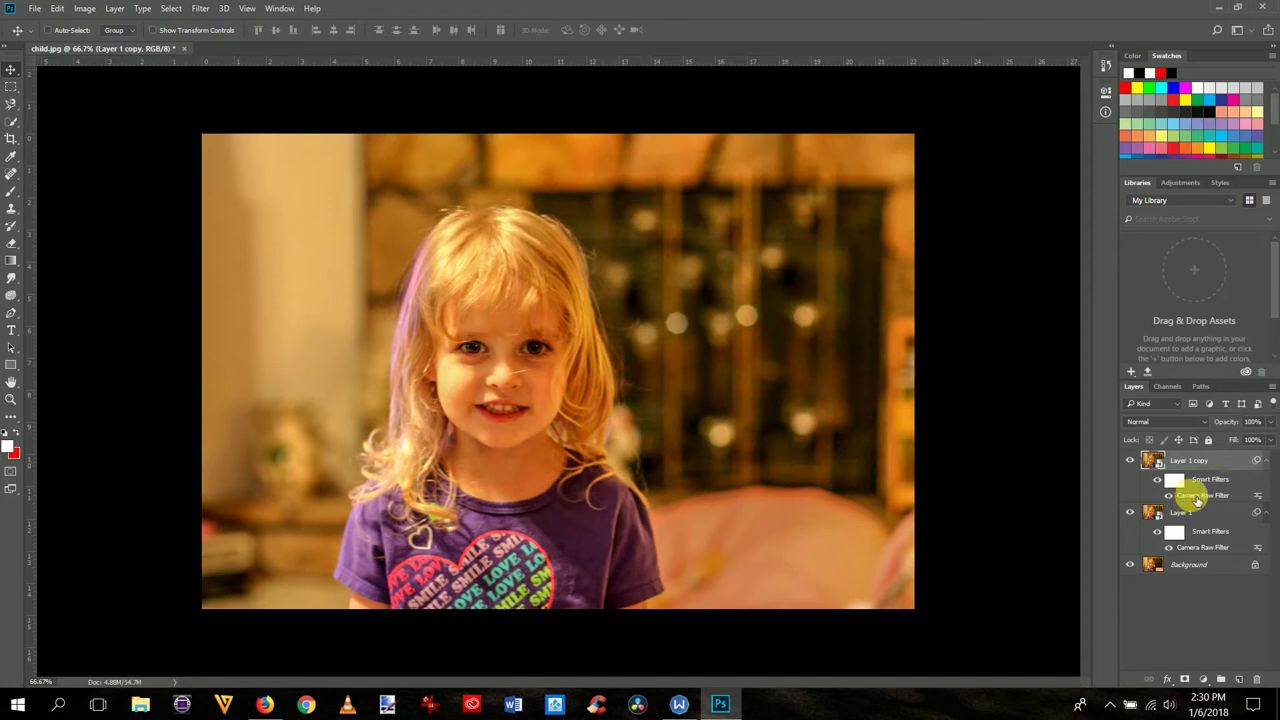
# Step: Edit the Camera Raw Filter on Layer 1 copy and set its white balance to Auto
pyautogui.doubleClick(1200, 496)
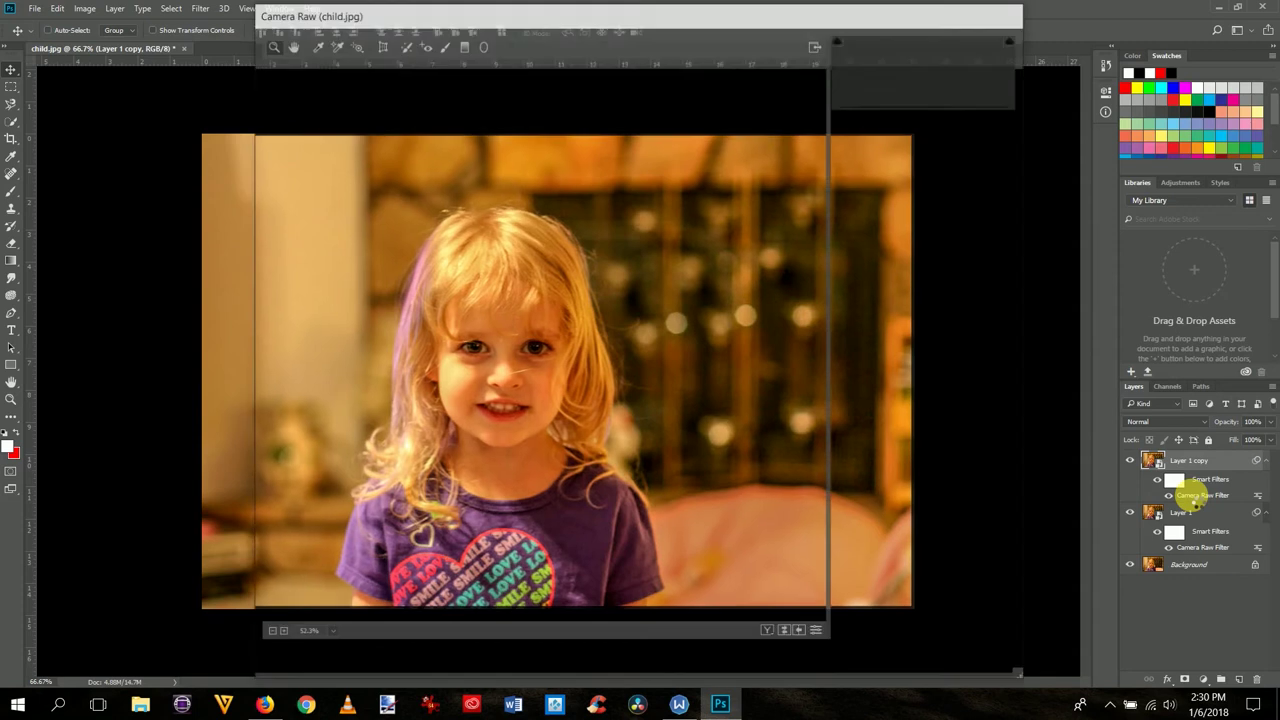
pyautogui.click(970, 192)
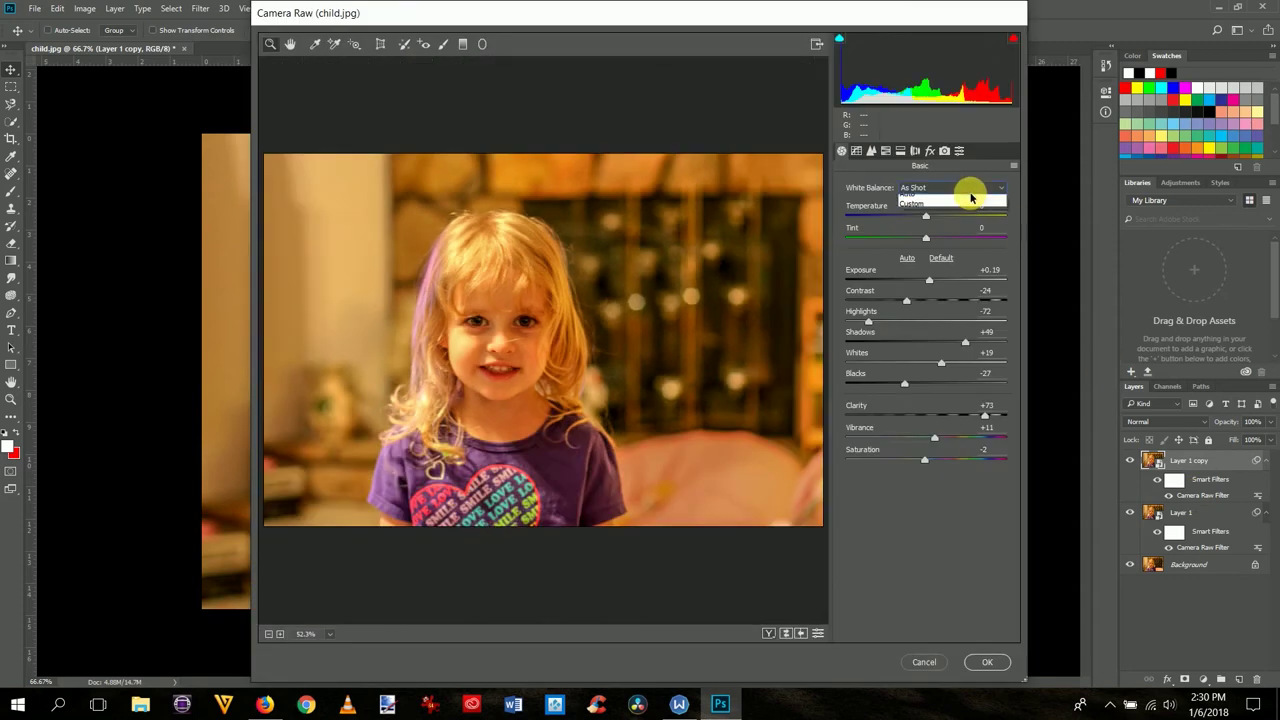
pyautogui.click(970, 209)
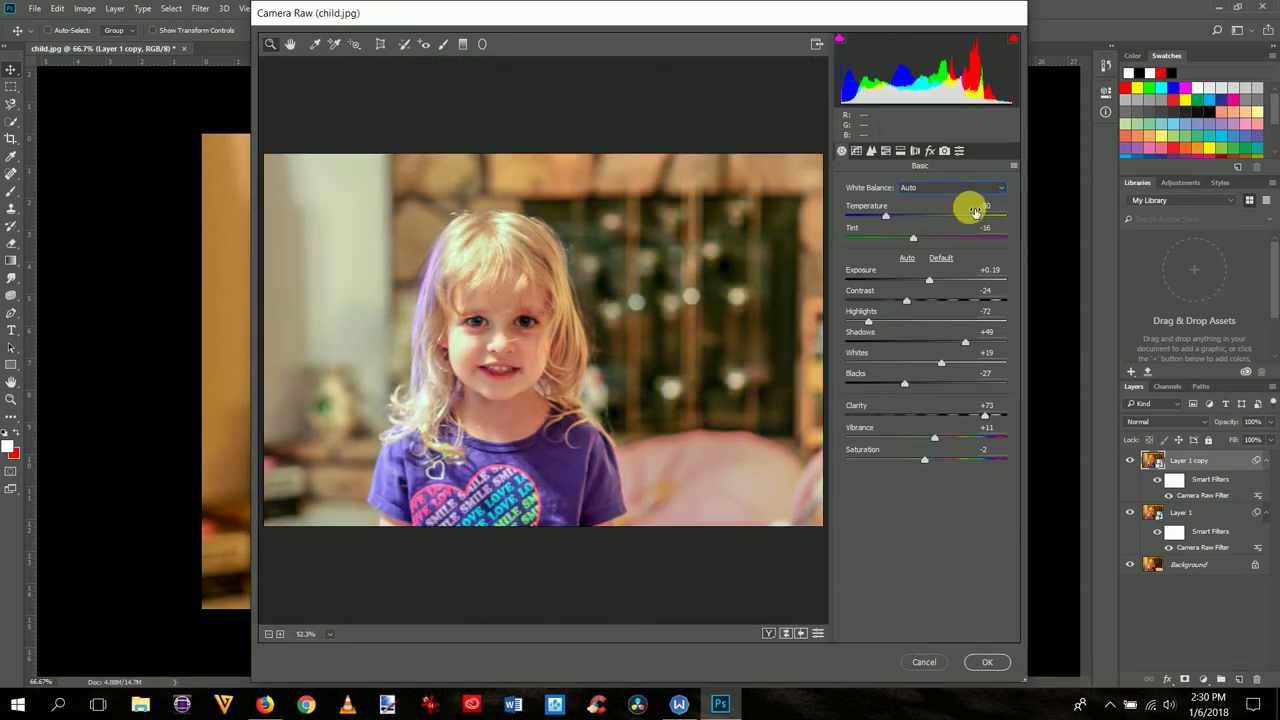
pyautogui.click(981, 663)
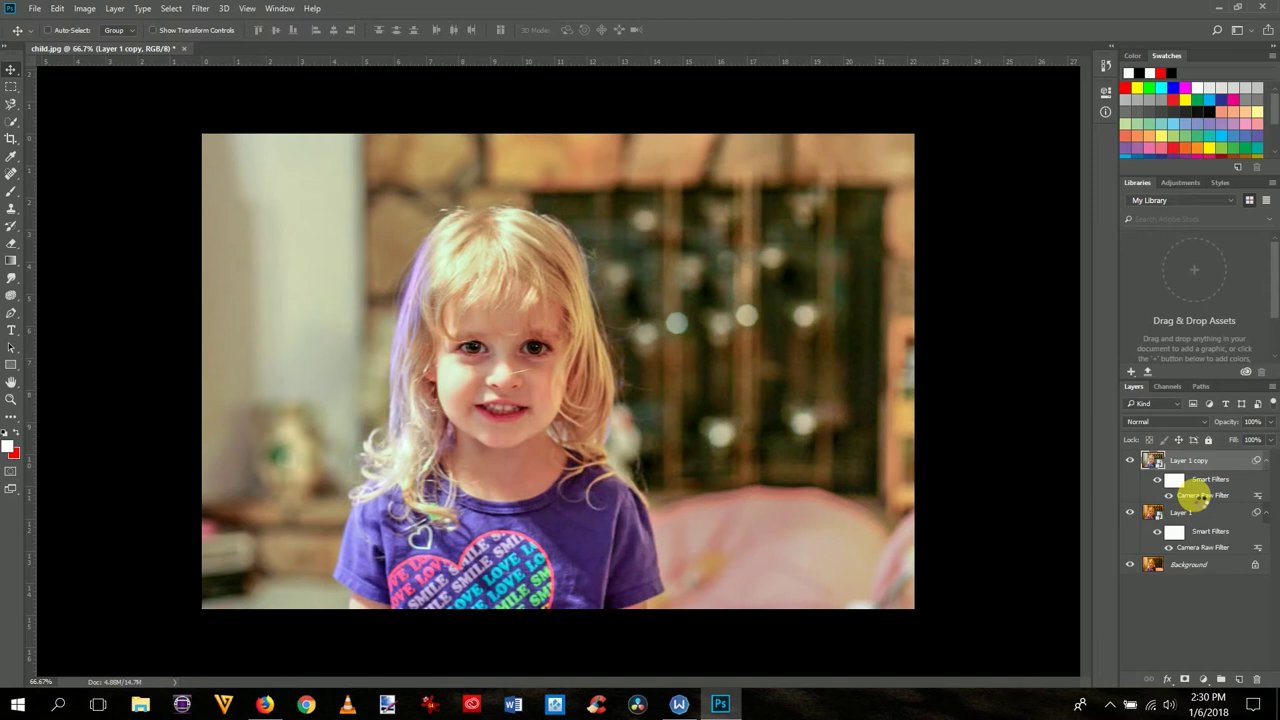
# Step: Reopen the Camera Raw Filter on Layer 1 copy and lower the exposure to -0.35
pyautogui.doubleClick(1202, 496)
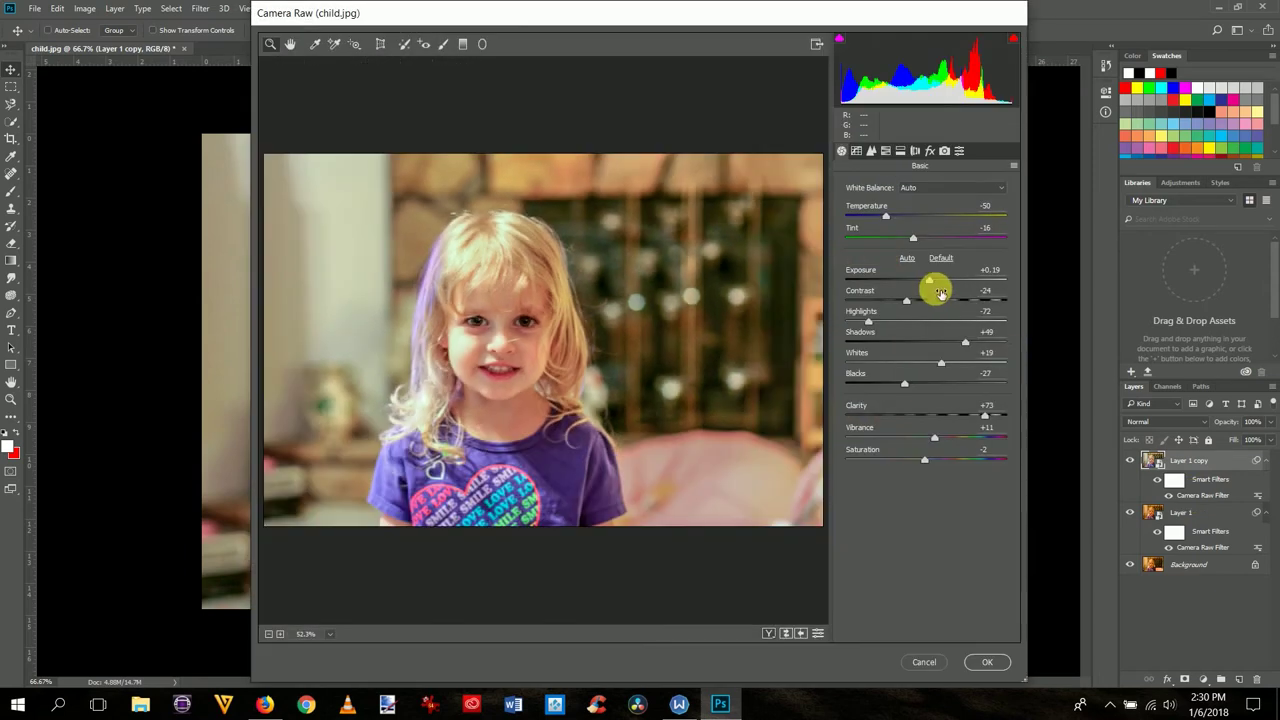
pyautogui.moveTo(929, 283); pyautogui.dragTo(924, 285)
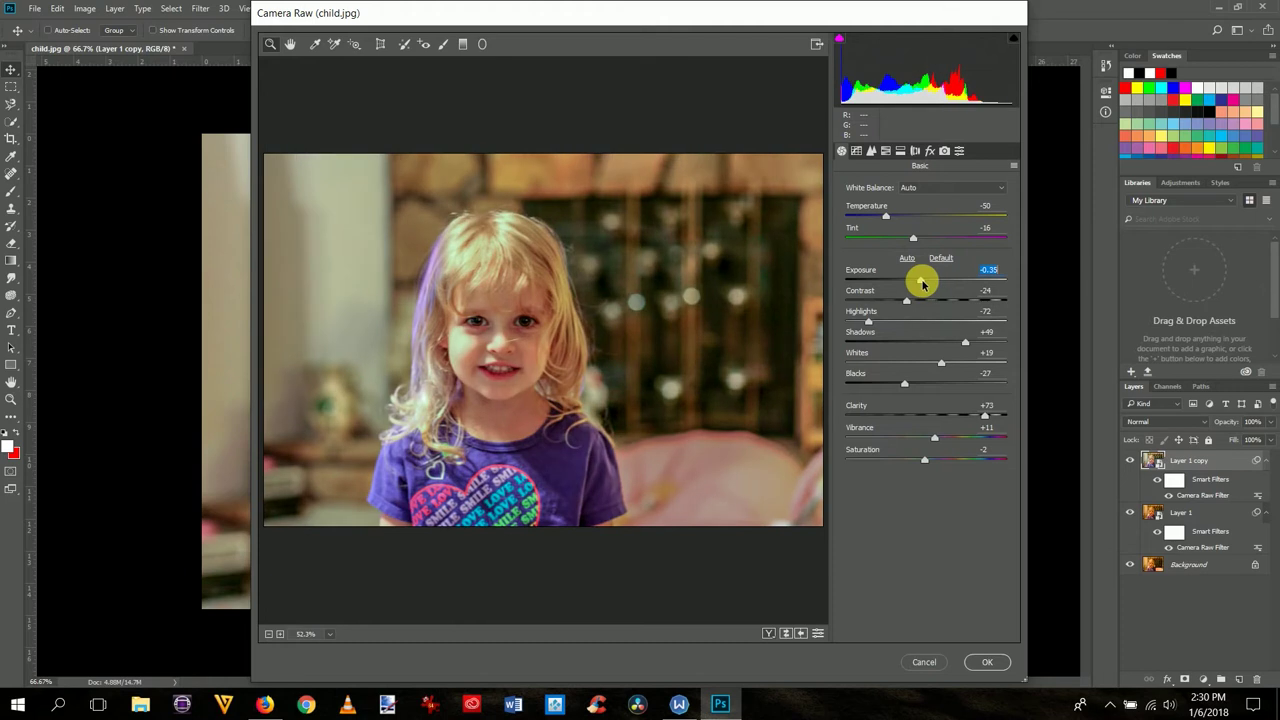
pyautogui.click(990, 665)
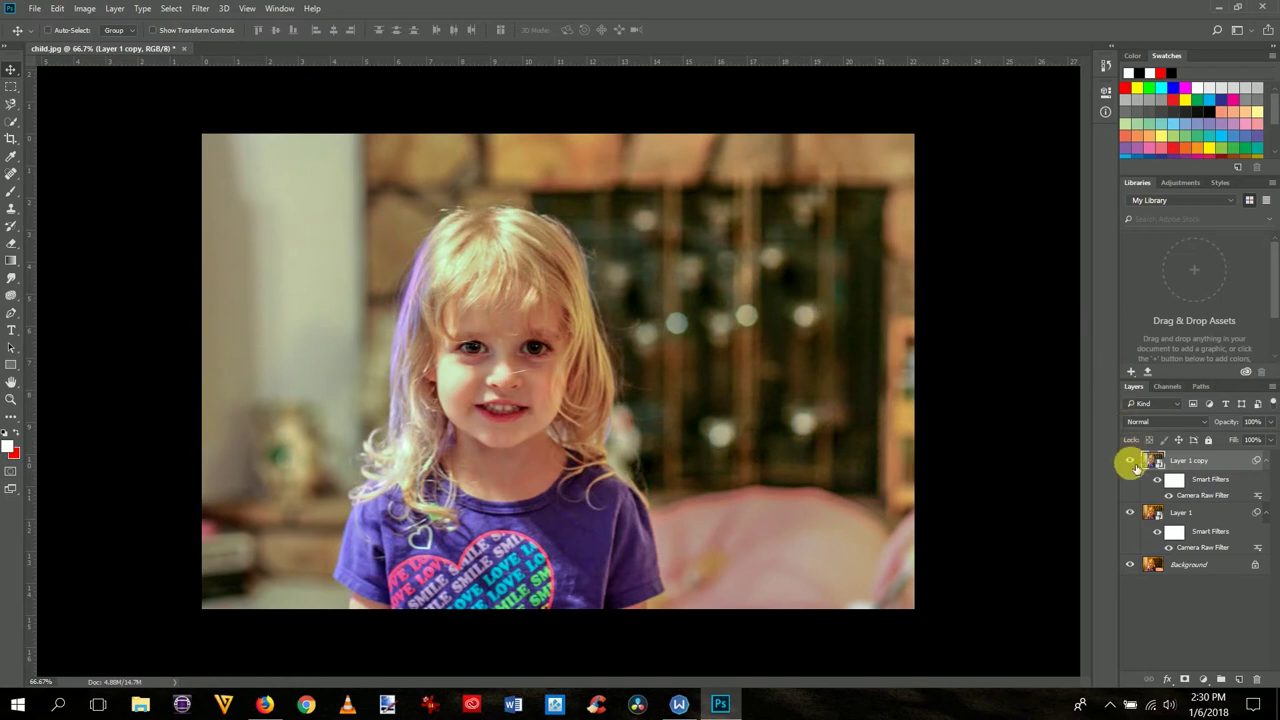
# Step: Compare the two corrected layers with the original by toggling their visibility, leaving Layer 1 copy hidden and Layer 1 shown
pyautogui.click(1131, 462)
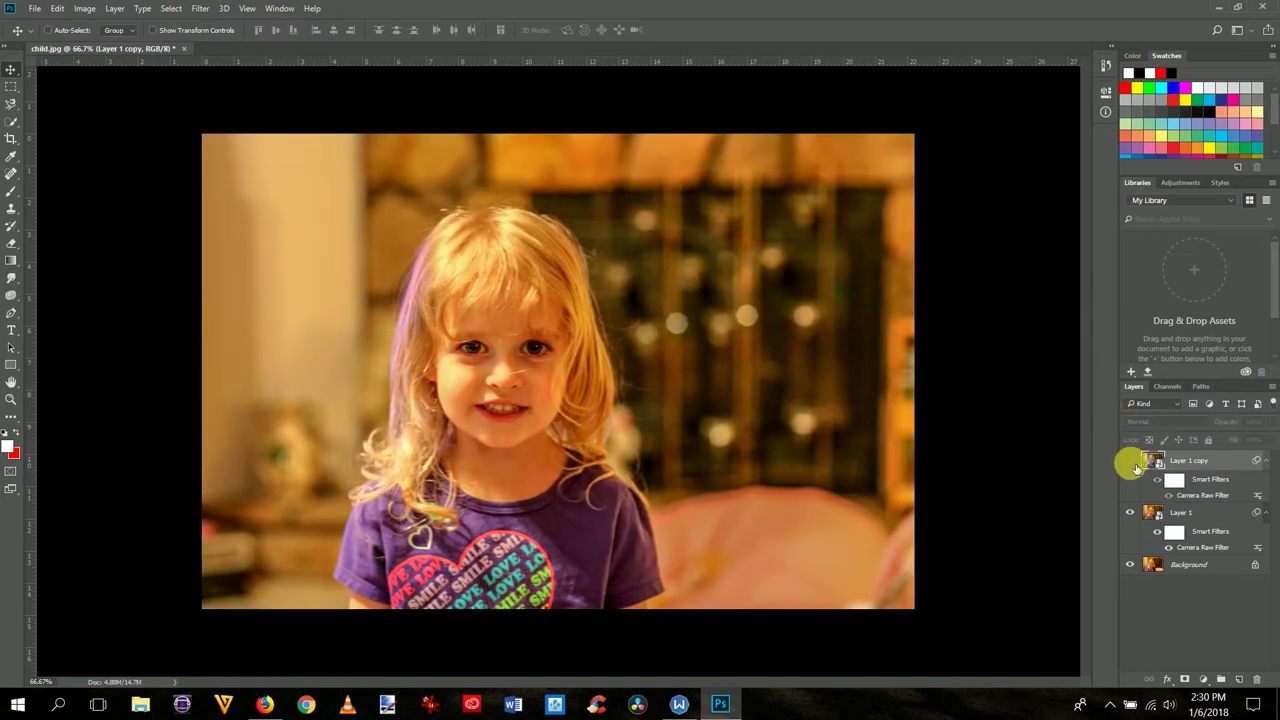
pyautogui.click(1133, 464)
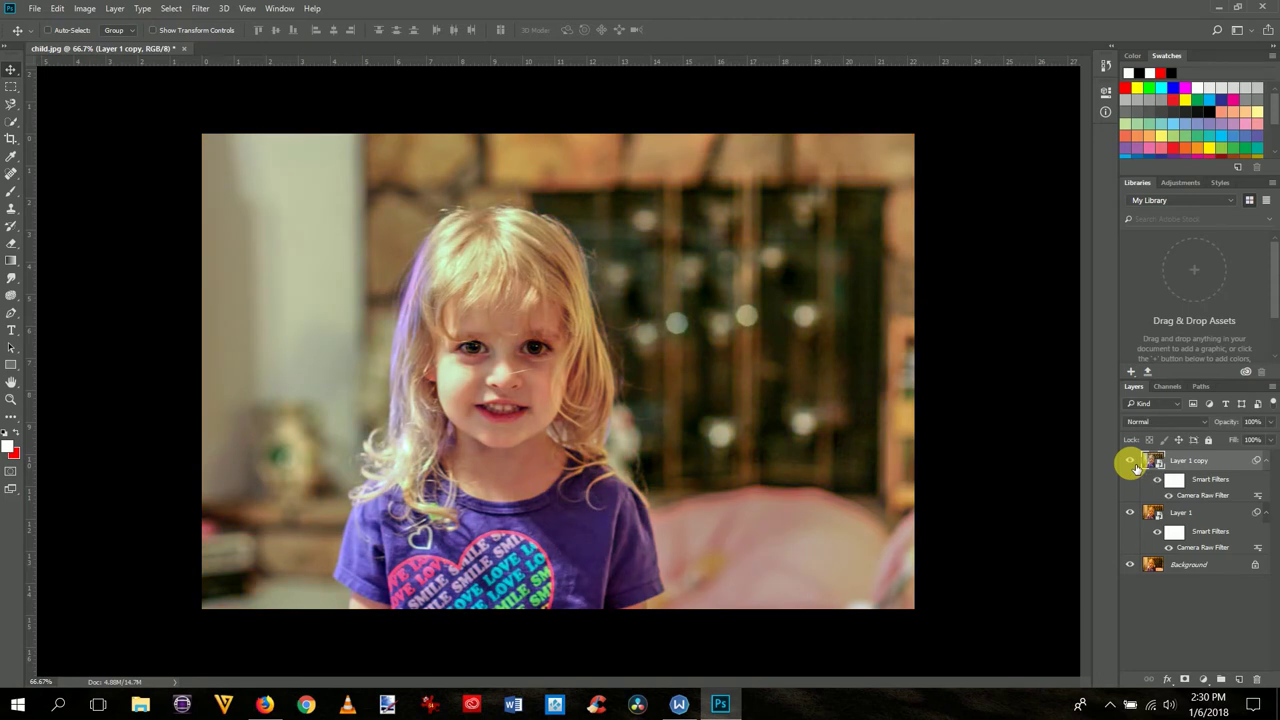
pyautogui.click(1131, 462)
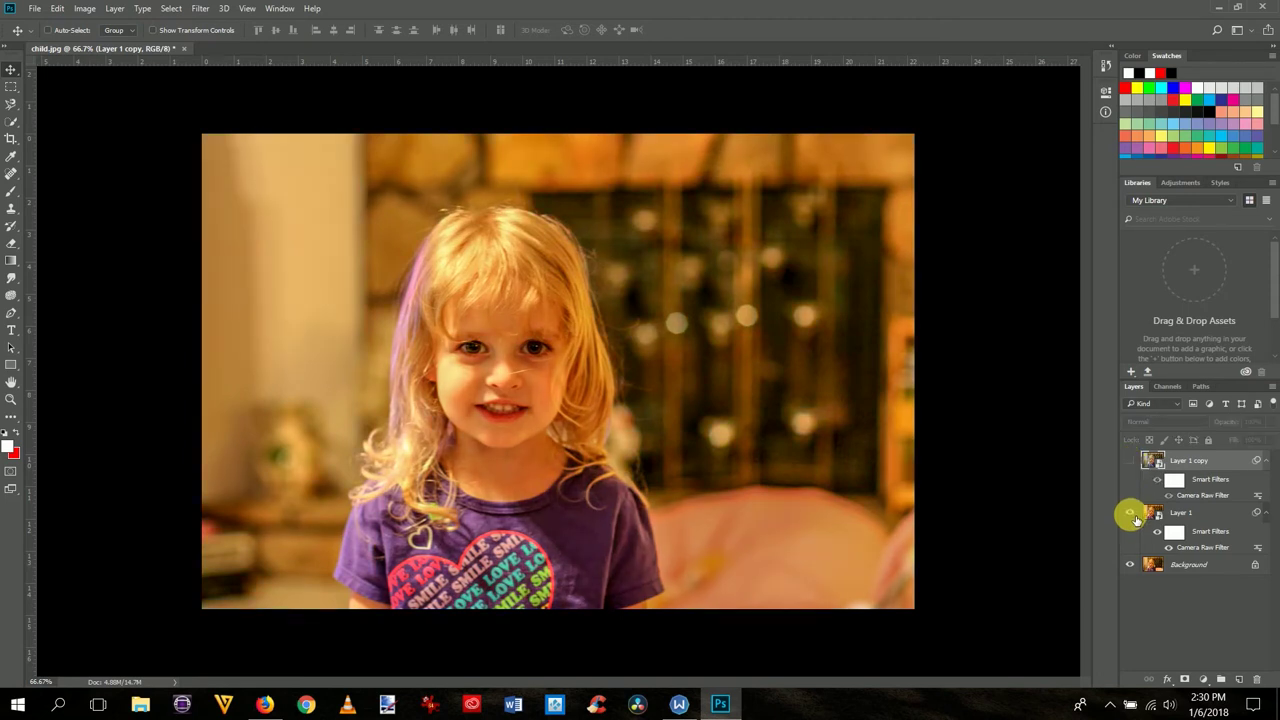
pyautogui.click(1131, 513)
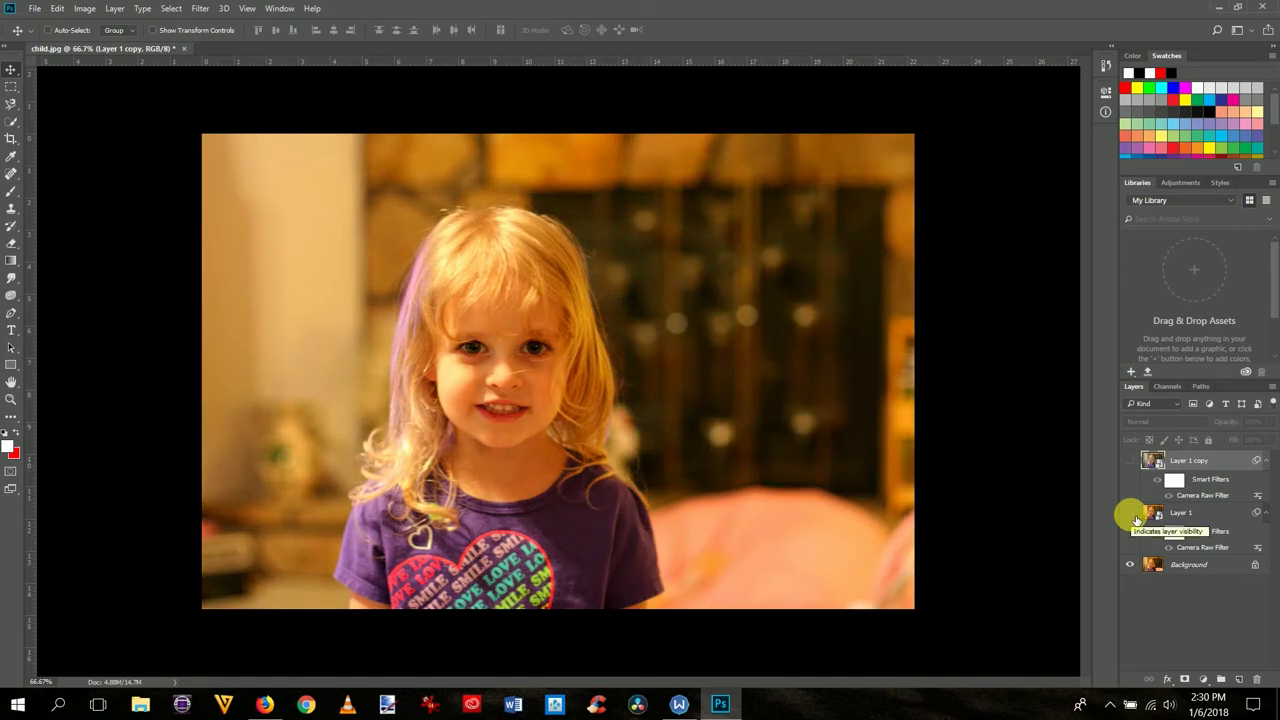
pyautogui.click(1136, 520)
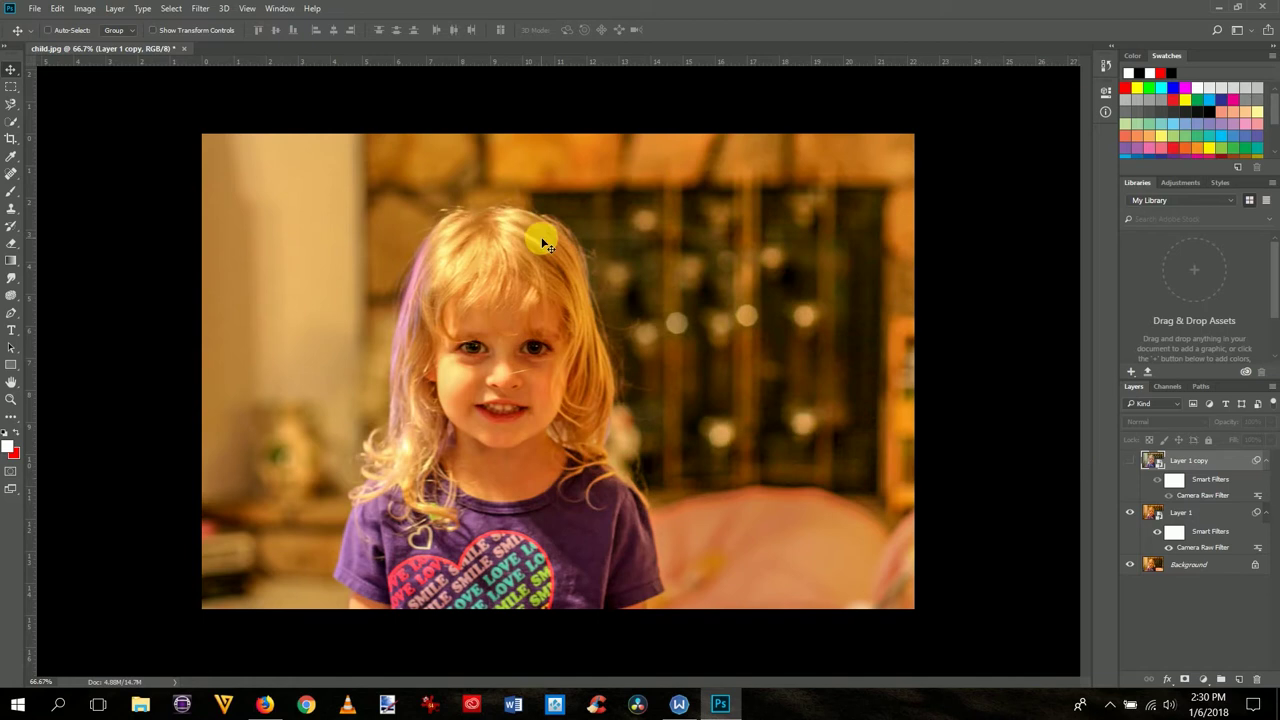
pyautogui.click(32, 10)
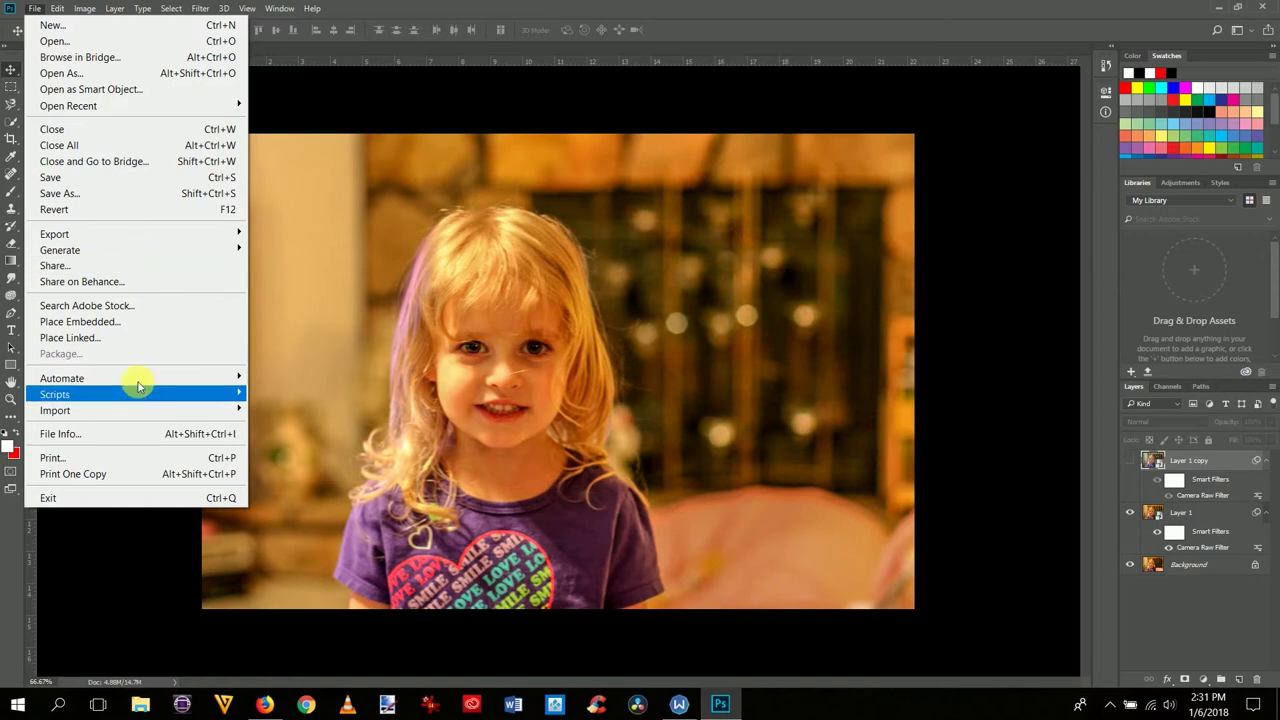
pyautogui.moveTo(166, 234)
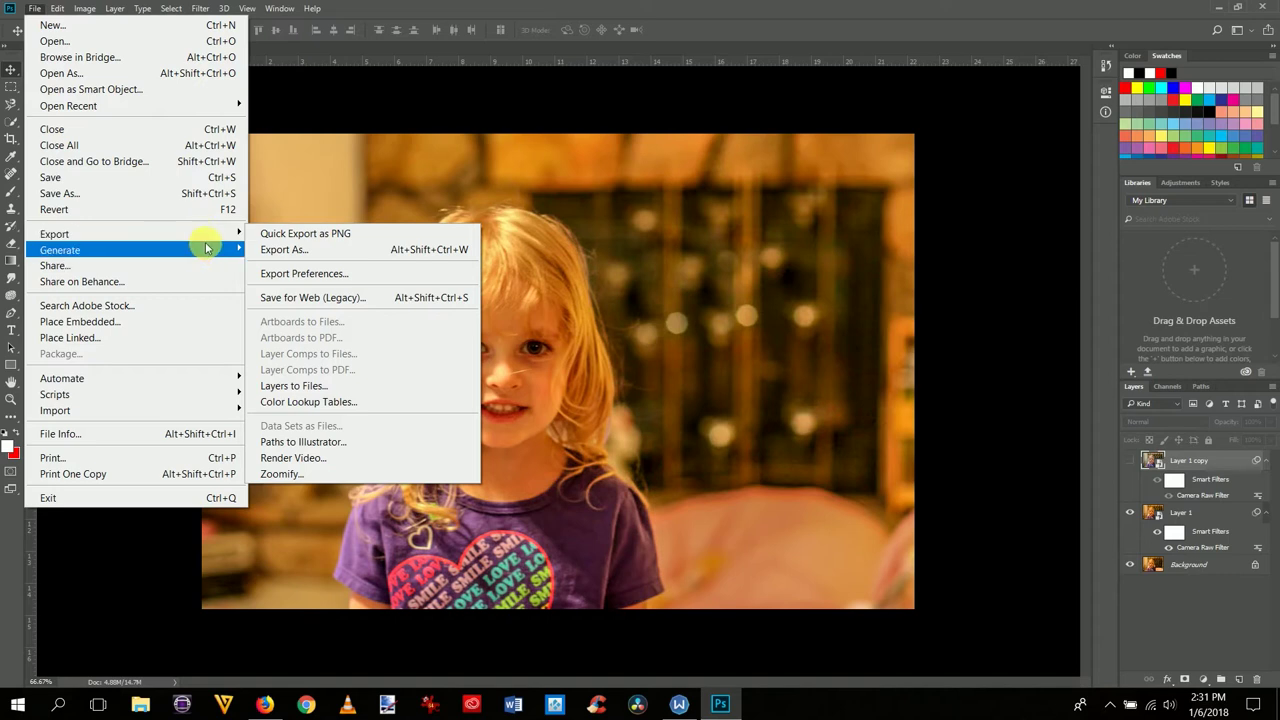
pyautogui.click(971, 380)
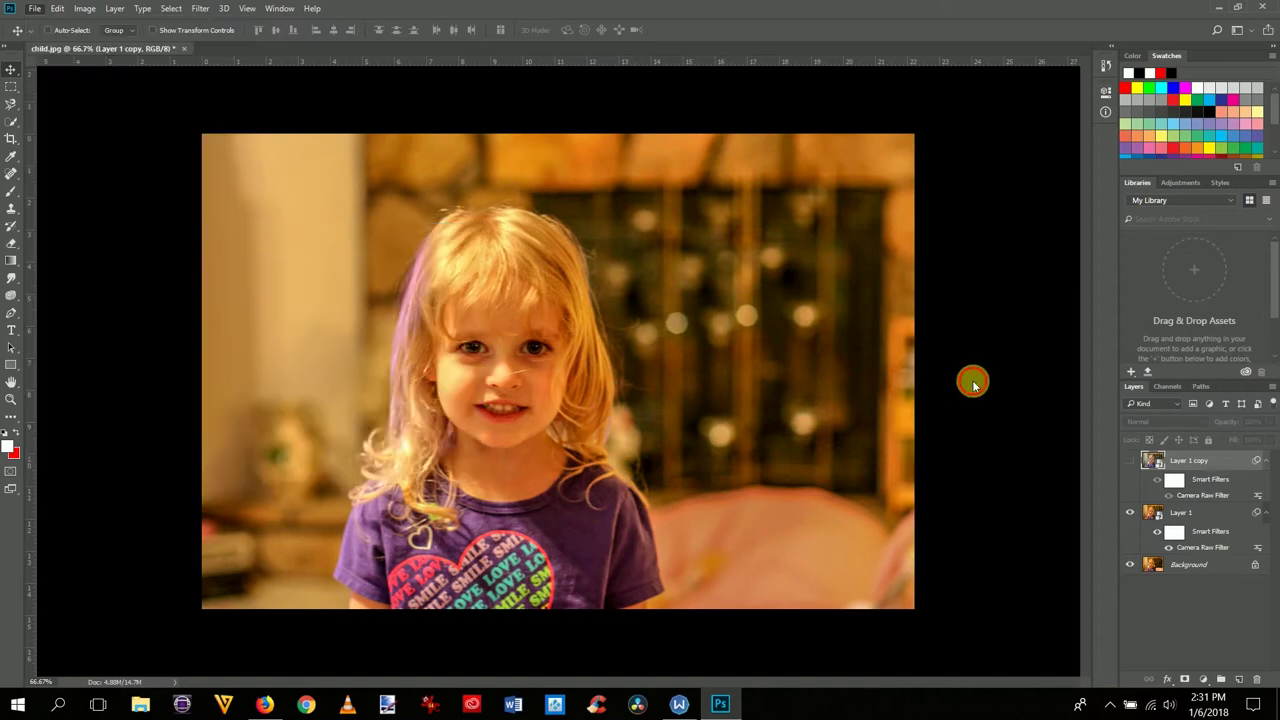
# Step: Hide Layer 1, set up a quick PNG export of the original photo as child orig.png, and cancel the save
pyautogui.click(1135, 514)
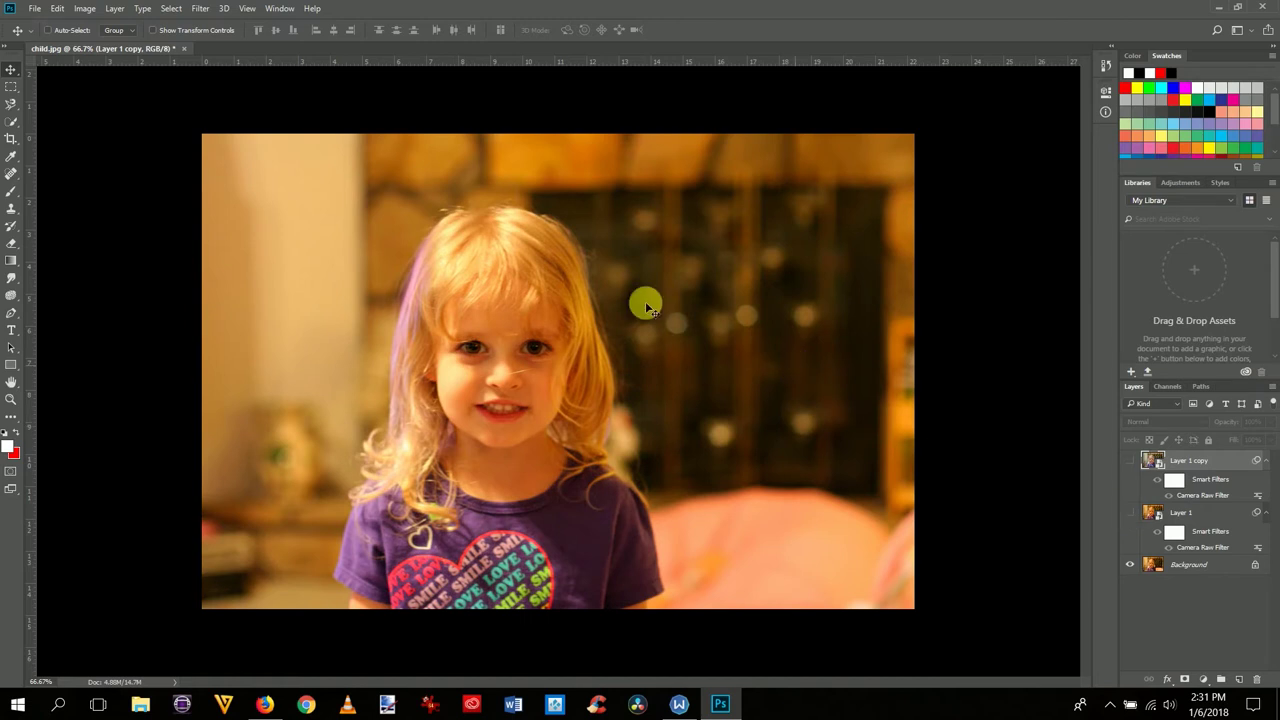
pyautogui.click(34, 8)
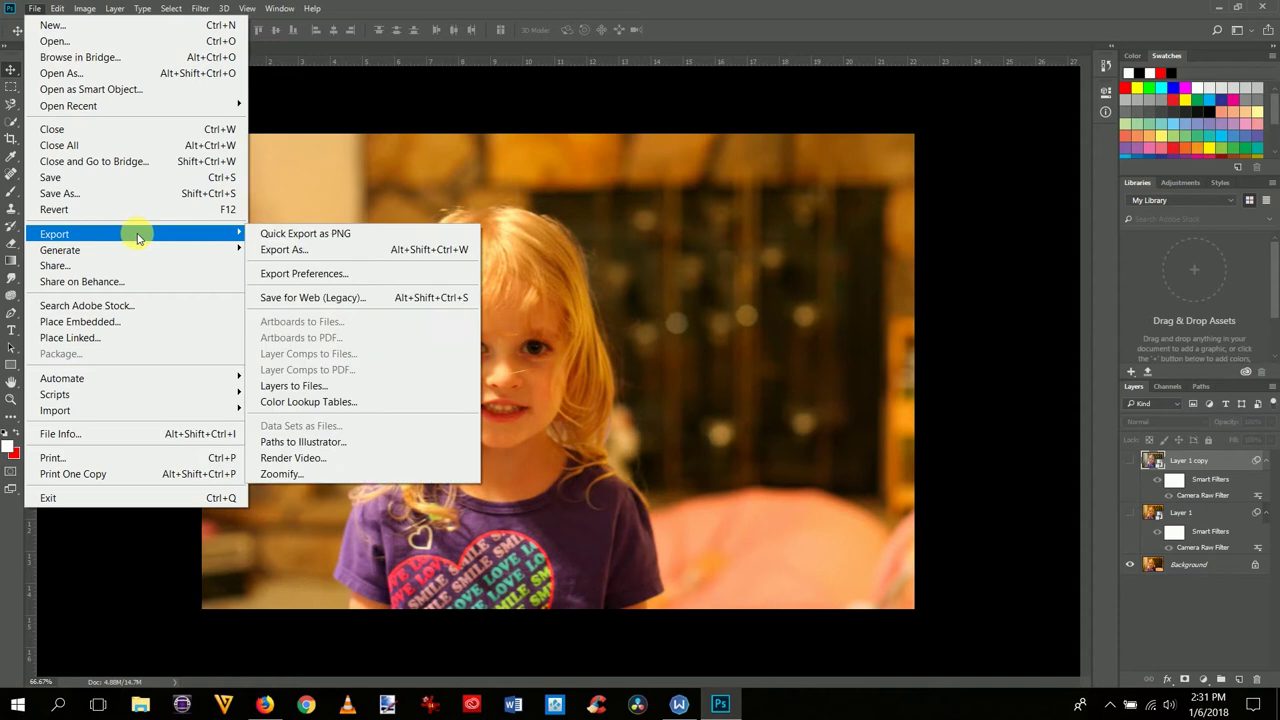
pyautogui.click(263, 238)
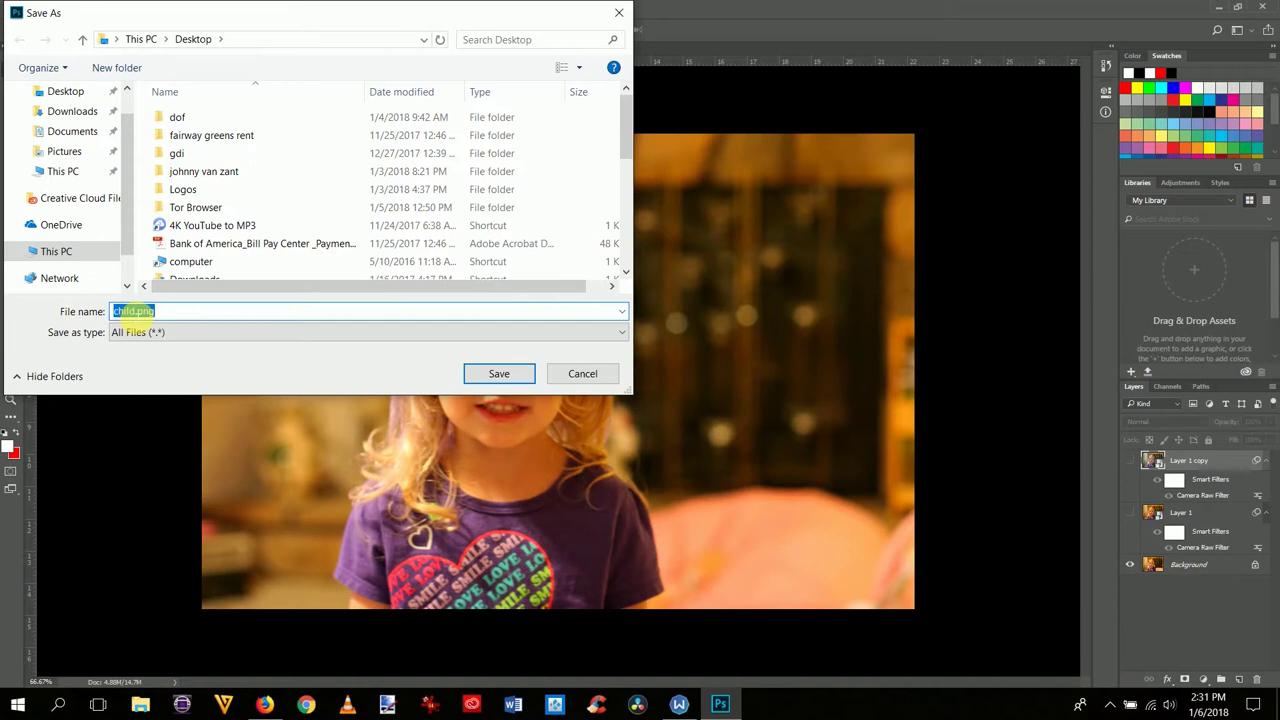
pyautogui.click(136, 311)
pyautogui.write('crig')
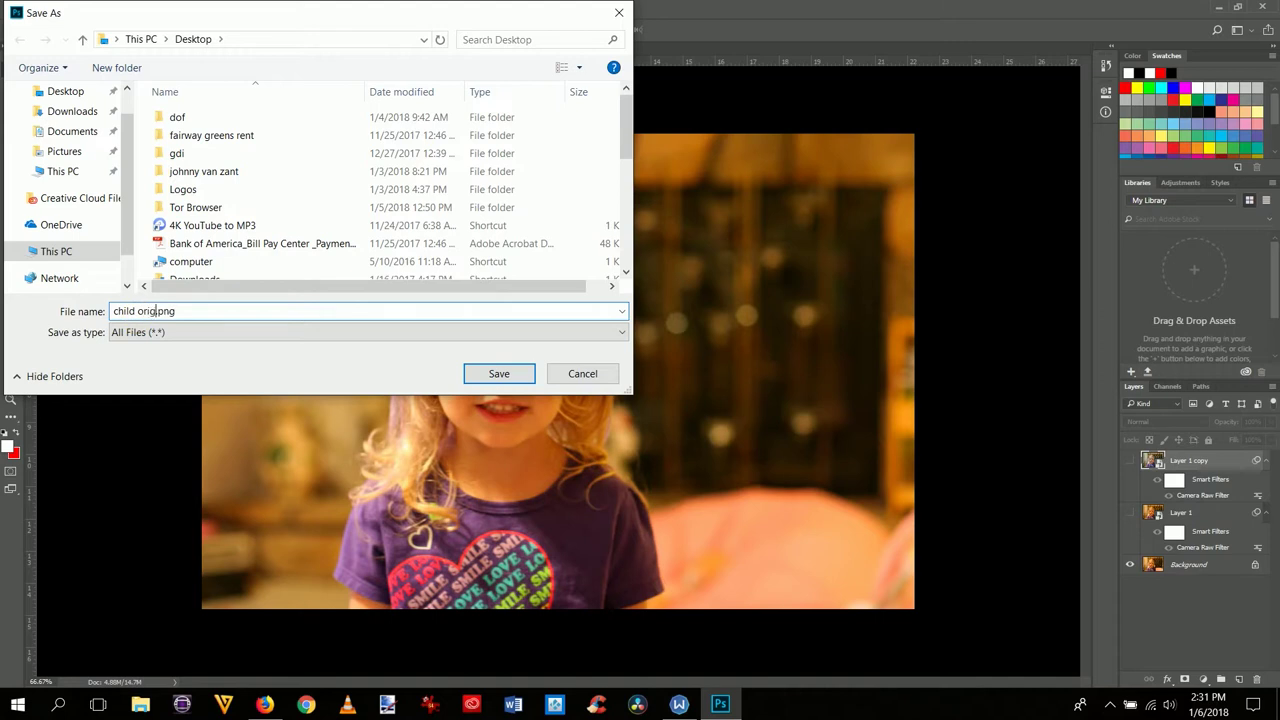
pyautogui.click(594, 377)
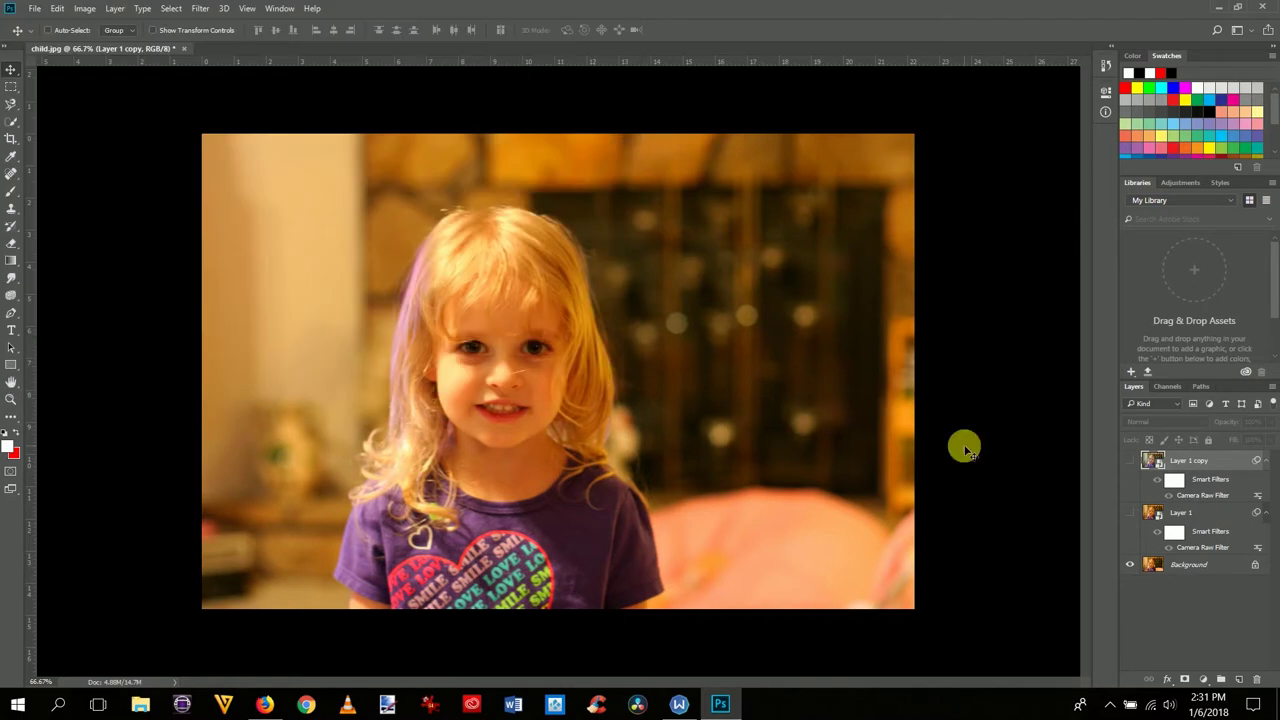
# Step: Show Layer 1 again, set up a quick PNG export named child raw filter.png, and cancel the save
pyautogui.click(1130, 512)
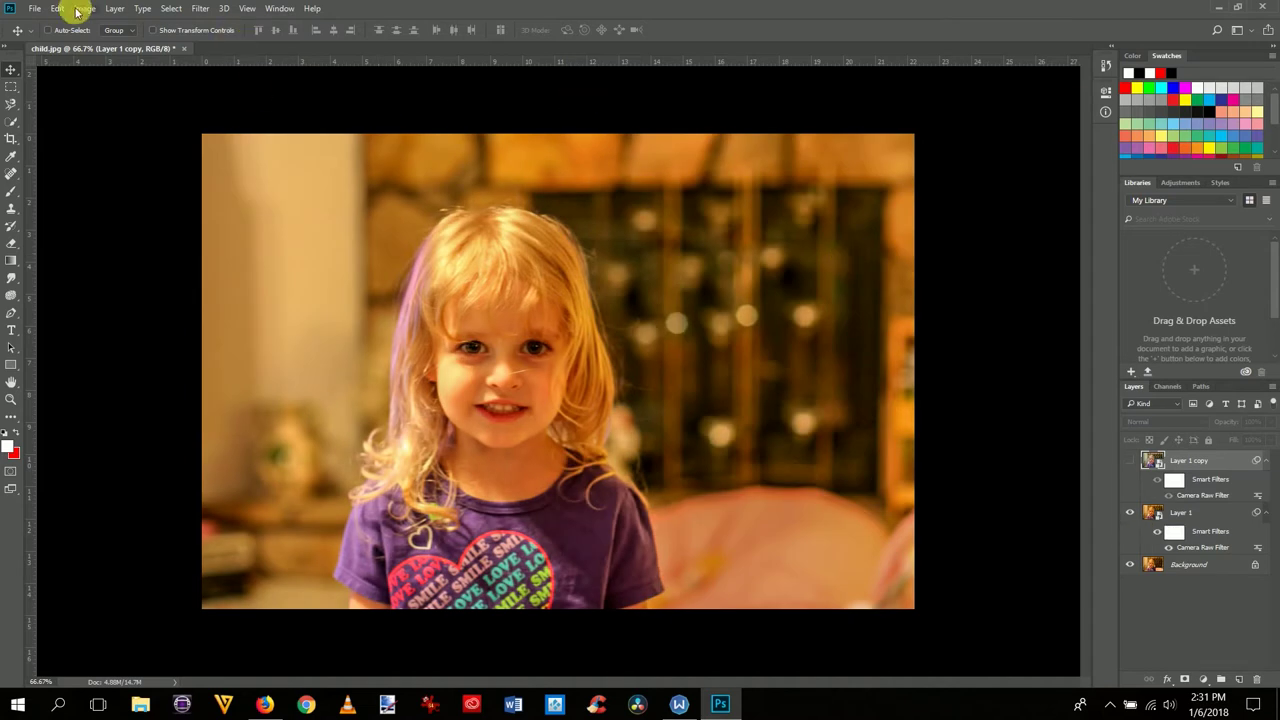
pyautogui.click(34, 9)
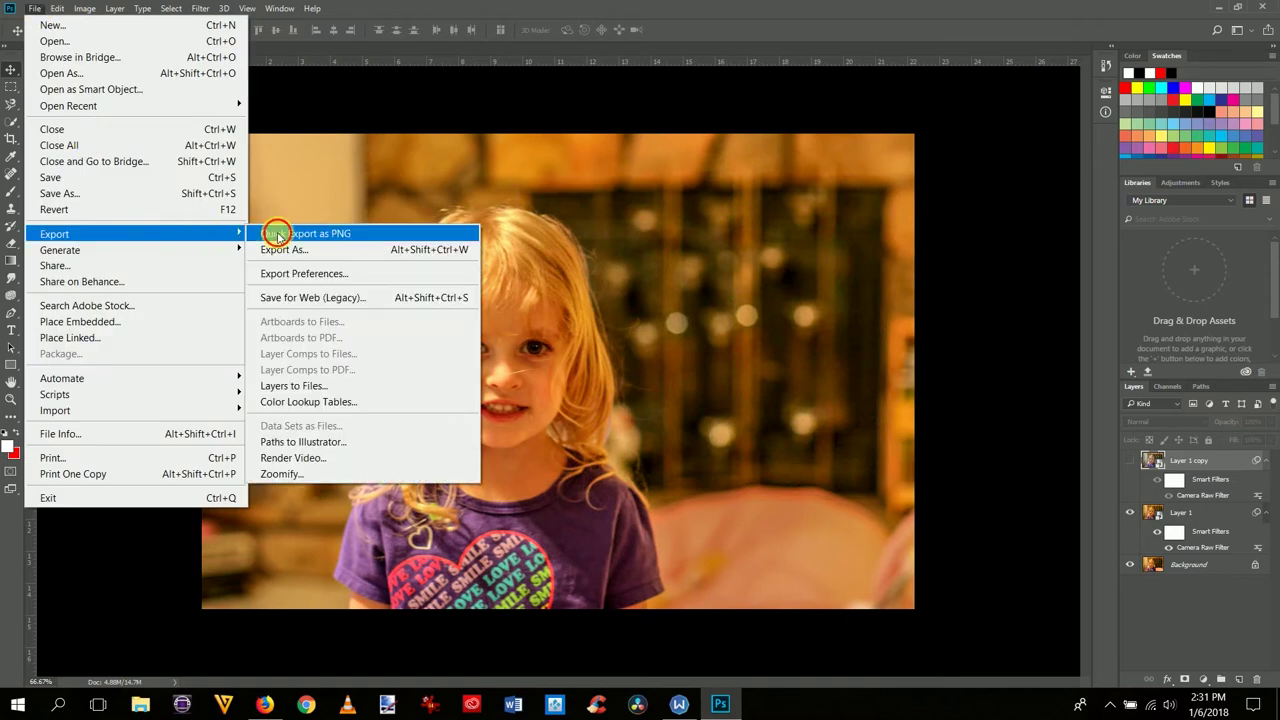
pyautogui.click(278, 234)
pyautogui.click(140, 312)
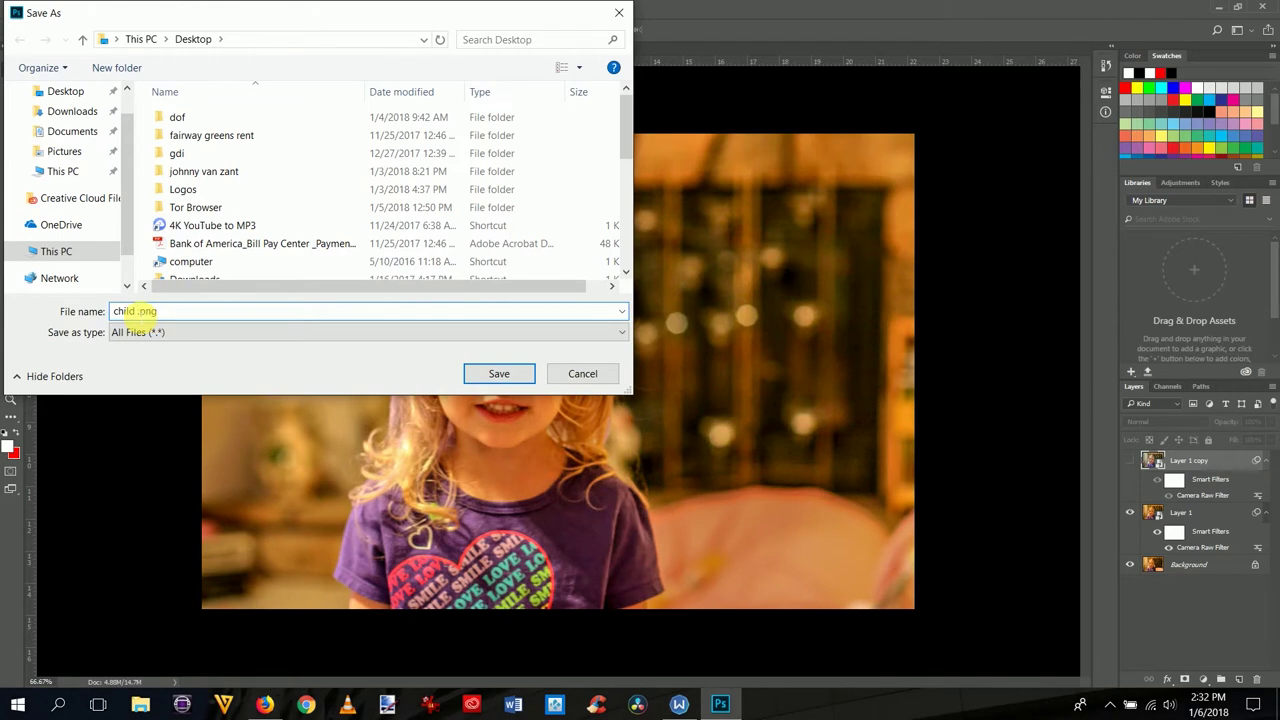
pyautogui.write('raw filter')
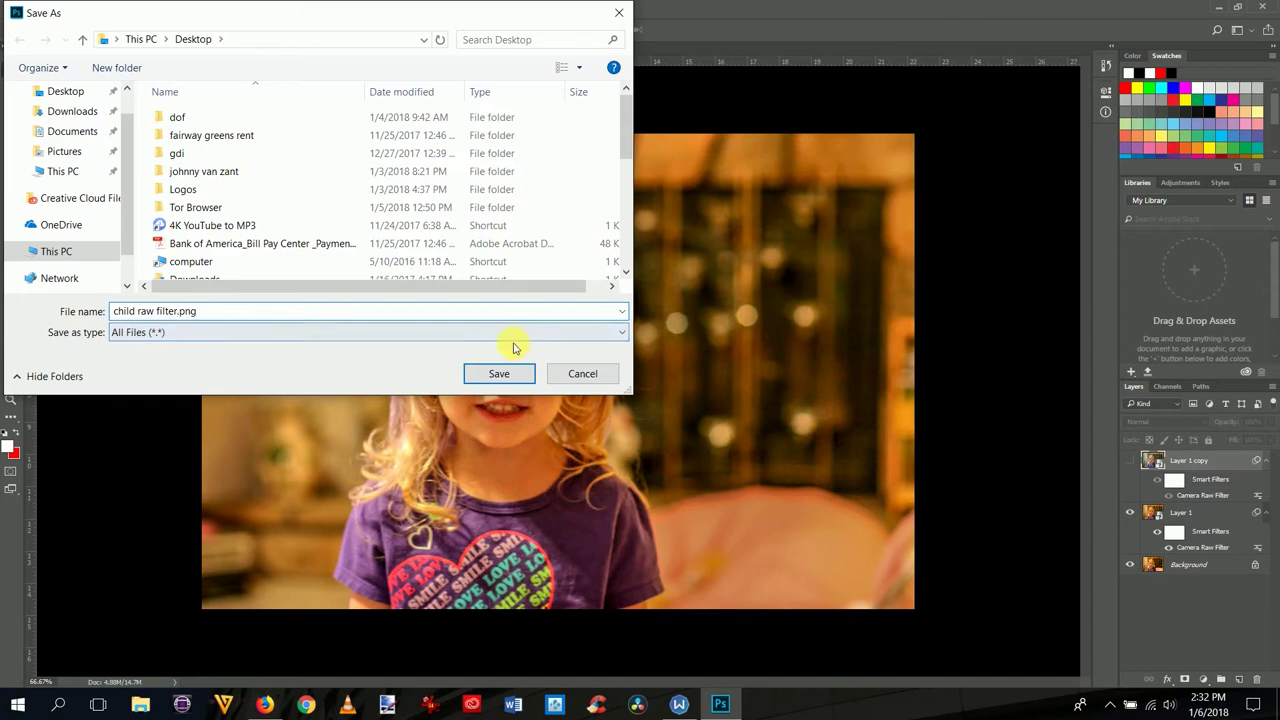
pyautogui.click(587, 373)
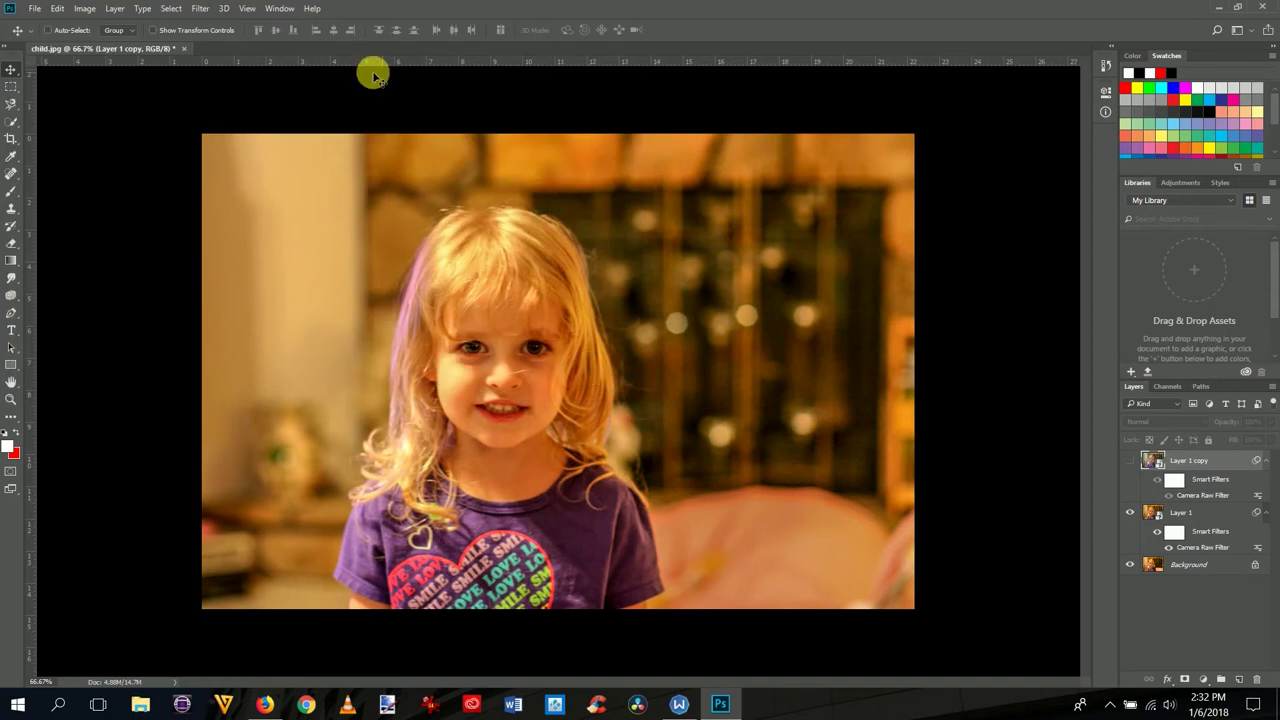
# Step: Close the child.jpg document without saving its changes
pyautogui.click(184, 50)
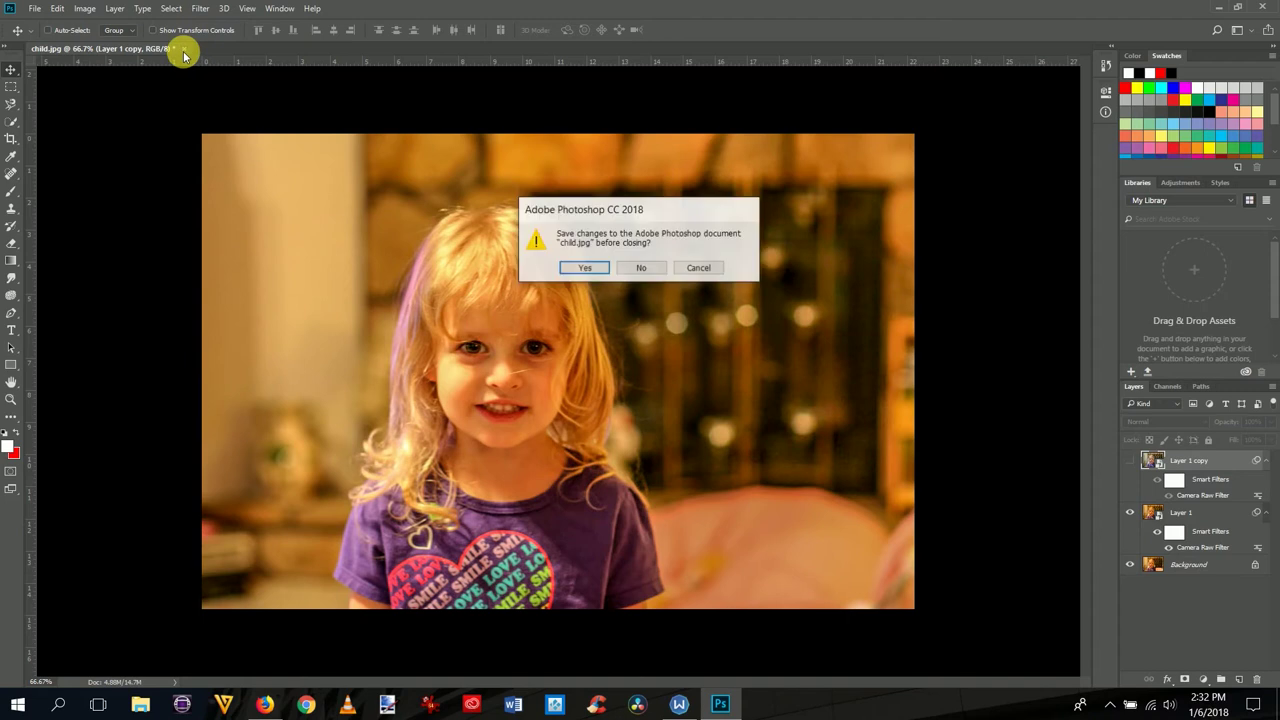
pyautogui.click(641, 268)
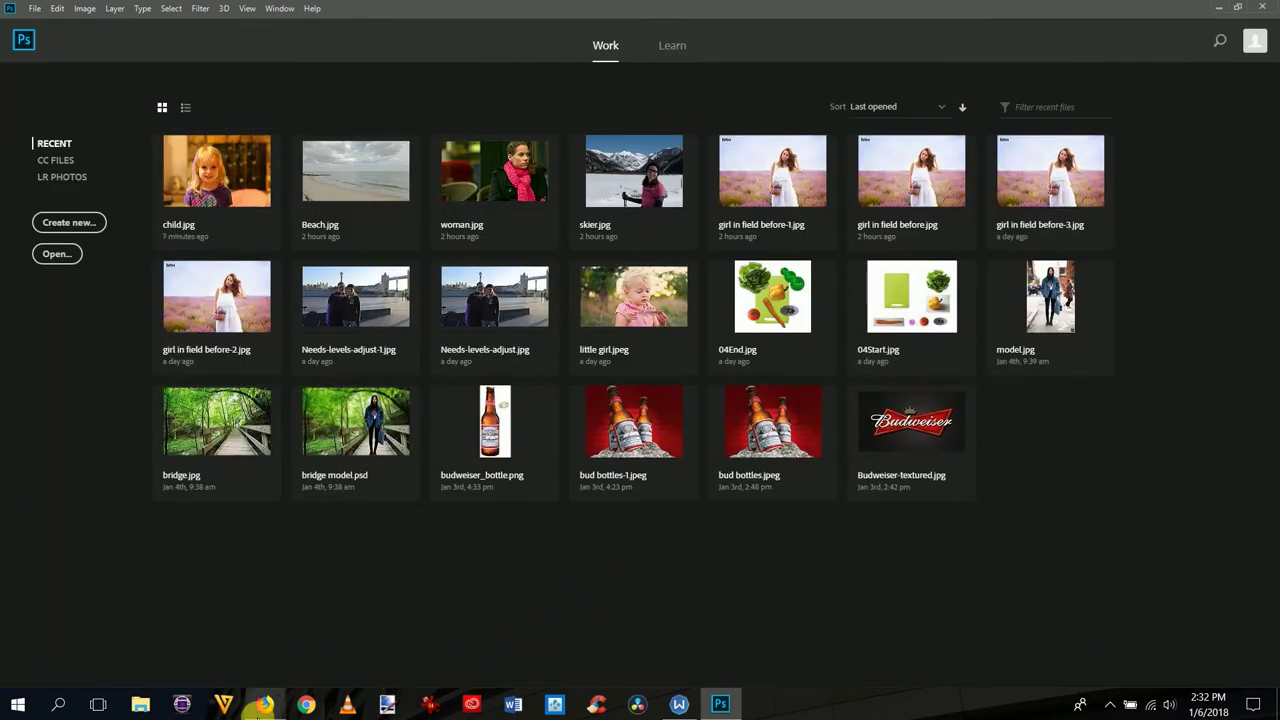
# Step: Switch to the OneDrive Adjustments folder in Firefox, deselect child.jpg, and download woman.jpg to open in Adobe Photoshop CC 2018
pyautogui.click(265, 705)
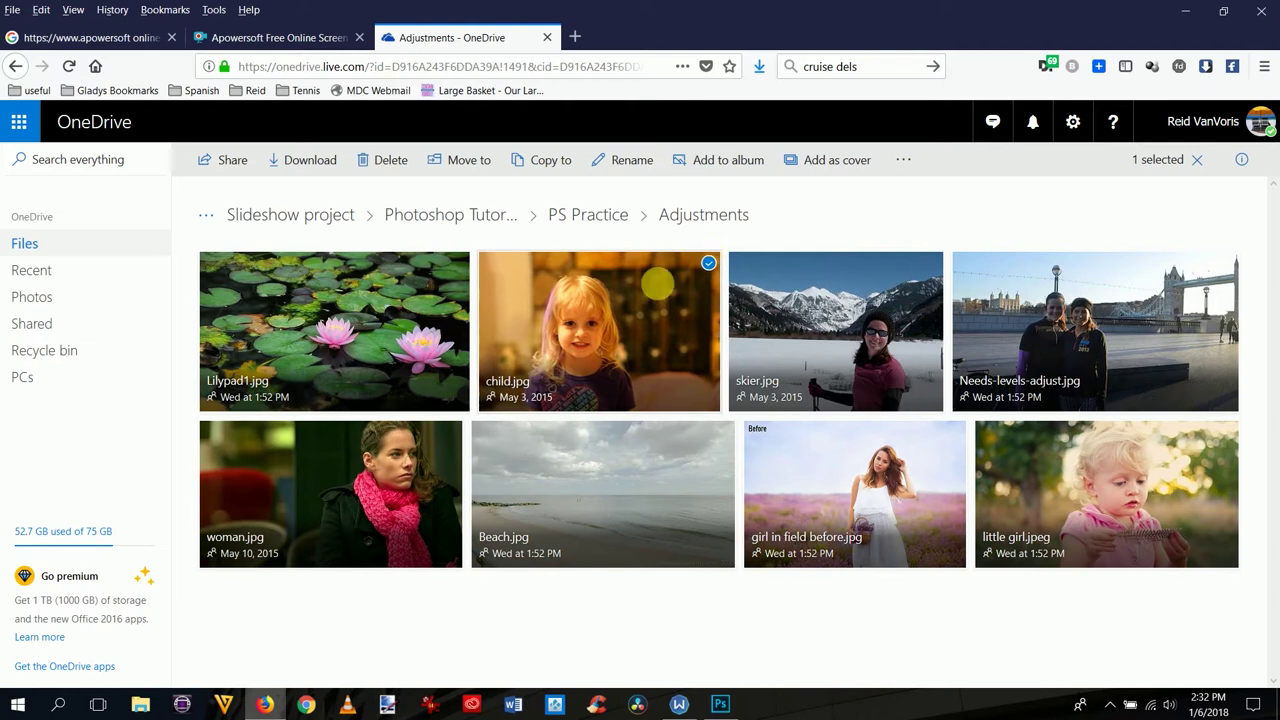
pyautogui.click(708, 264)
pyautogui.click(708, 266)
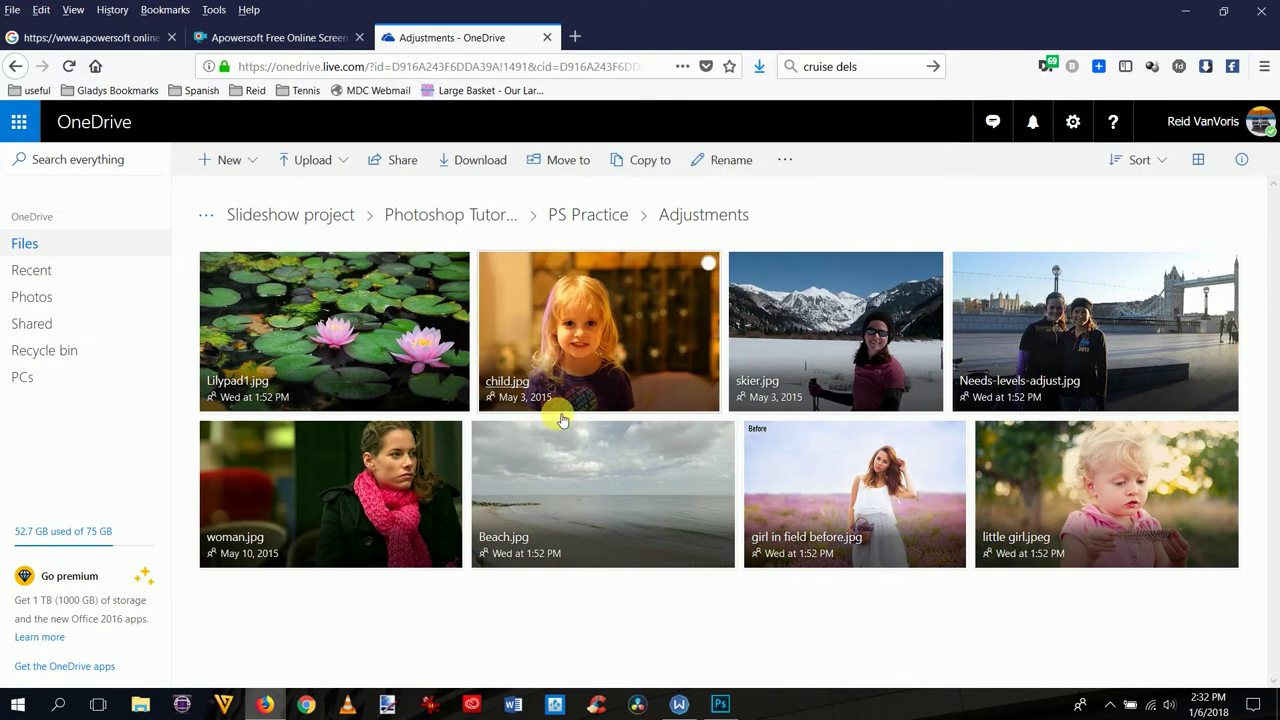
pyautogui.click(448, 437)
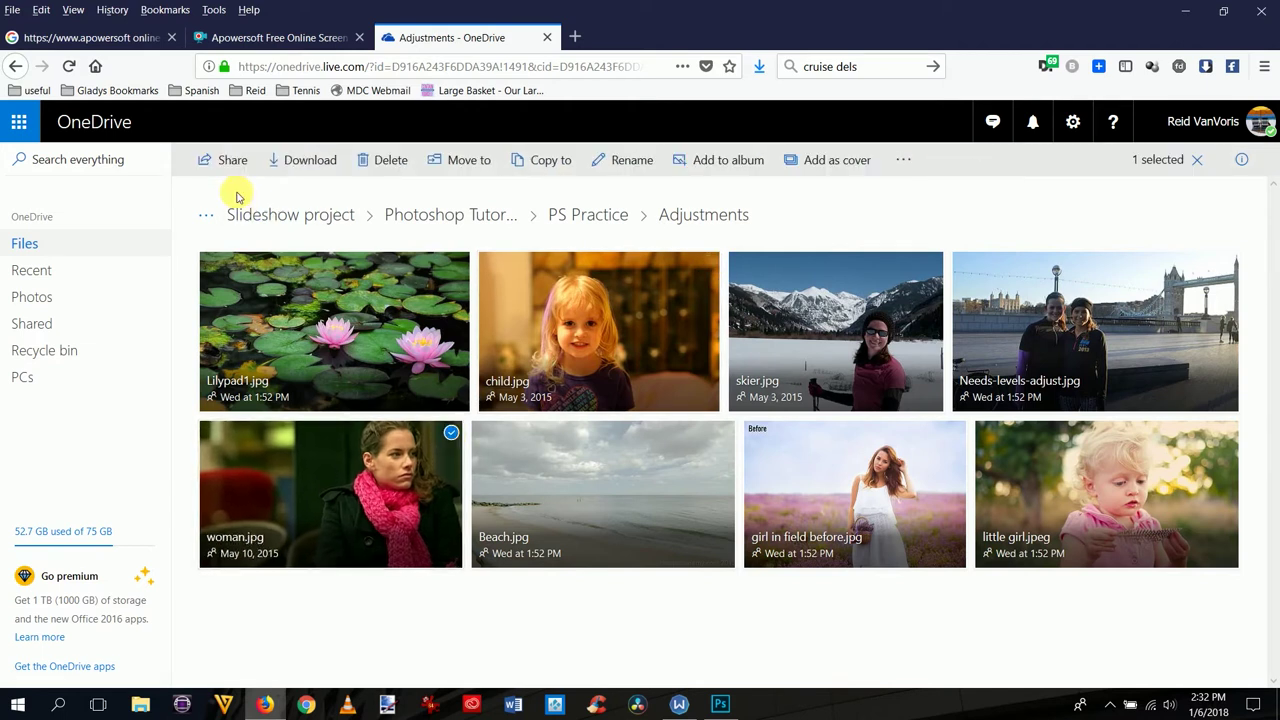
pyautogui.click(296, 165)
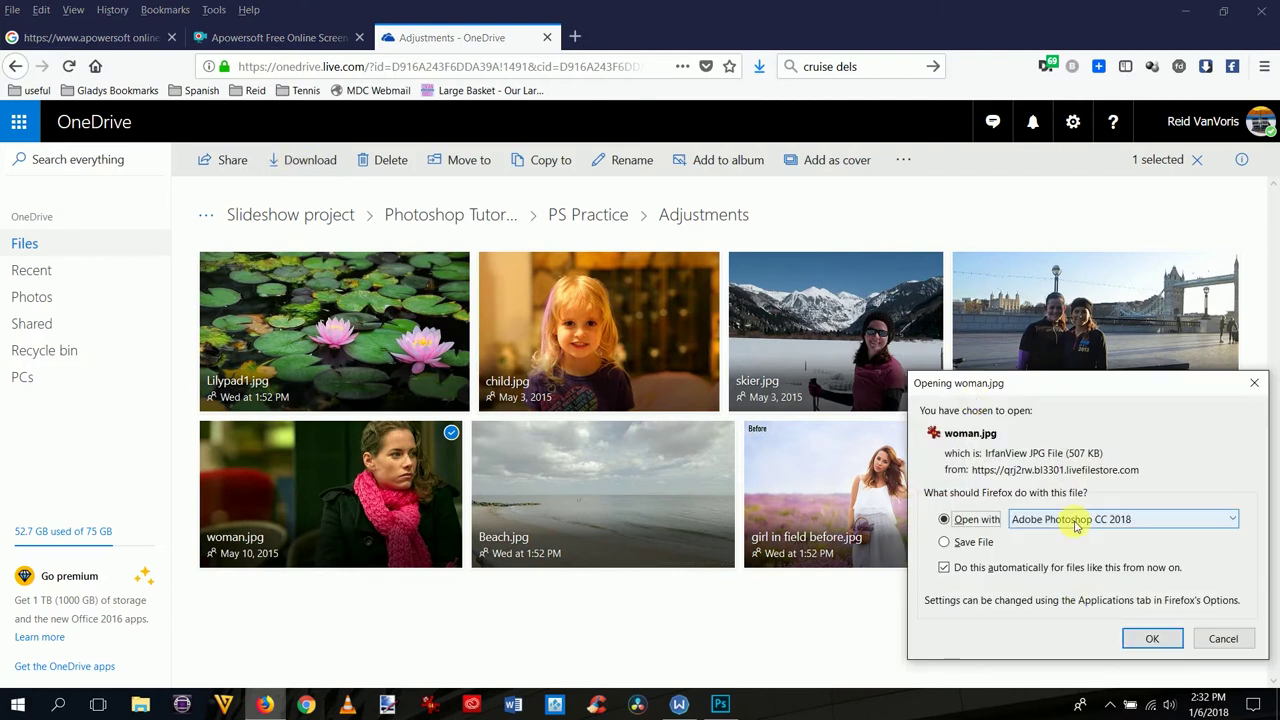
pyautogui.click(1150, 638)
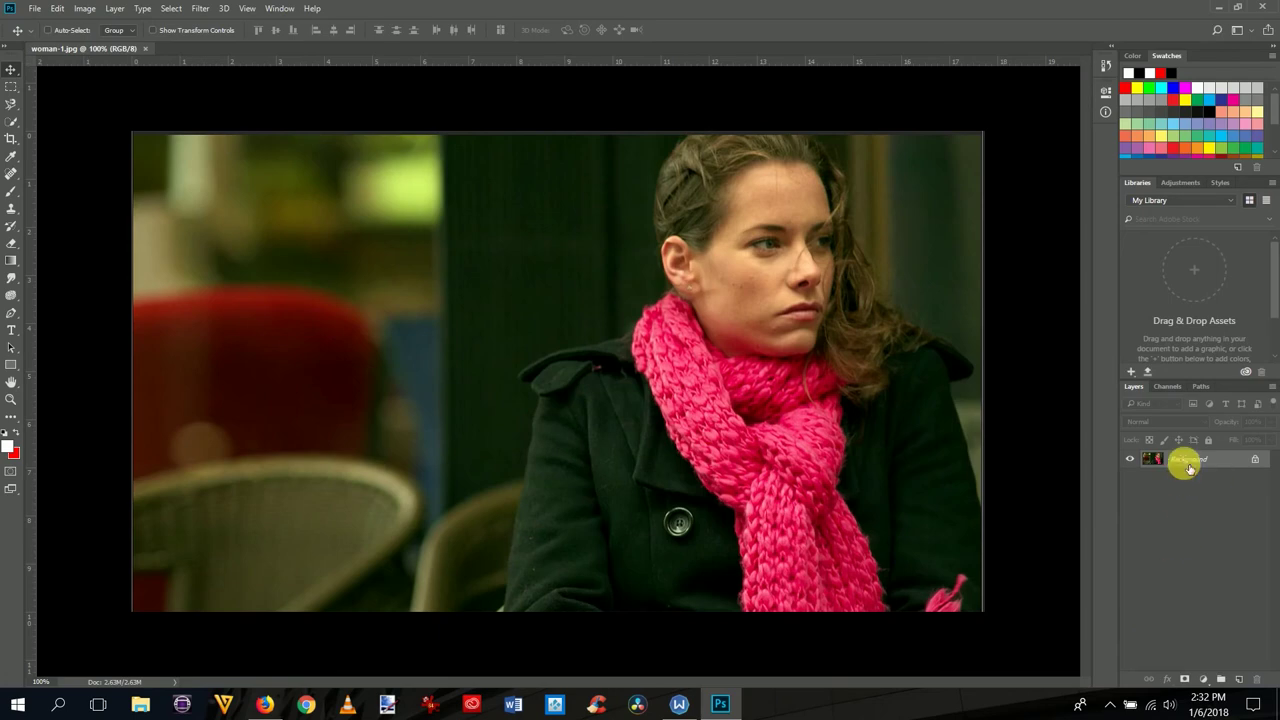
# Step: Duplicate the Background layer of the woman photo as Background copy
pyautogui.rightClick(1189, 468)
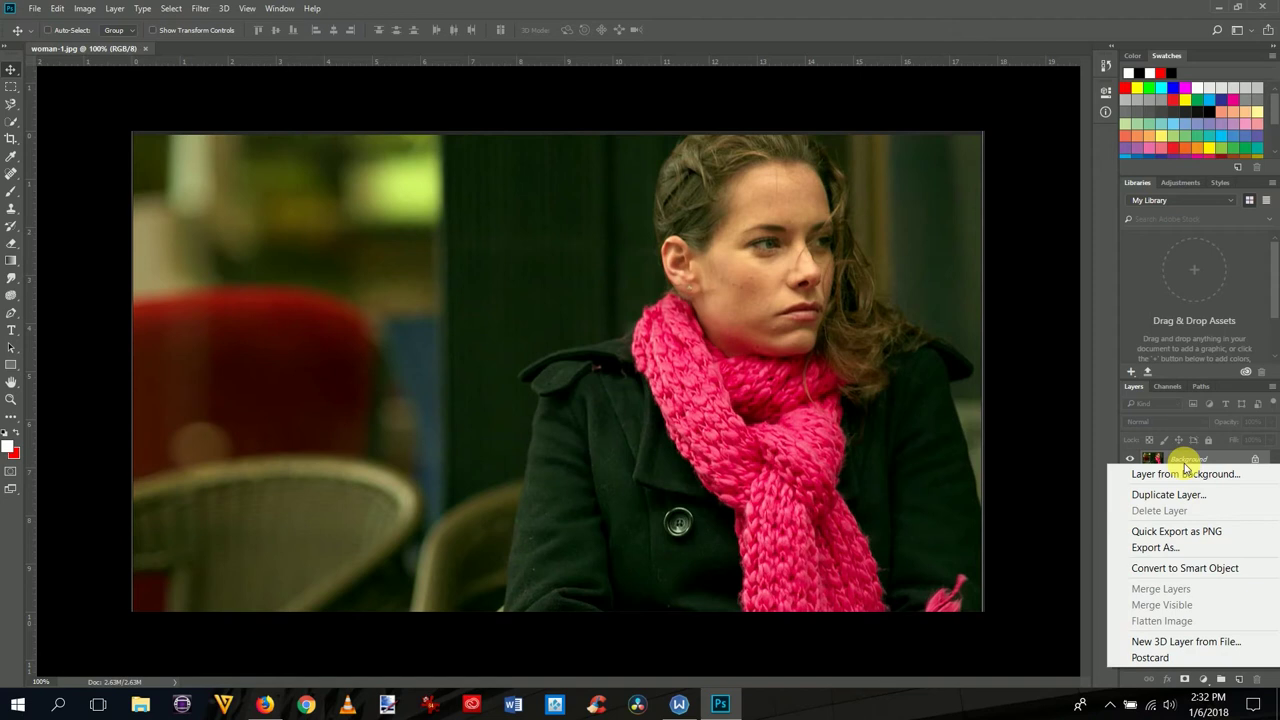
pyautogui.click(1168, 494)
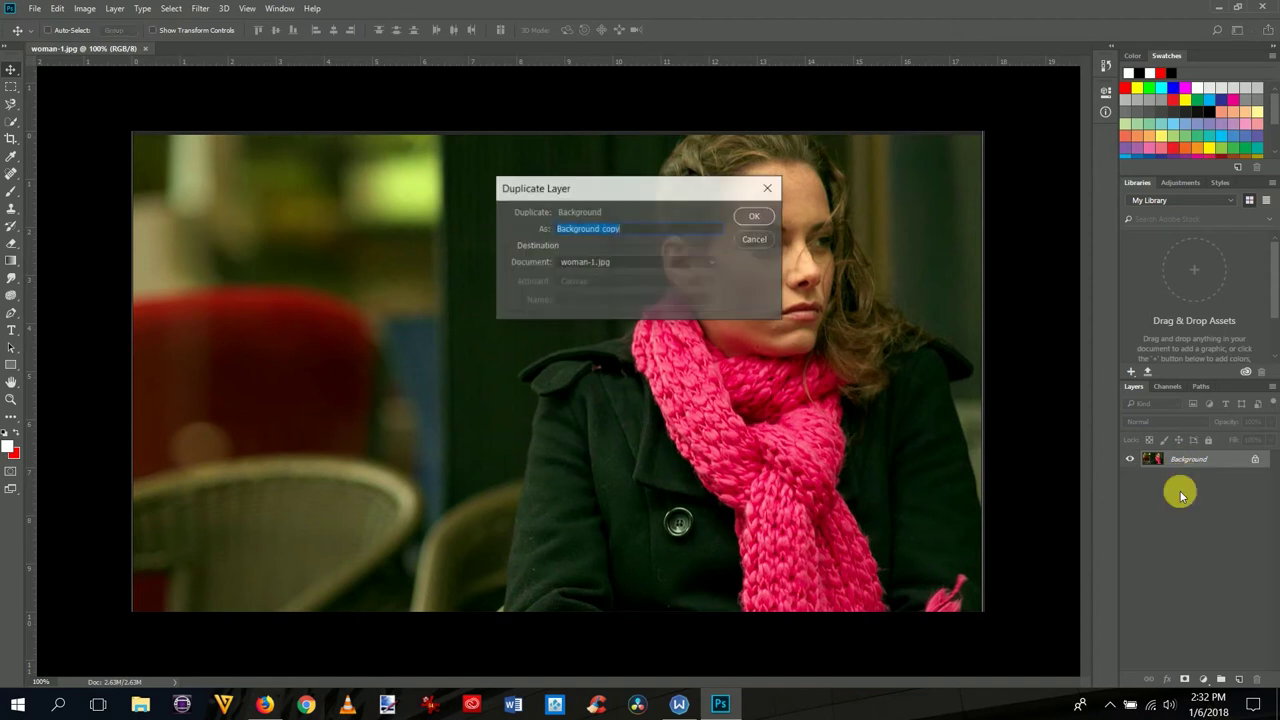
pyautogui.click(757, 216)
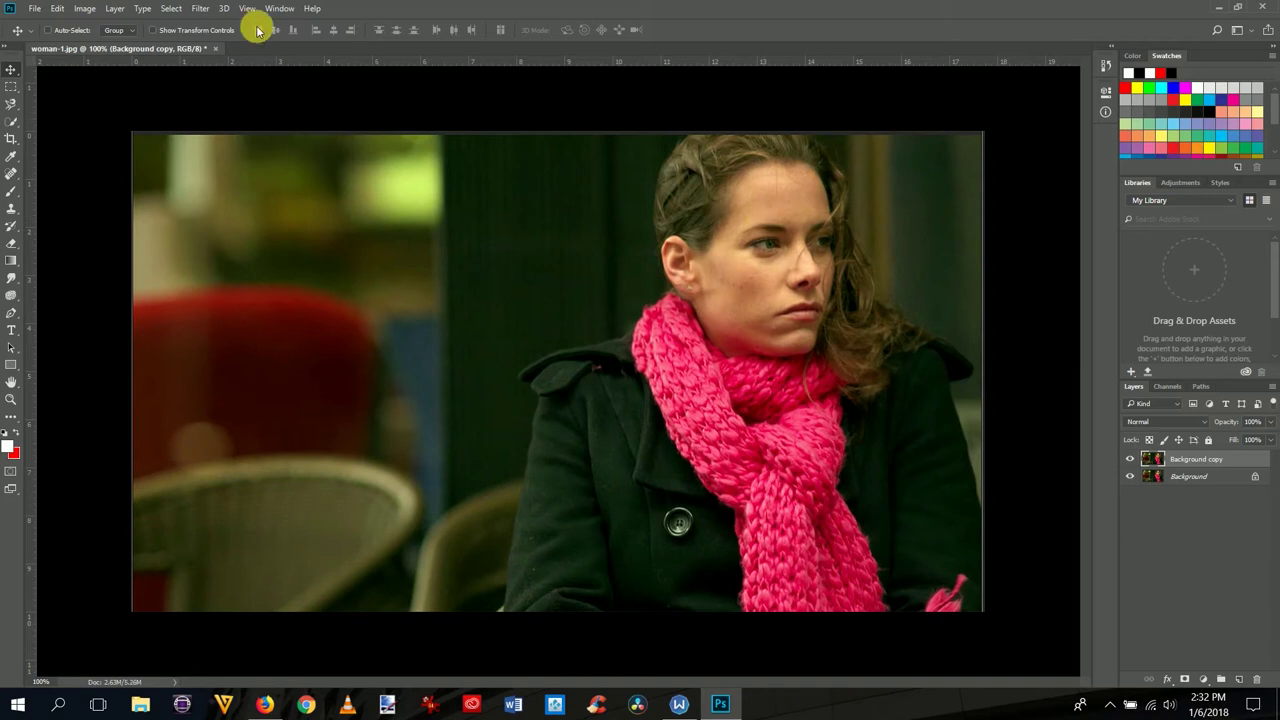
# Step: Apply the Camera Raw Filter to Background copy with automatic tone and Clarity +60, comparing the settings with the defaults before accepting
pyautogui.click(199, 13)
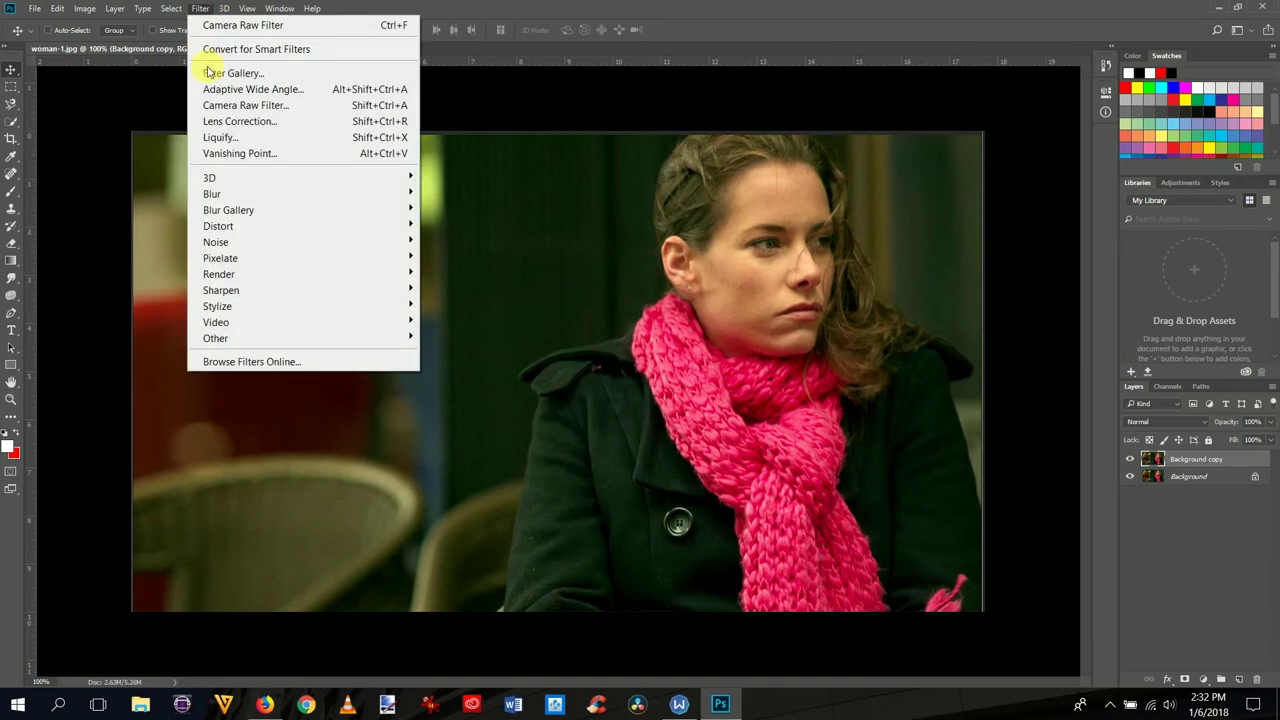
pyautogui.click(220, 105)
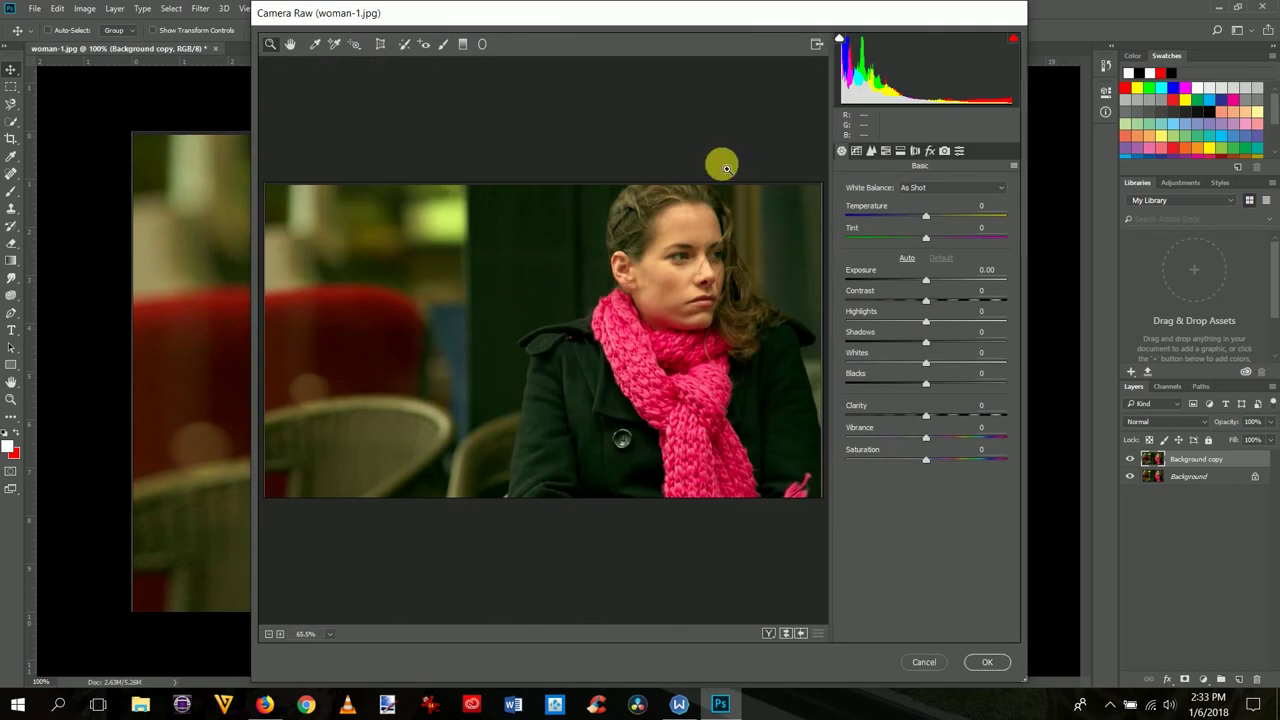
pyautogui.click(906, 262)
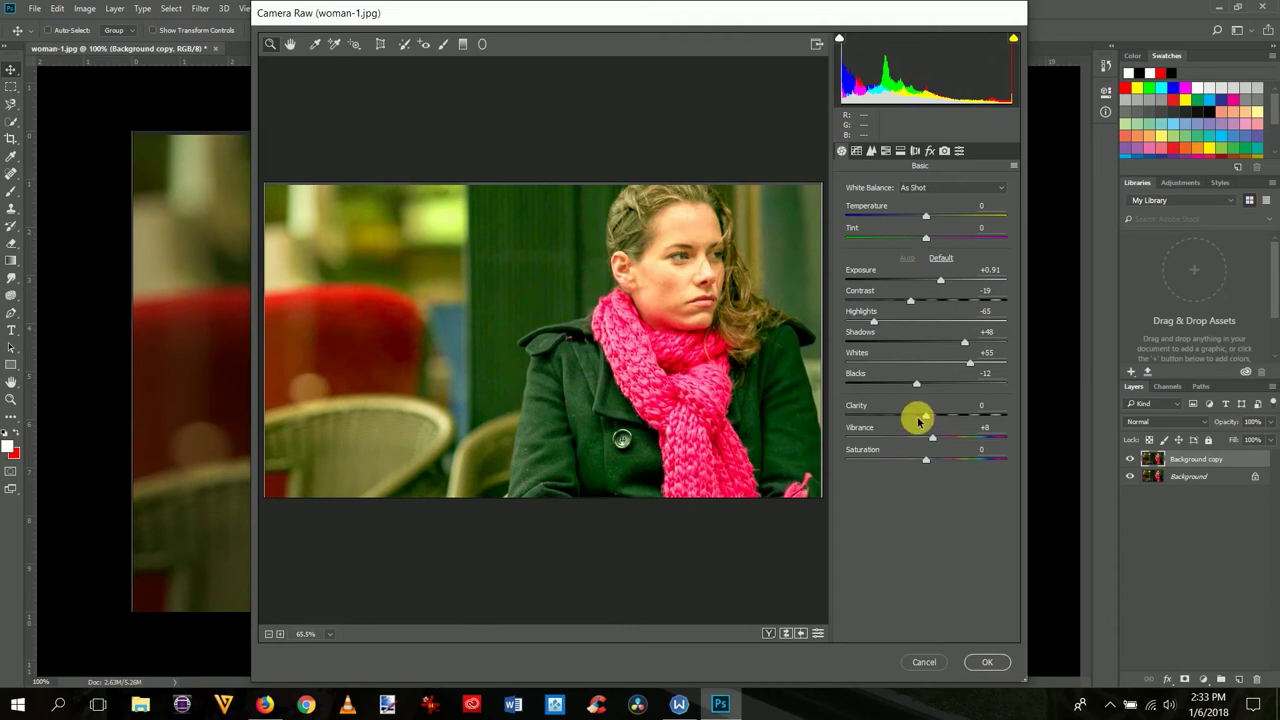
pyautogui.moveTo(929, 420); pyautogui.dragTo(979, 407)
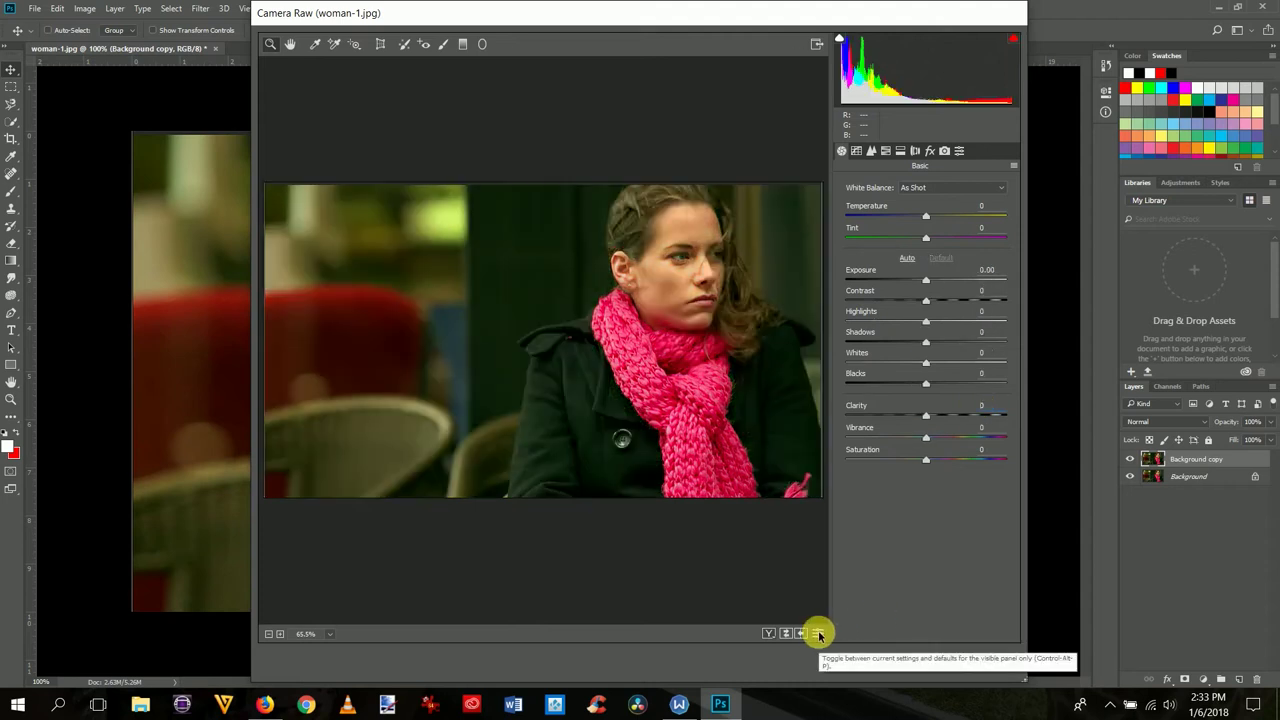
pyautogui.click(818, 633)
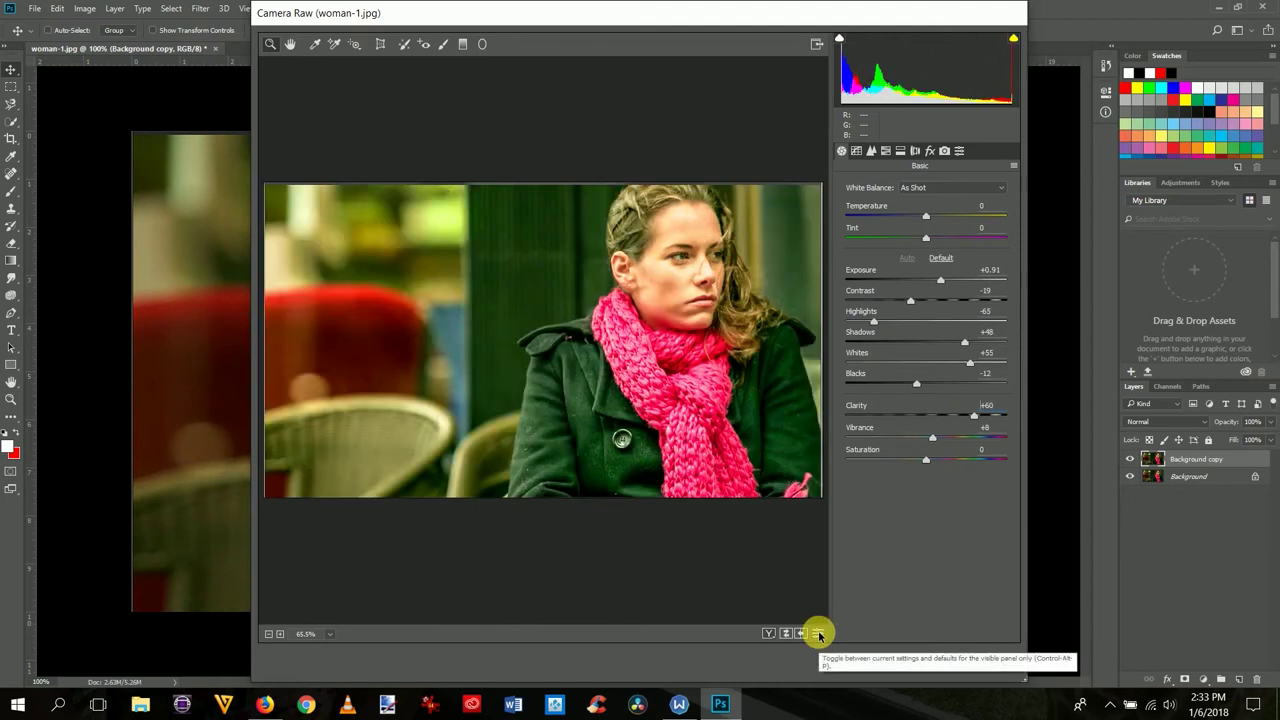
pyautogui.click(978, 662)
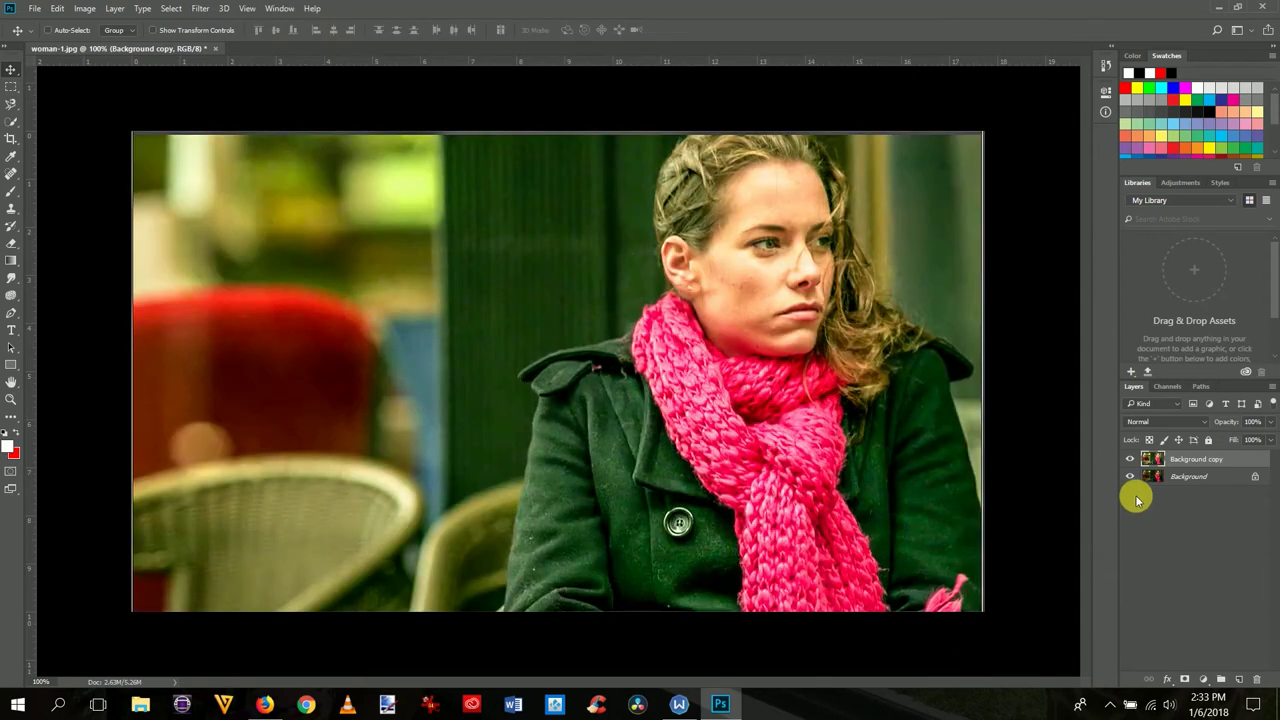
# Step: Hide Background copy, set up a quick PNG export of the original photo as woman orig.png, and cancel the save
pyautogui.click(1131, 459)
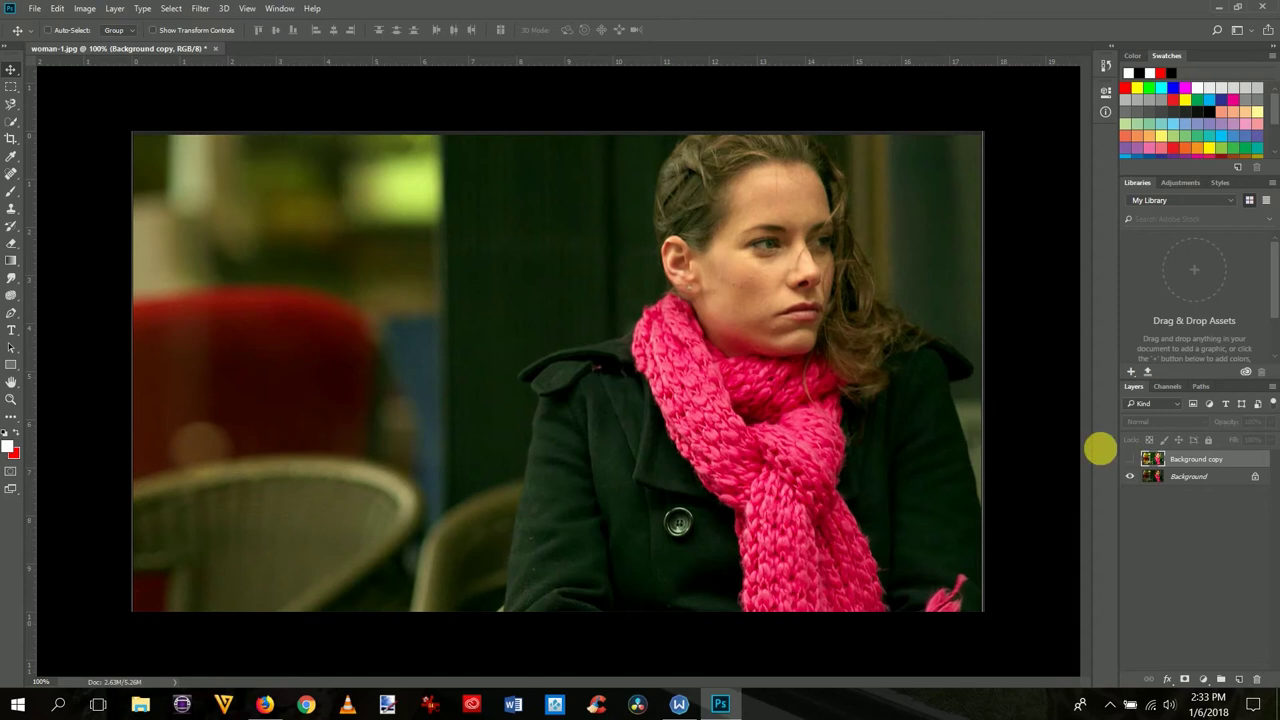
pyautogui.click(34, 9)
pyautogui.moveTo(169, 234)
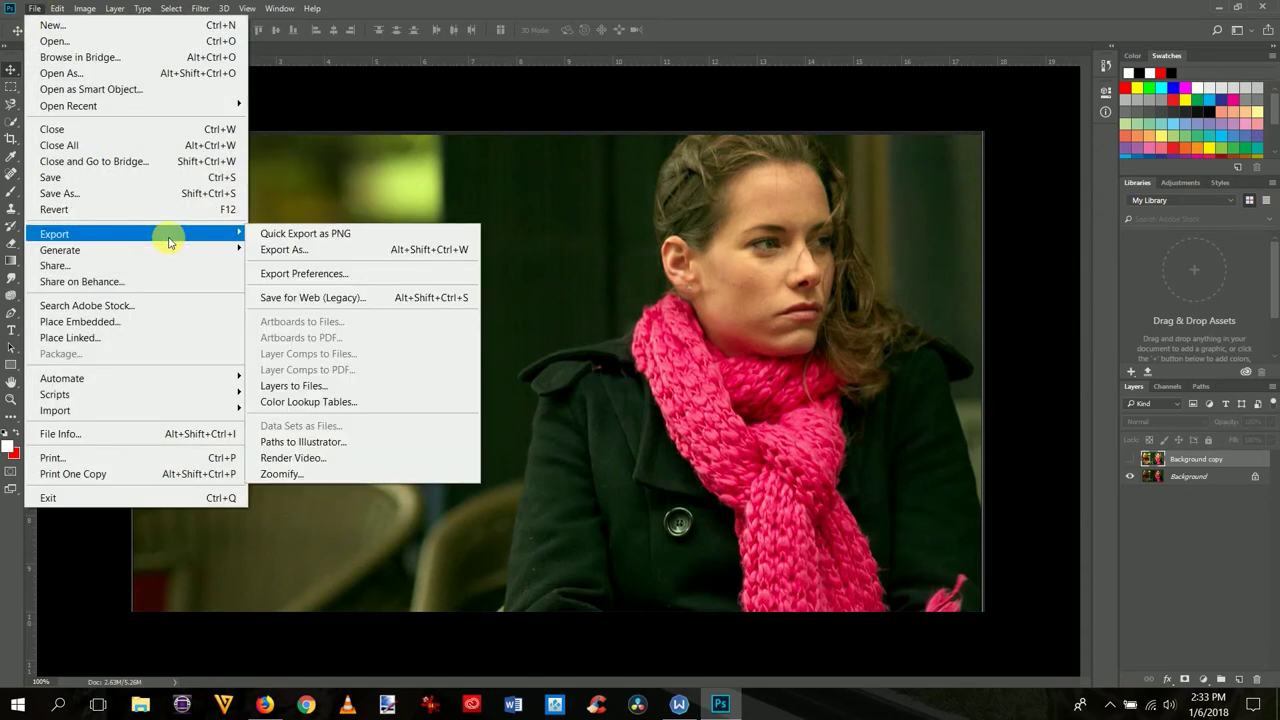
pyautogui.click(258, 234)
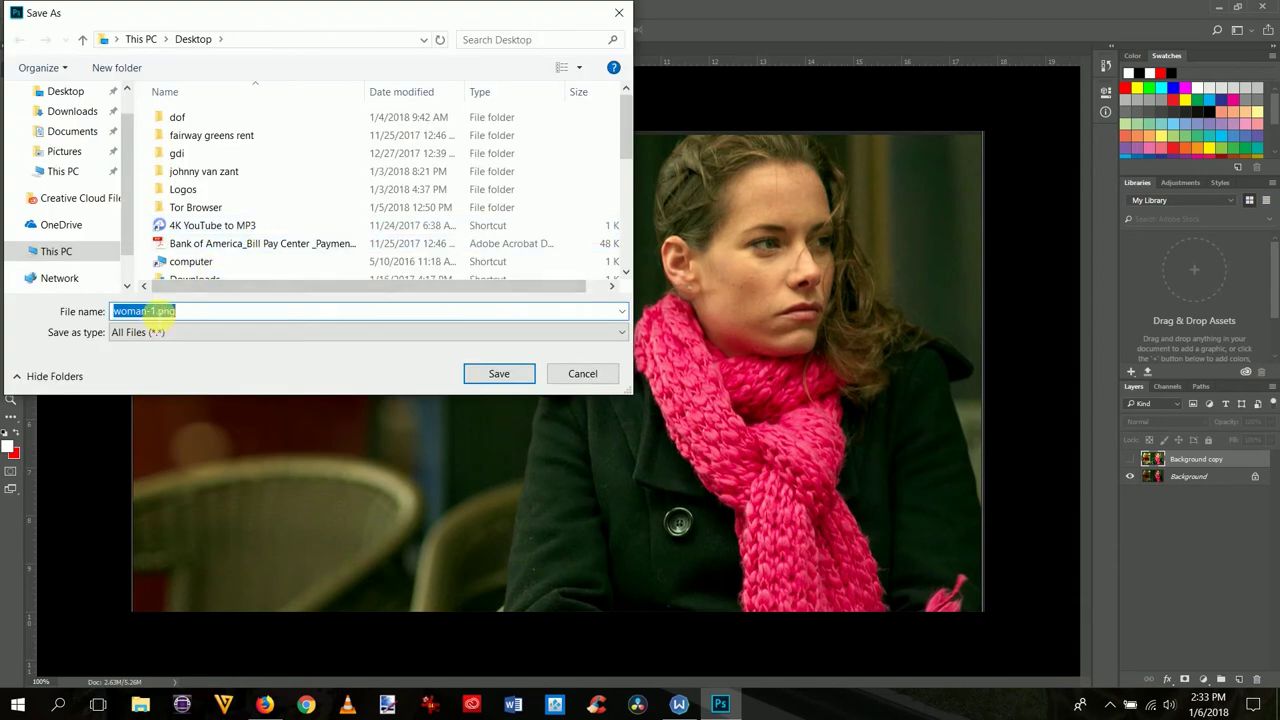
pyautogui.click(157, 311)
pyautogui.press('BackSpace')
pyautogui.write('orig')
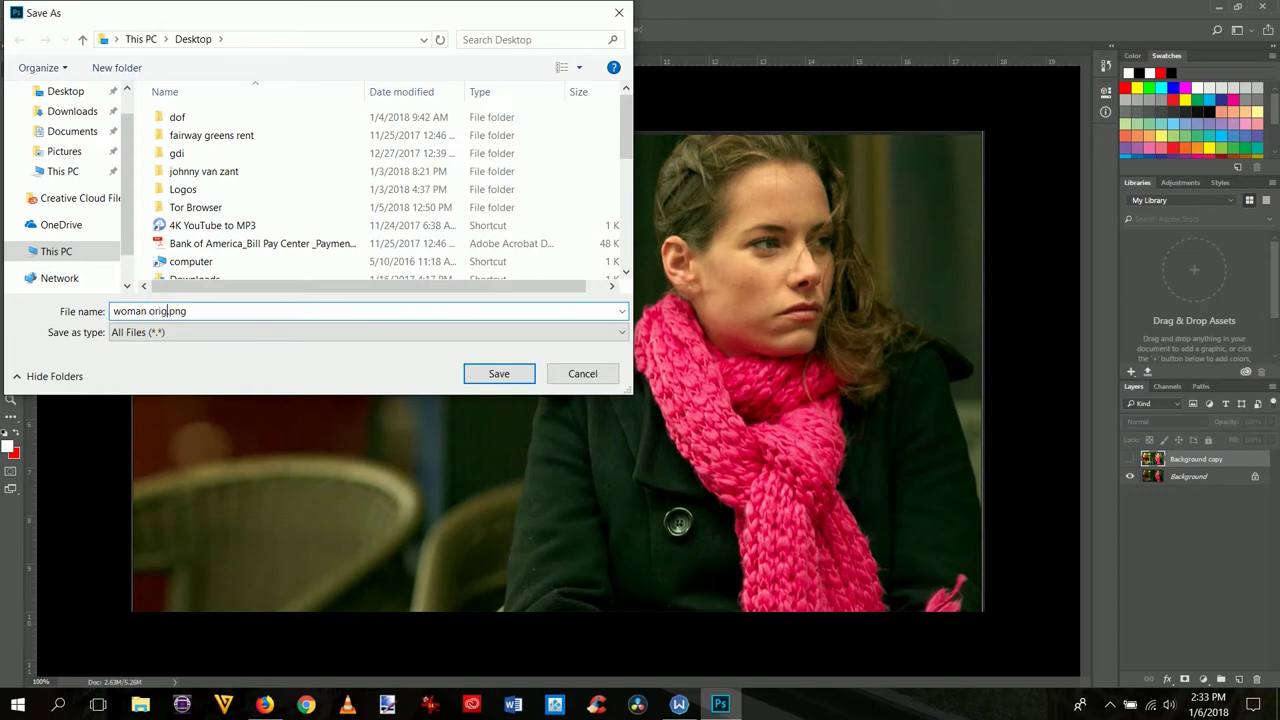
pyautogui.click(567, 378)
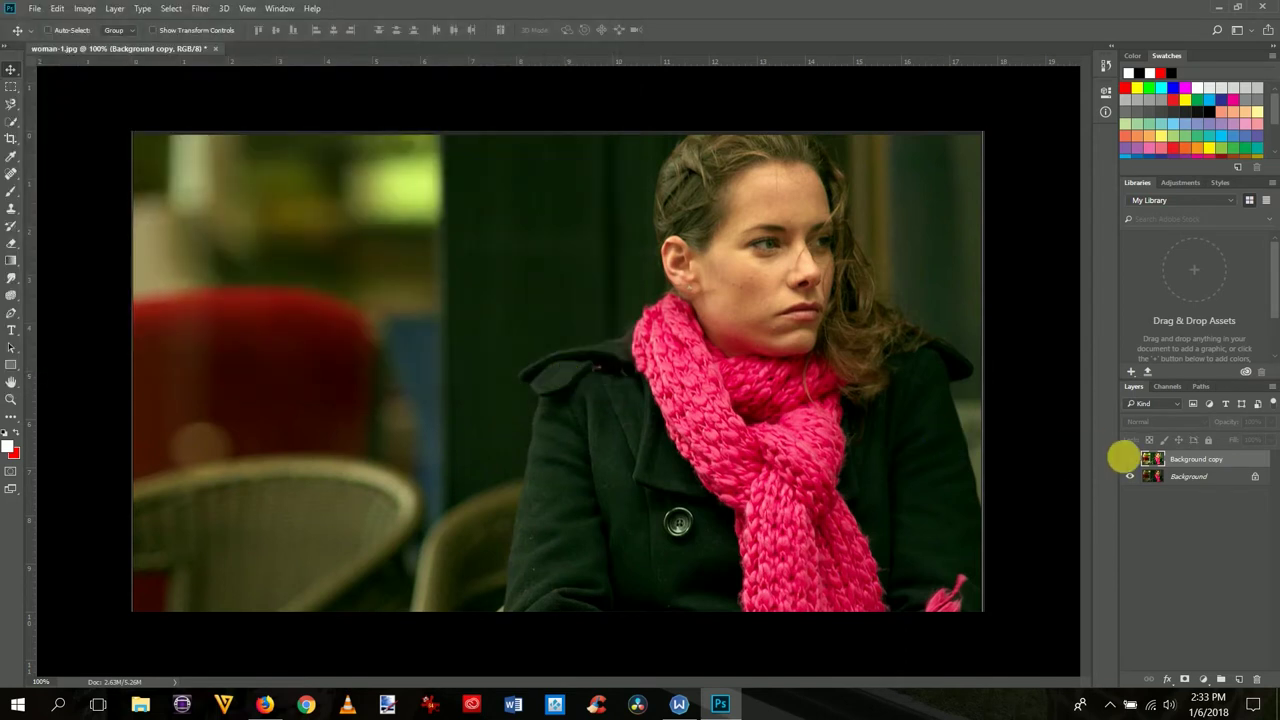
# Step: Show Background copy again, set up a quick PNG export named woman raw filter.png, and cancel the save
pyautogui.click(1130, 459)
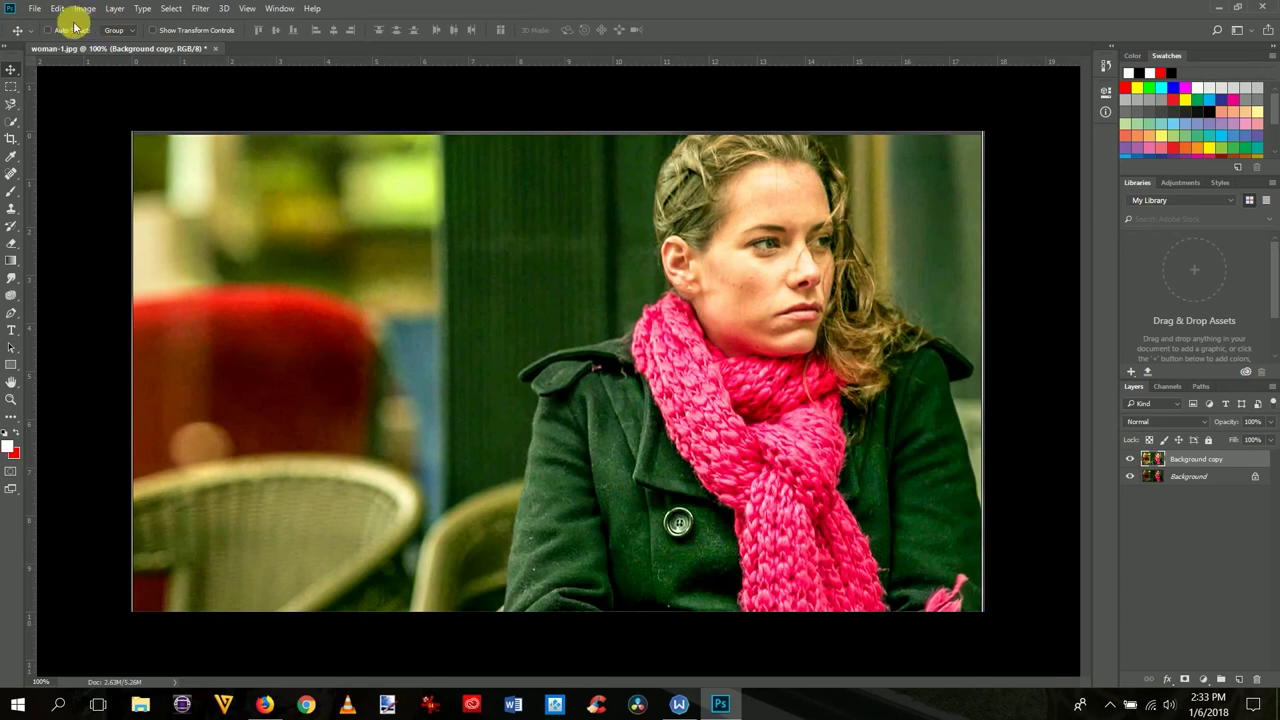
pyautogui.click(32, 10)
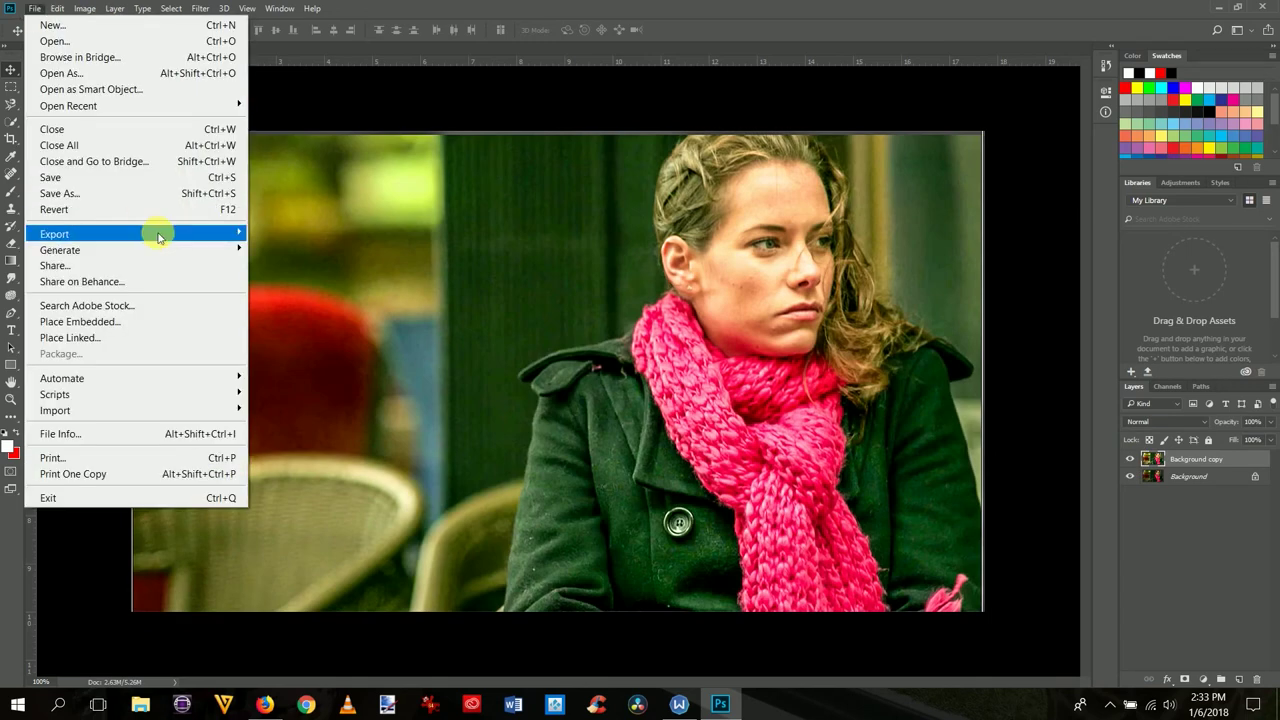
pyautogui.moveTo(157, 234)
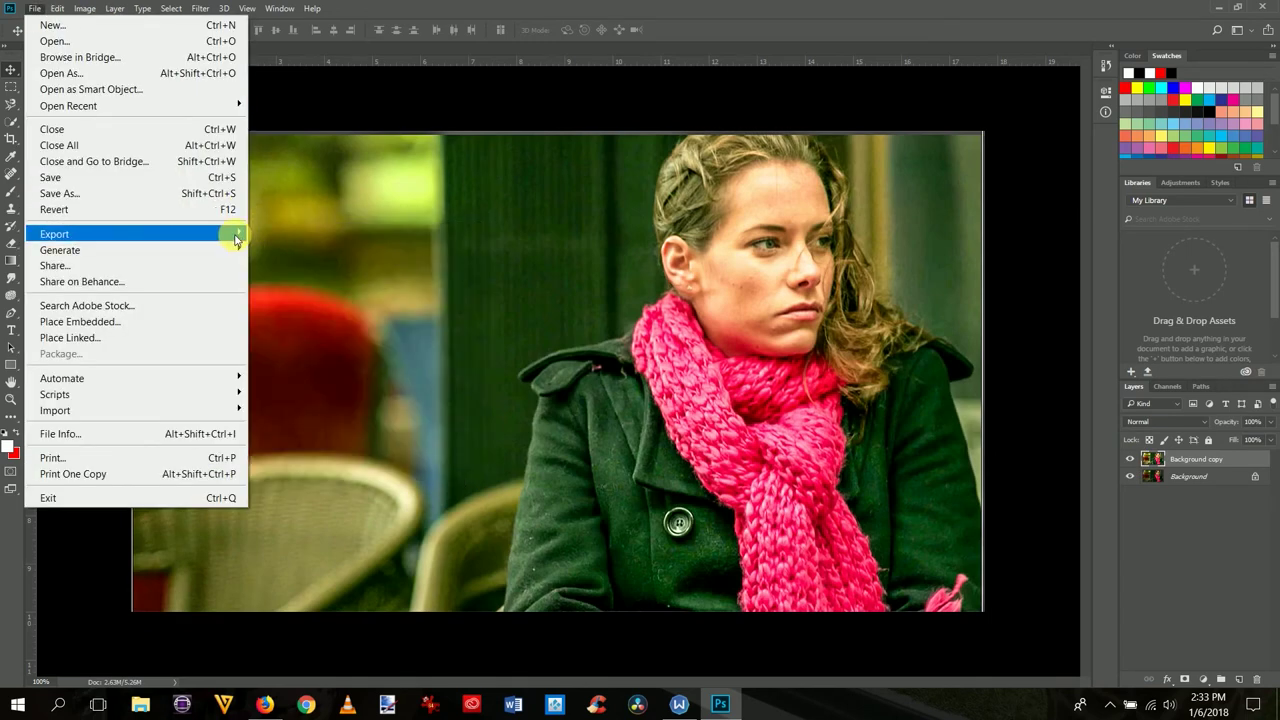
pyautogui.click(263, 234)
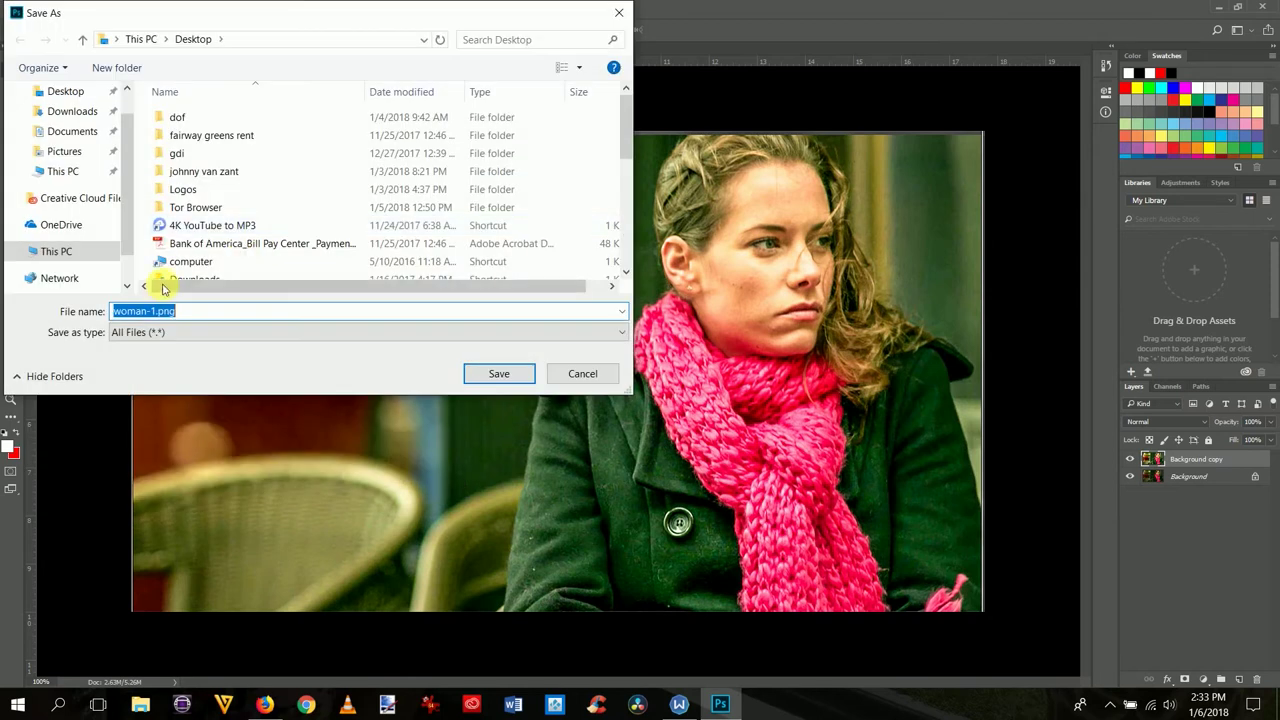
pyautogui.click(155, 311)
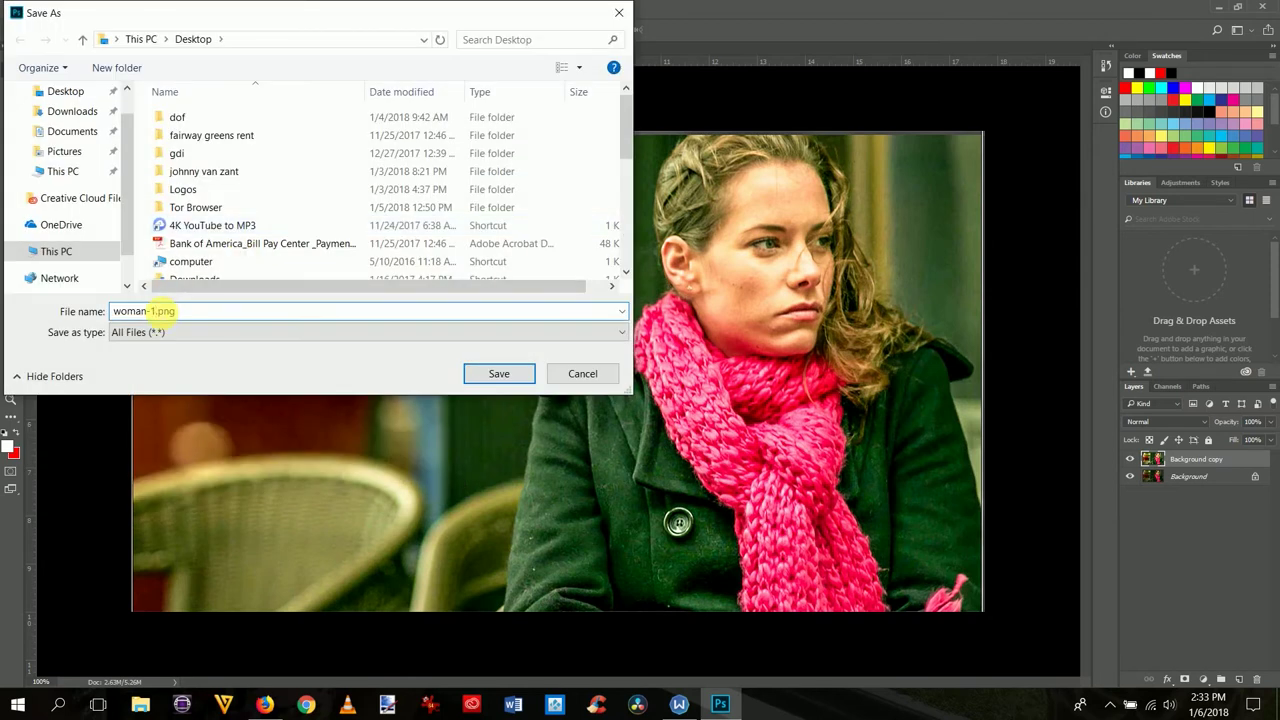
pyautogui.press('BackSpace')
pyautogui.press('BackSpace')
pyautogui.write('raw filter')
pyautogui.click(581, 374)
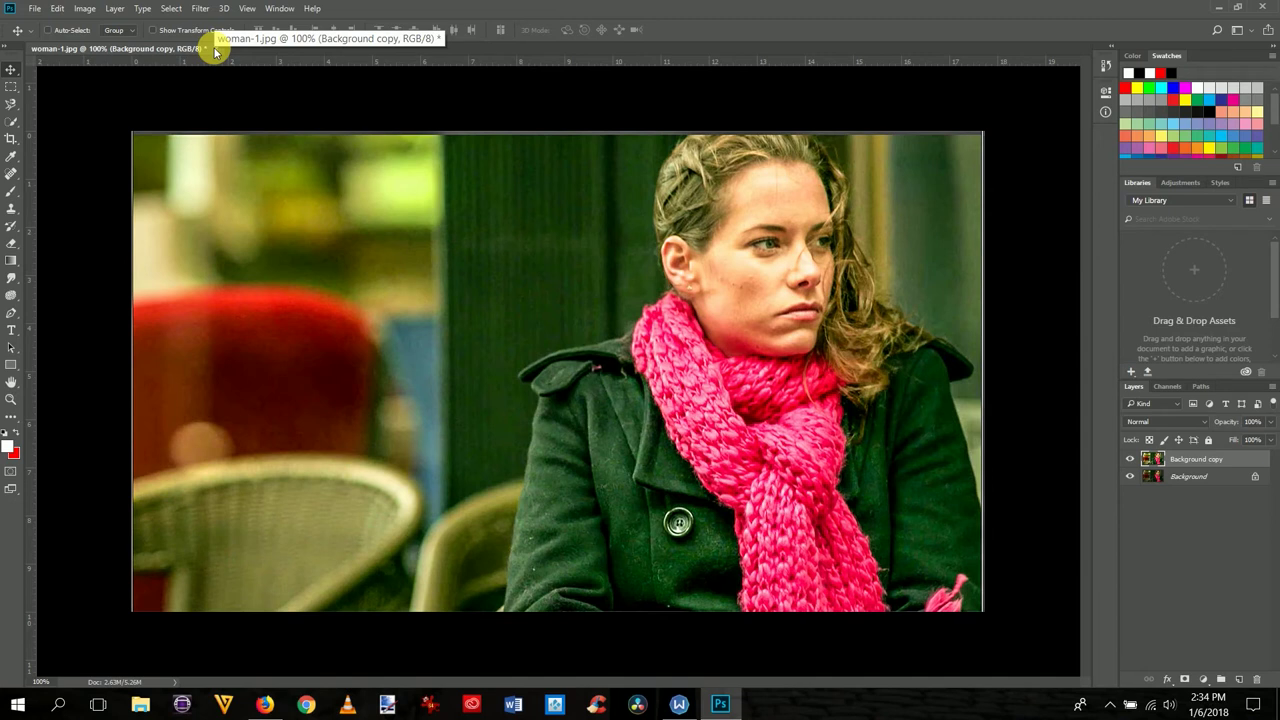
# Step: Close the woman-1.jpg document without saving its changes
pyautogui.click(214, 49)
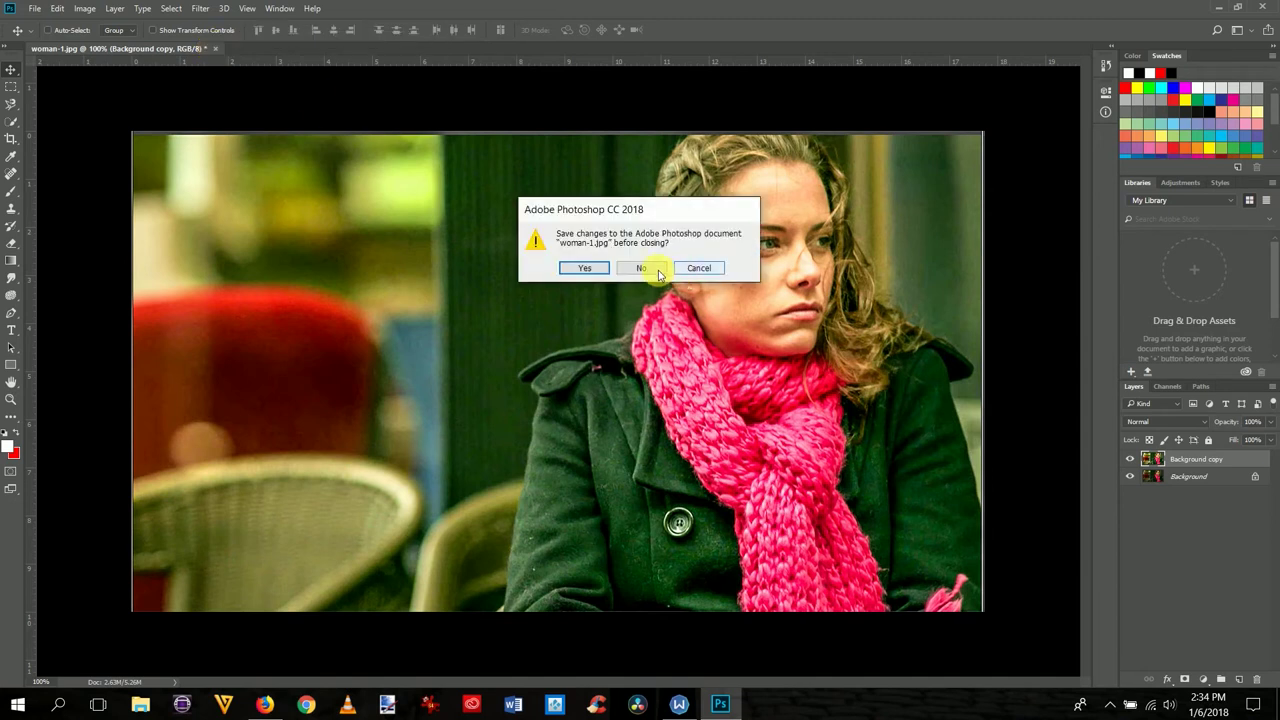
pyautogui.click(657, 270)
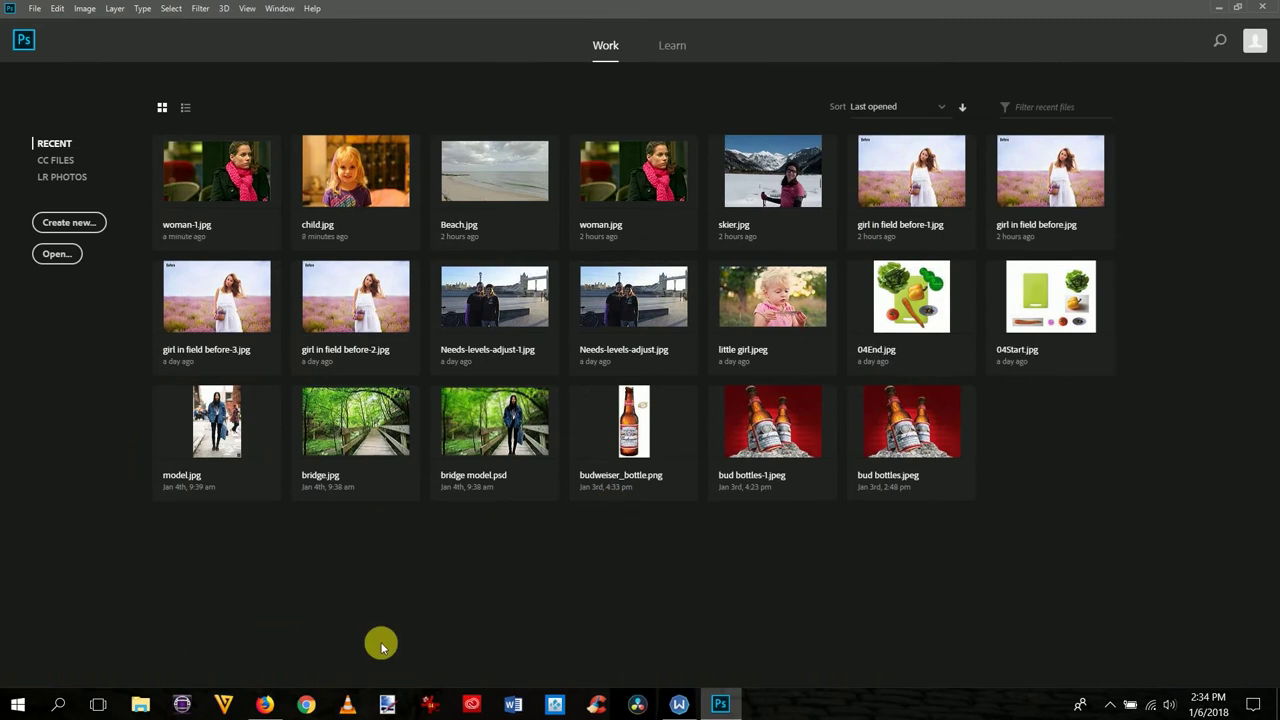
# Step: Switch to OneDrive in Firefox, deselect woman.jpg, and download Beach.jpg to open in Adobe Photoshop CC 2018
pyautogui.click(264, 704)
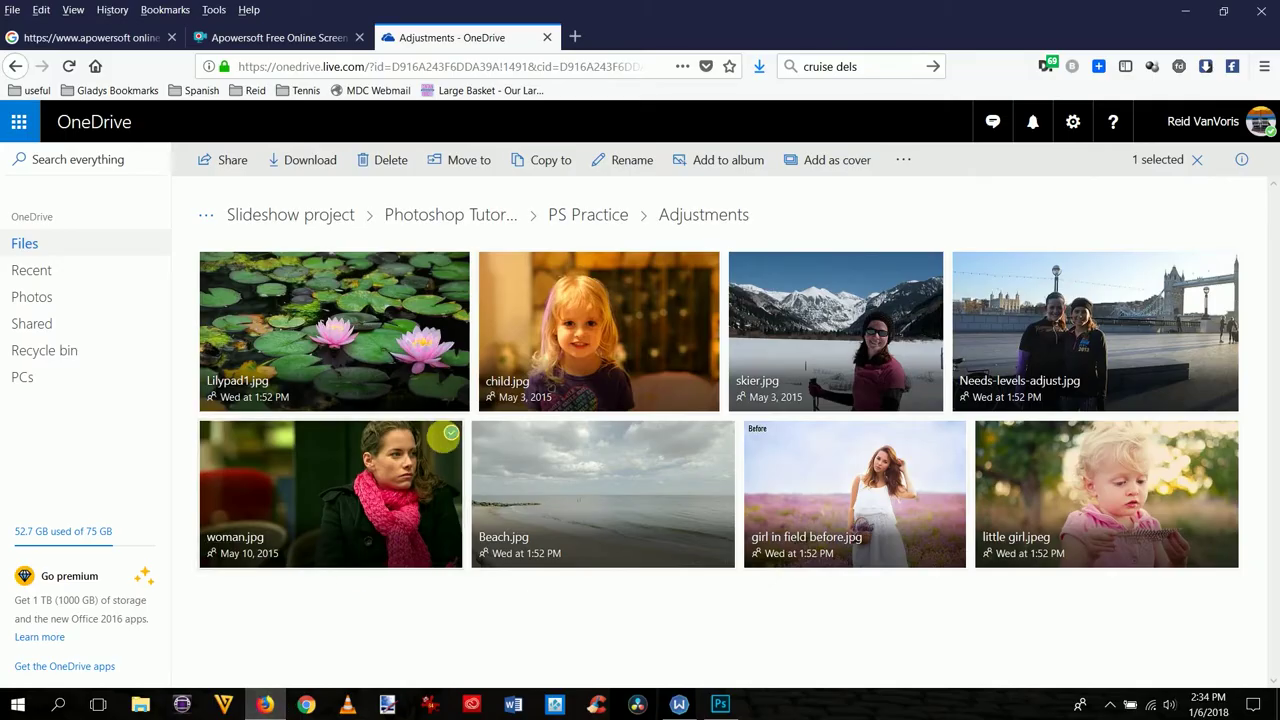
pyautogui.click(451, 434)
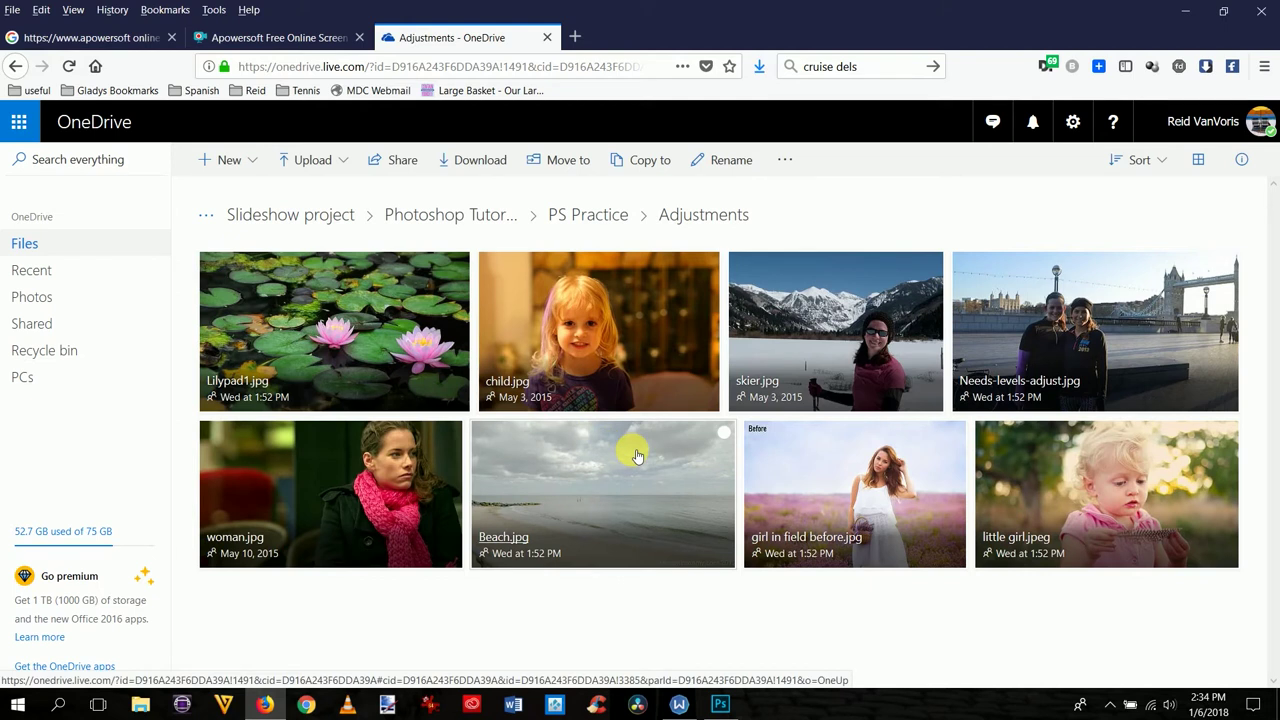
pyautogui.click(724, 436)
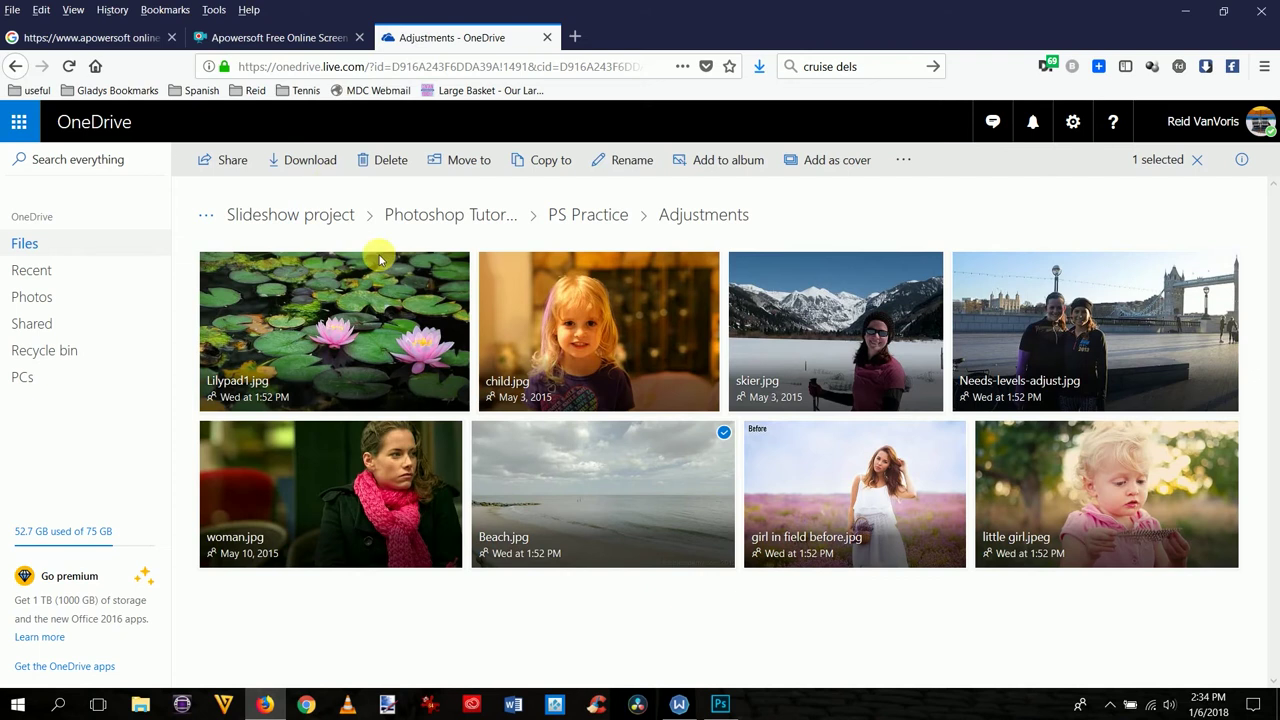
pyautogui.click(308, 163)
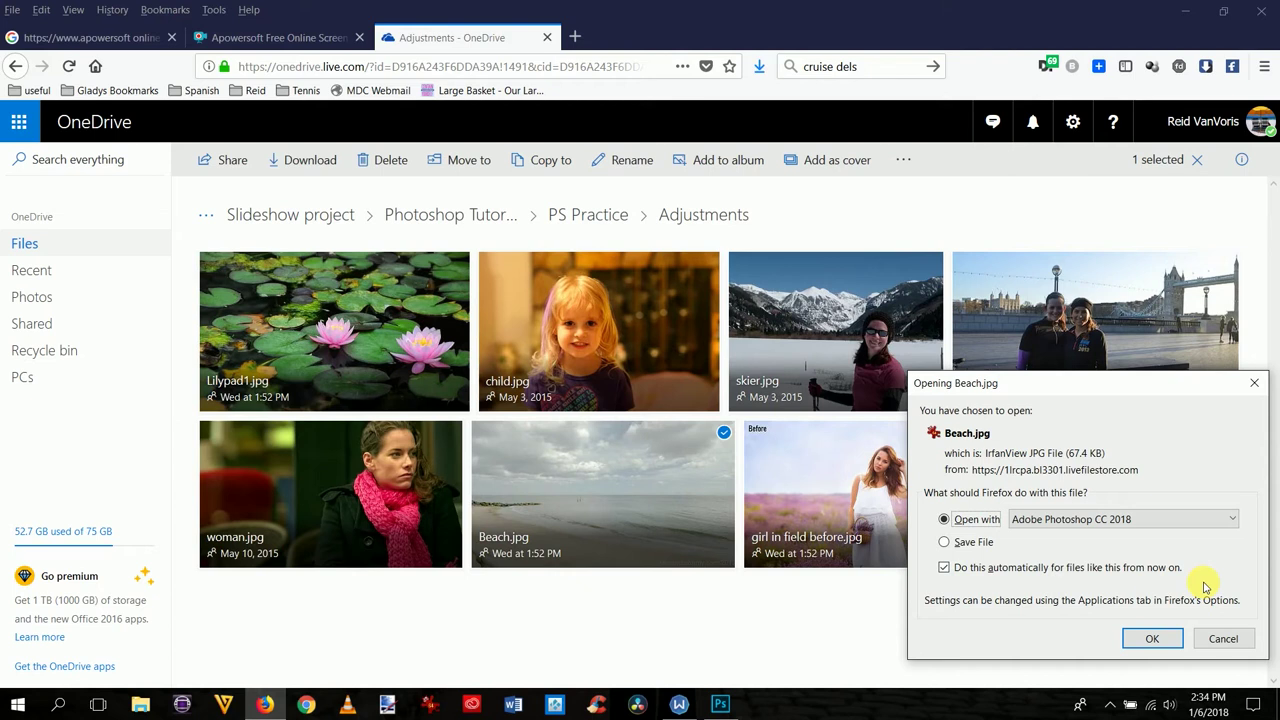
pyautogui.click(1157, 637)
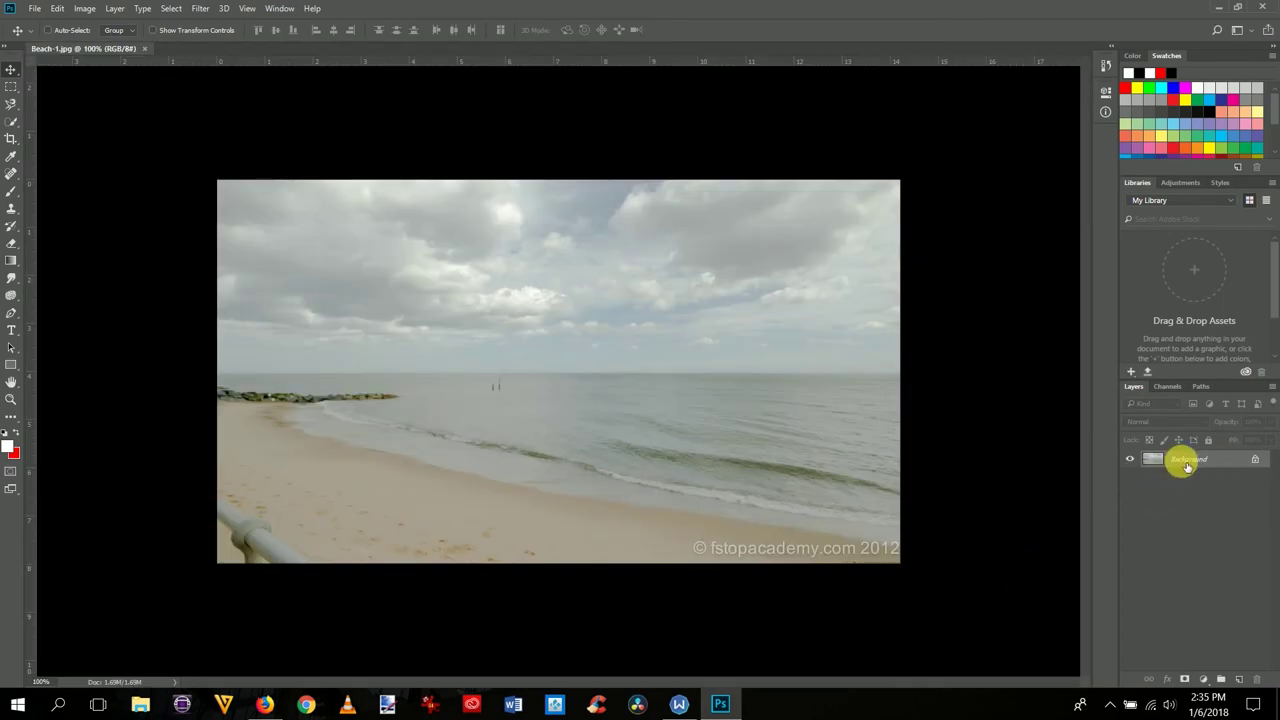
# Step: Duplicate the Background layer of the beach photo as Background copy
pyautogui.rightClick(1185, 464)
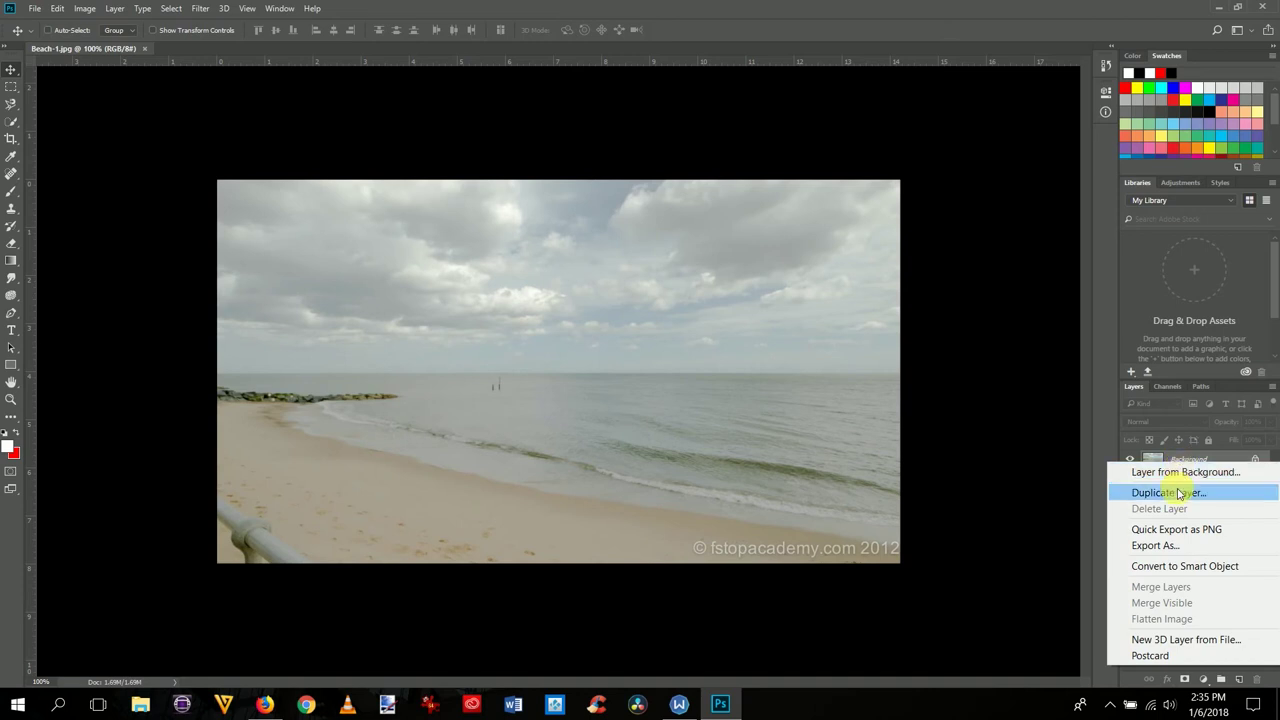
pyautogui.click(1180, 493)
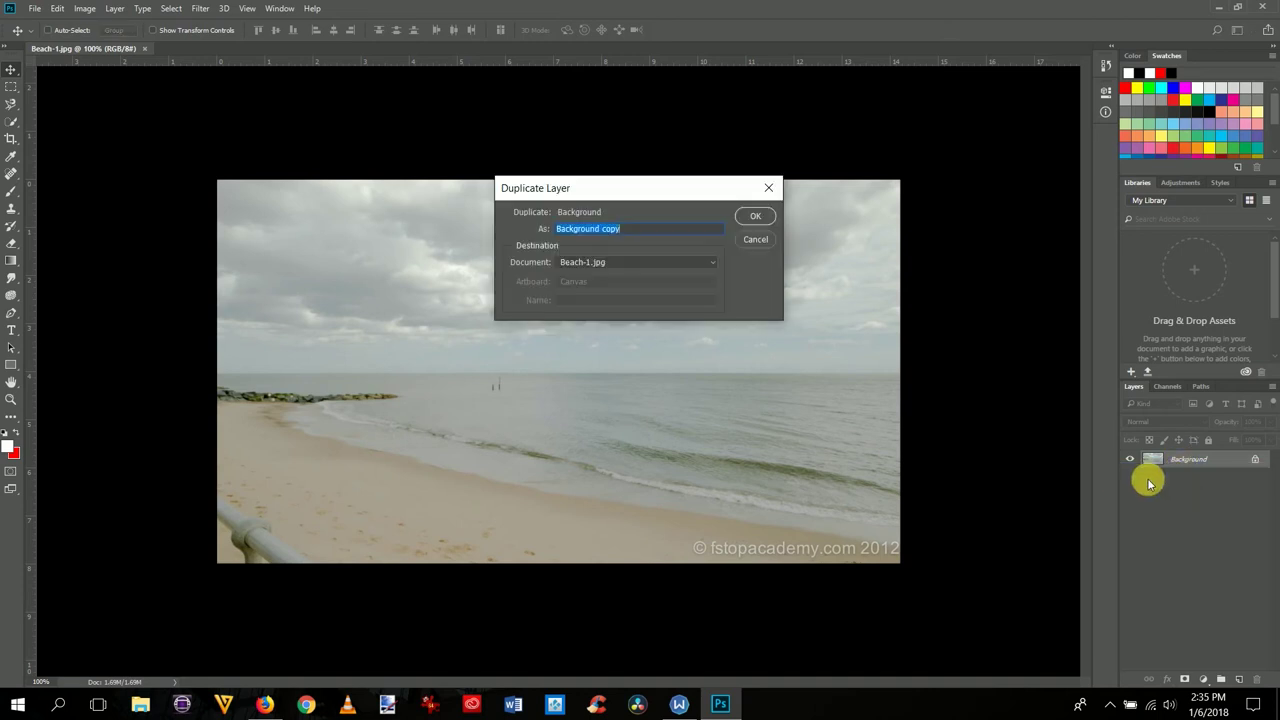
pyautogui.click(758, 216)
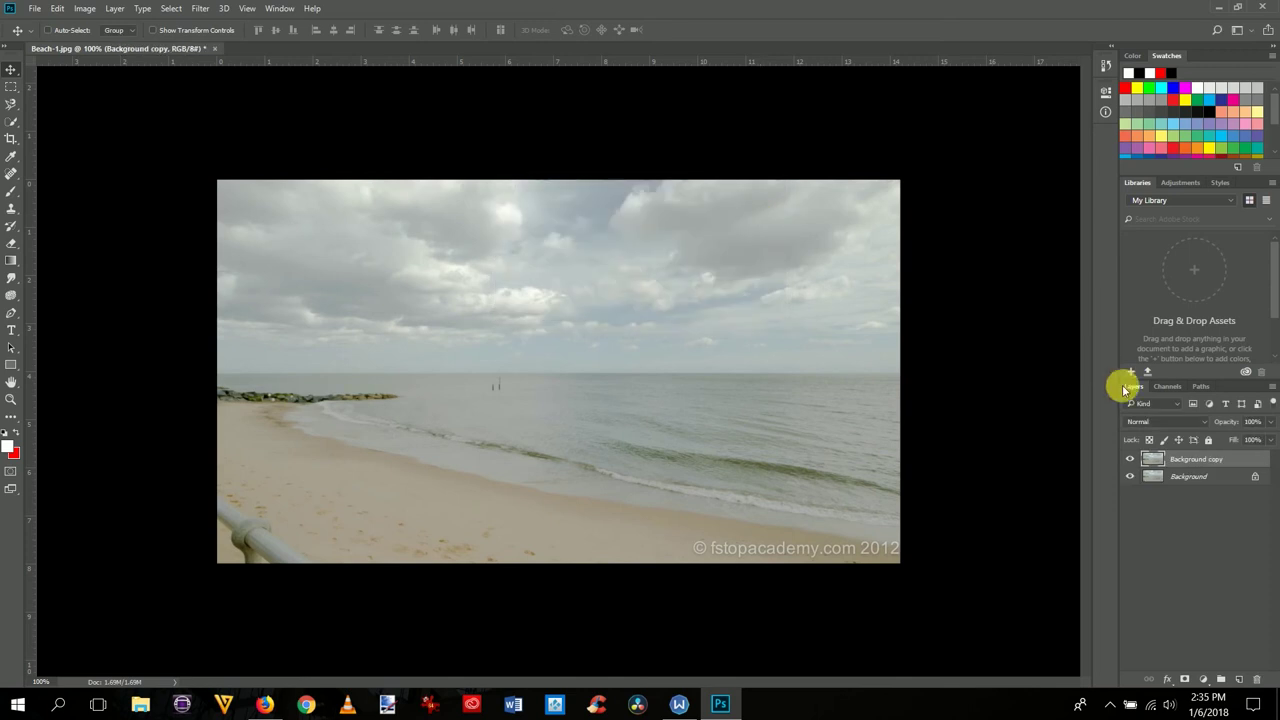
# Step: Convert the Background copy layer of the beach photo to a smart object and open it in the Camera Raw Filter
pyautogui.rightClick(1176, 462)
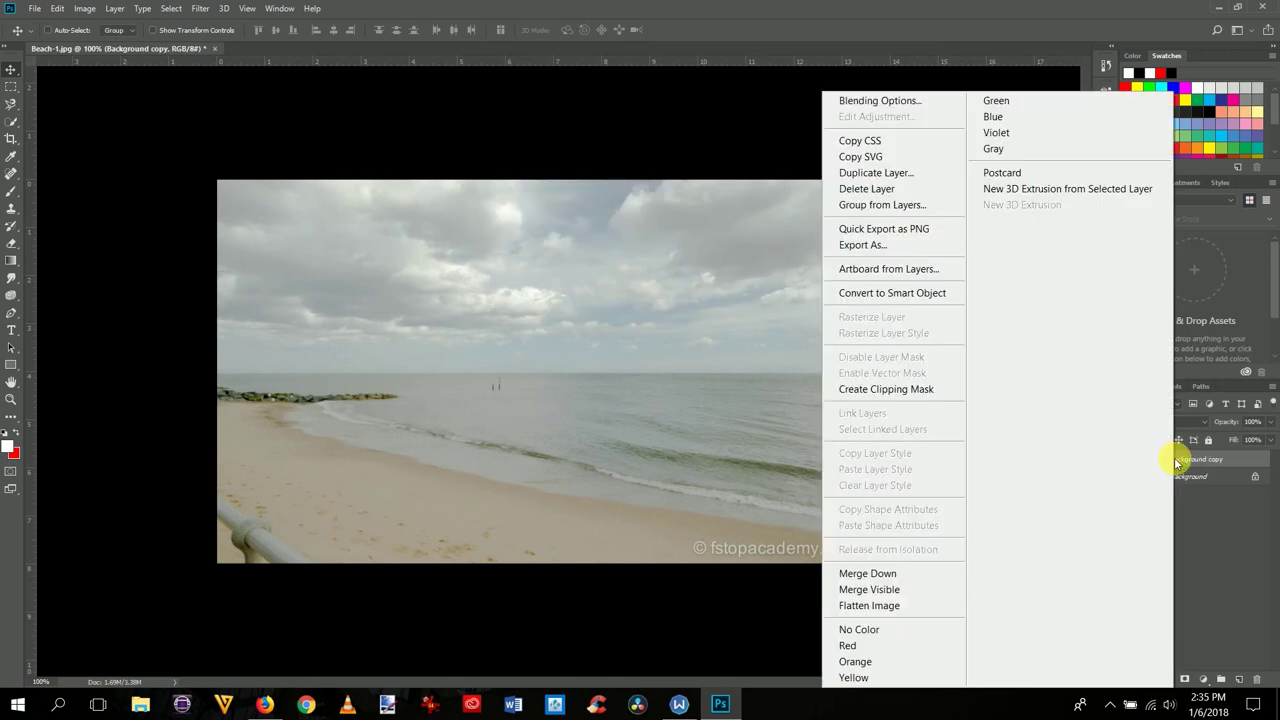
pyautogui.click(940, 296)
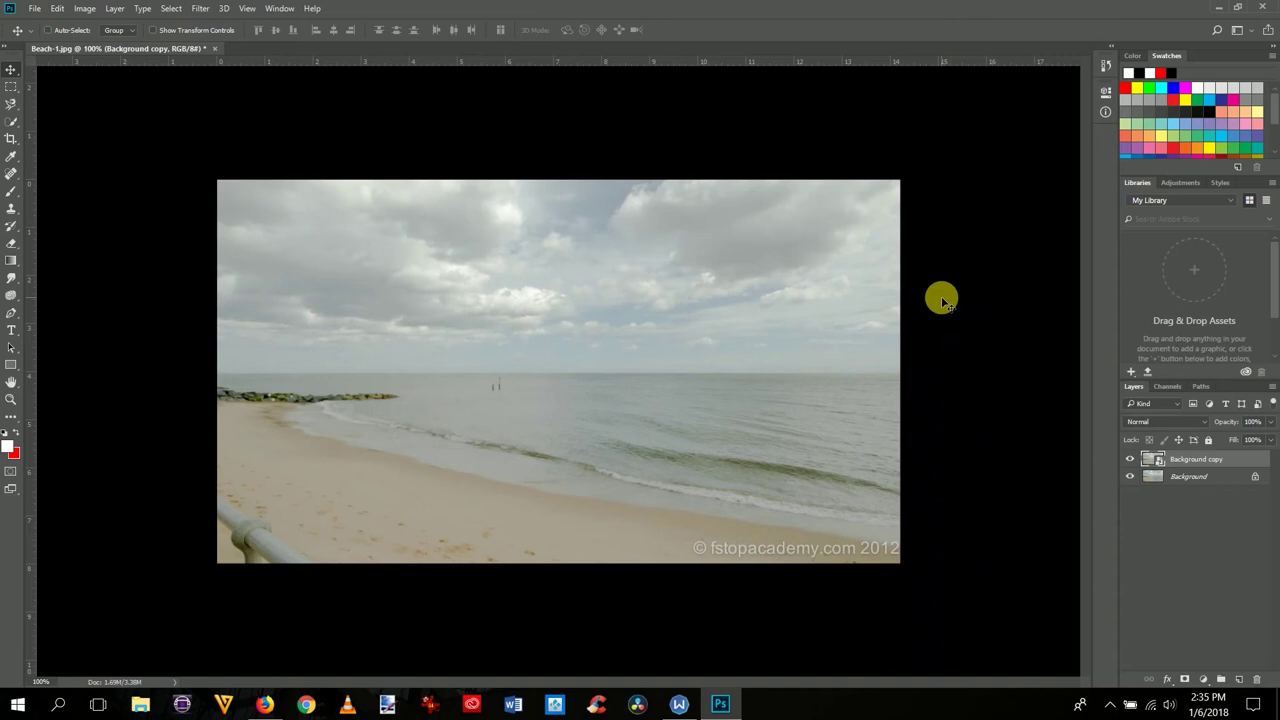
pyautogui.click(200, 12)
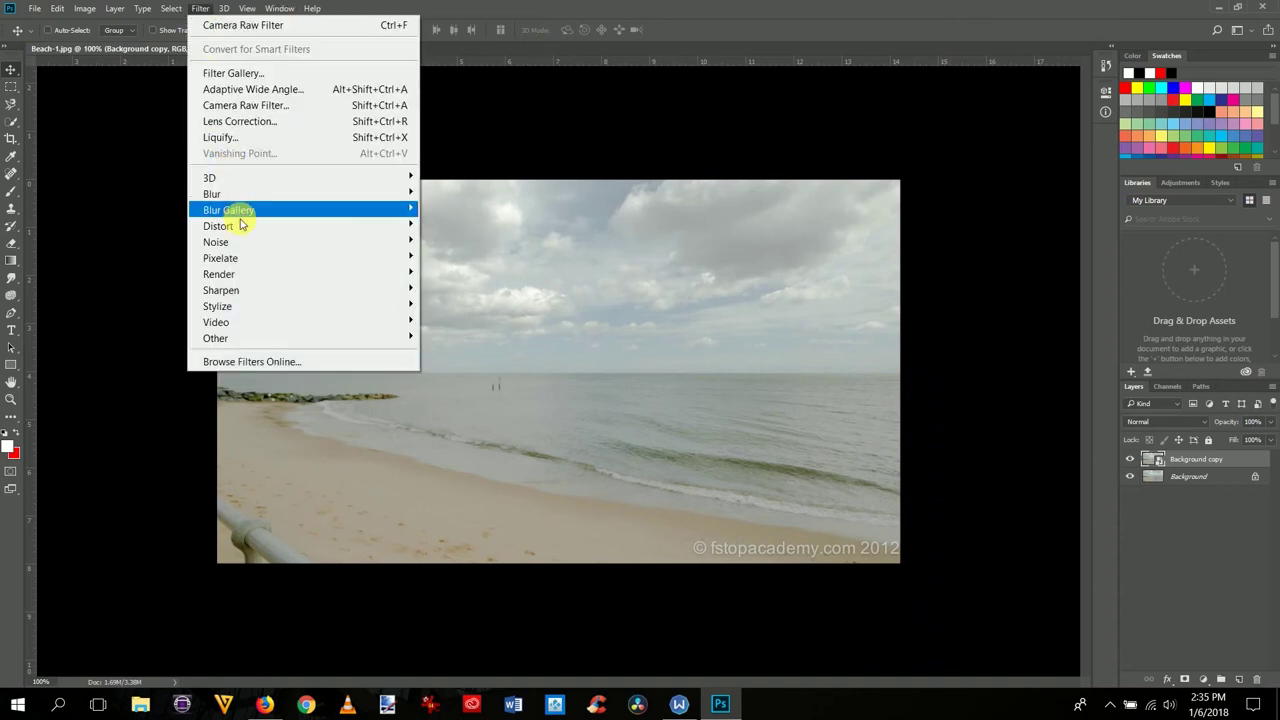
pyautogui.moveTo(240, 225)
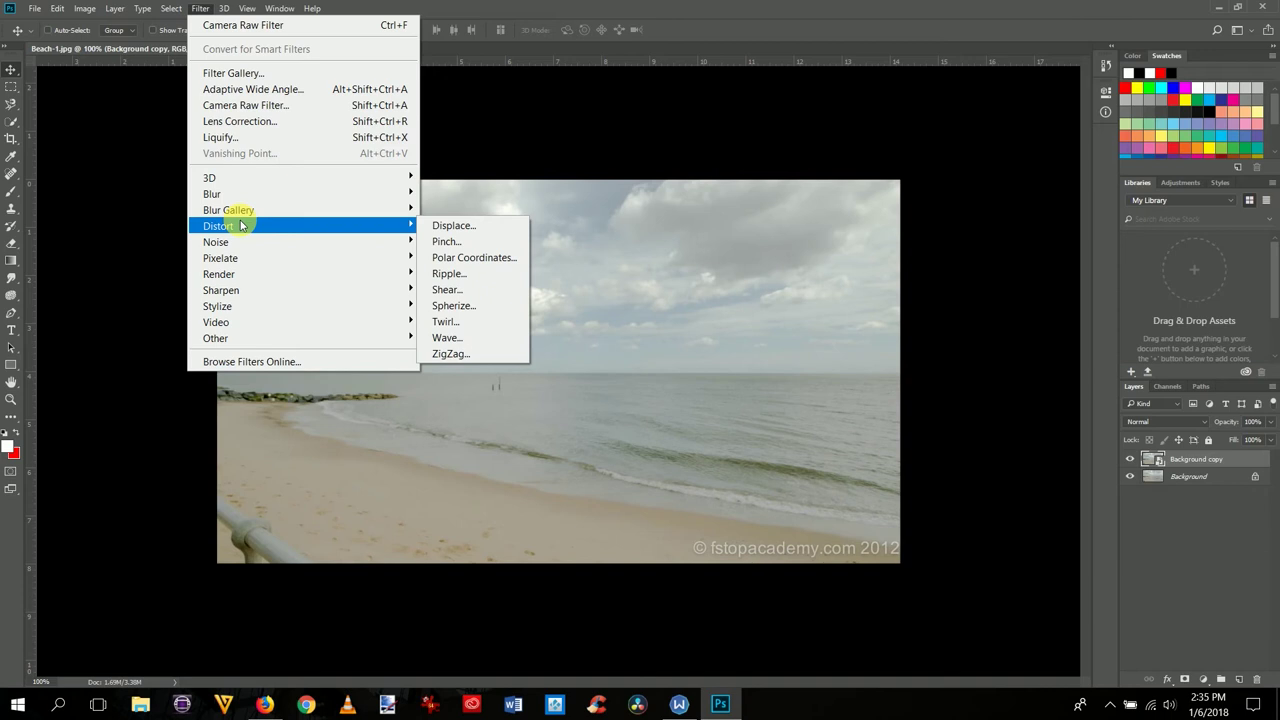
pyautogui.click(250, 105)
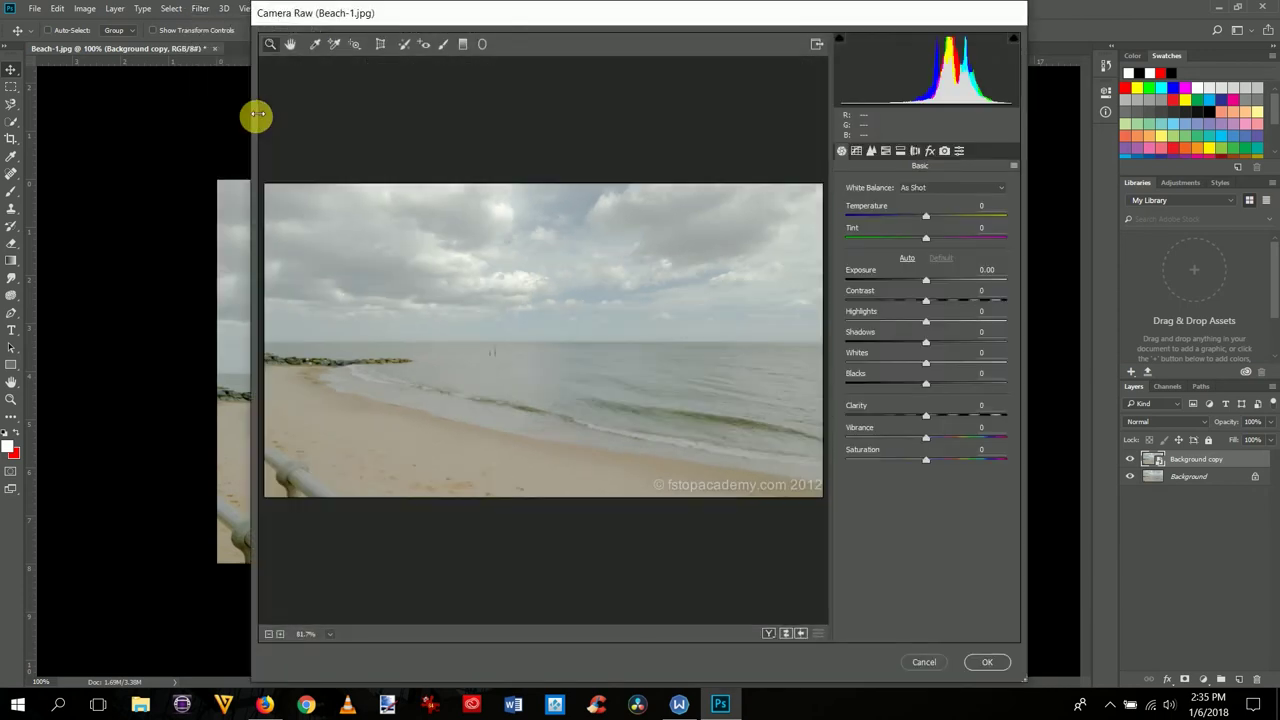
# Step: Apply the automatic tone adjustments, set Exposure back to 0.00, and set White Balance to Auto
pyautogui.click(912, 262)
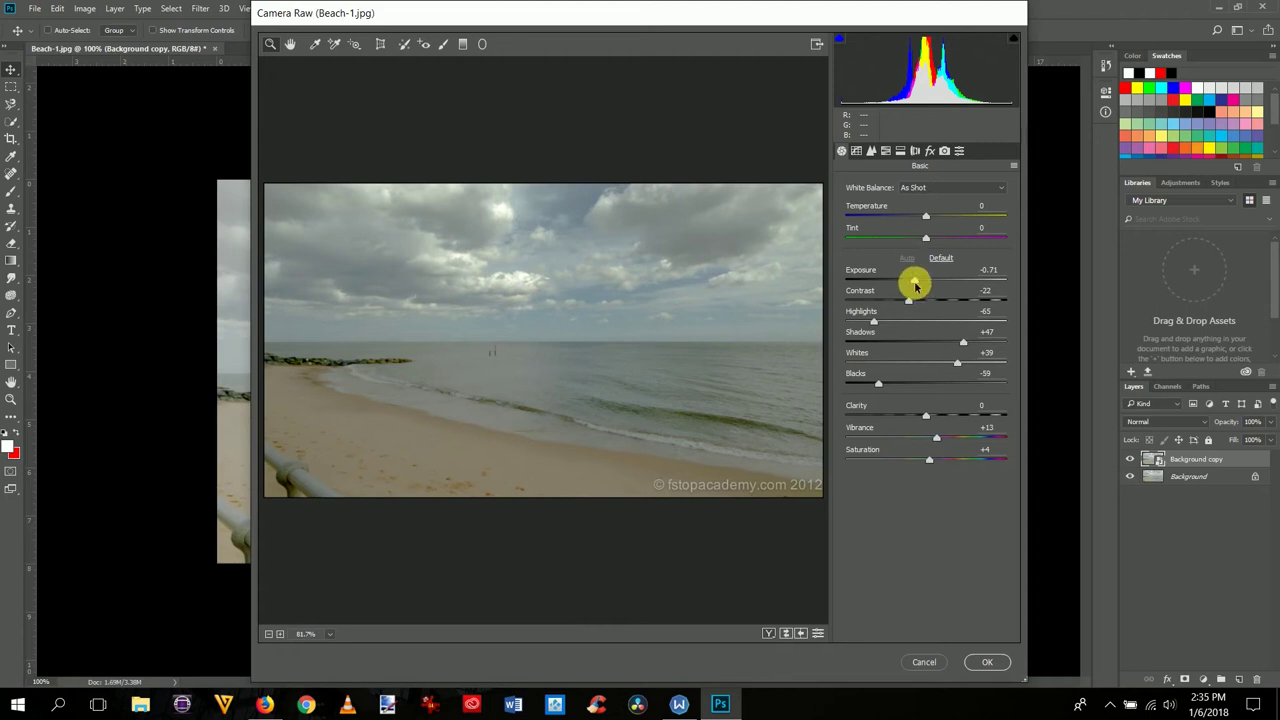
pyautogui.click(914, 285)
pyautogui.moveTo(914, 285); pyautogui.dragTo(926, 289)
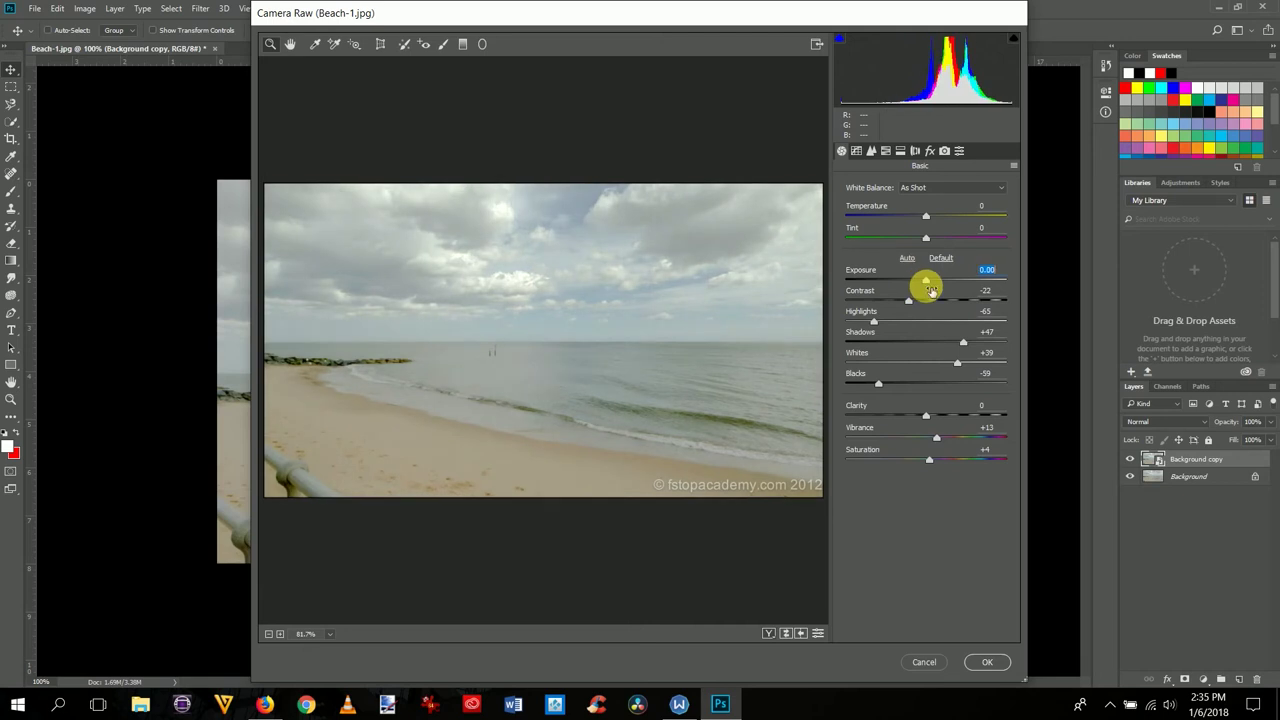
pyautogui.click(1002, 190)
pyautogui.click(1002, 190)
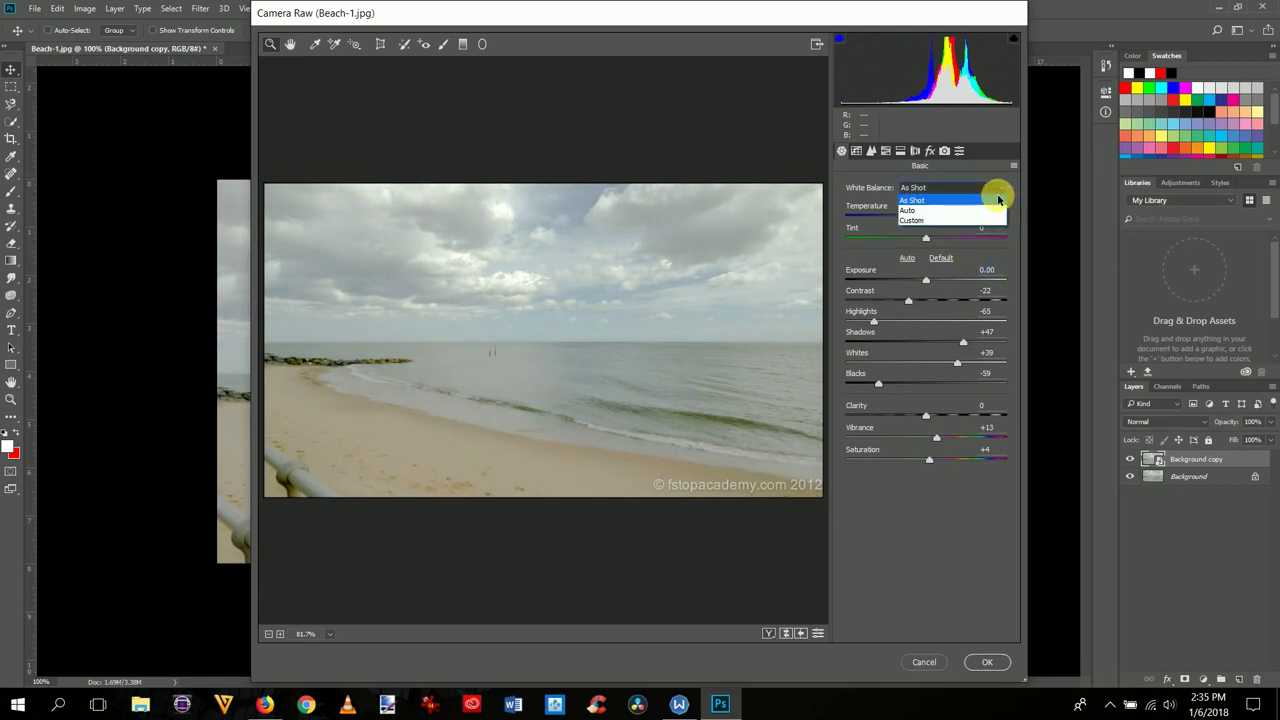
pyautogui.click(992, 208)
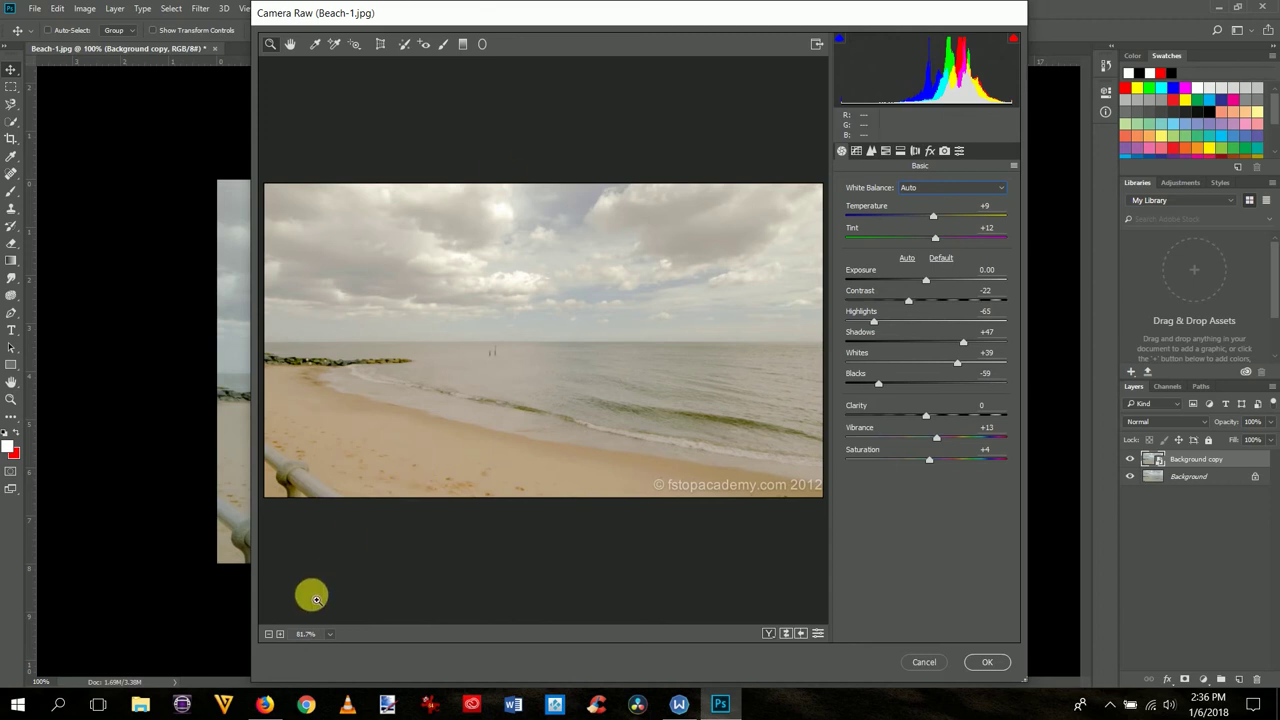
# Step: Add a graduated filter from above the sky down to the sand, tilt it along the shoreline, and apply the Camera Raw edits
pyautogui.click(269, 635)
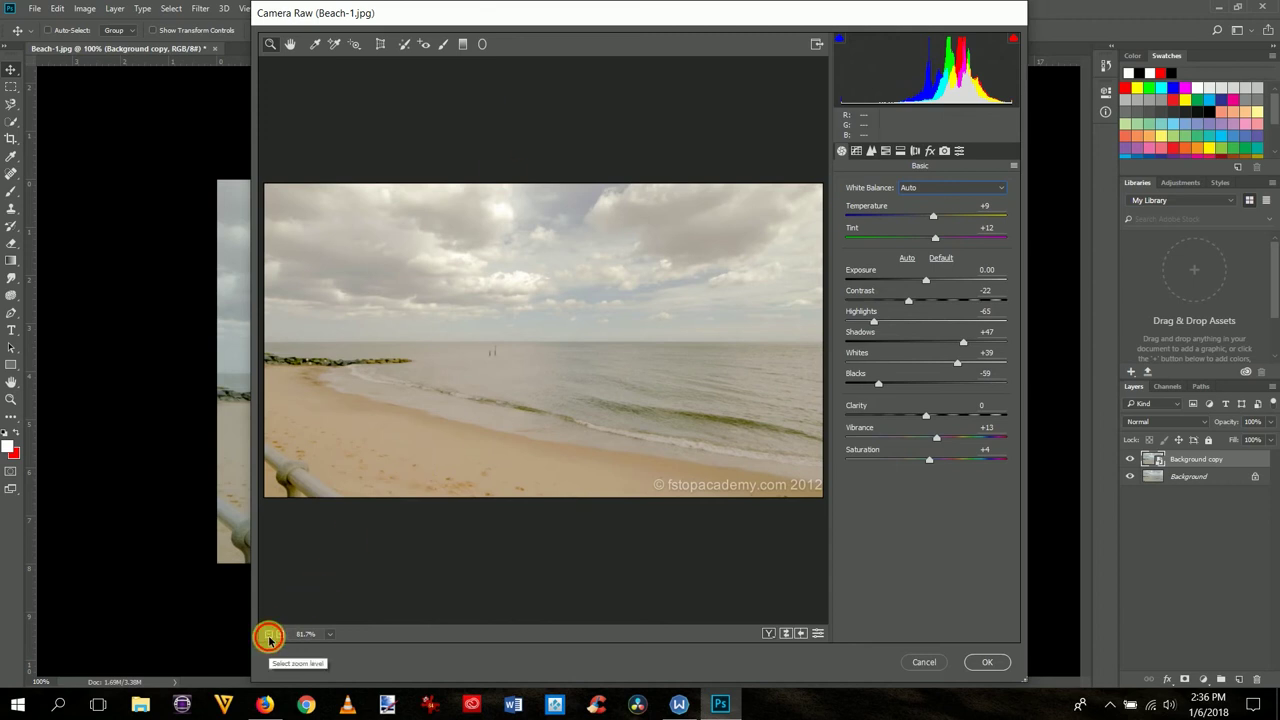
pyautogui.click(269, 635)
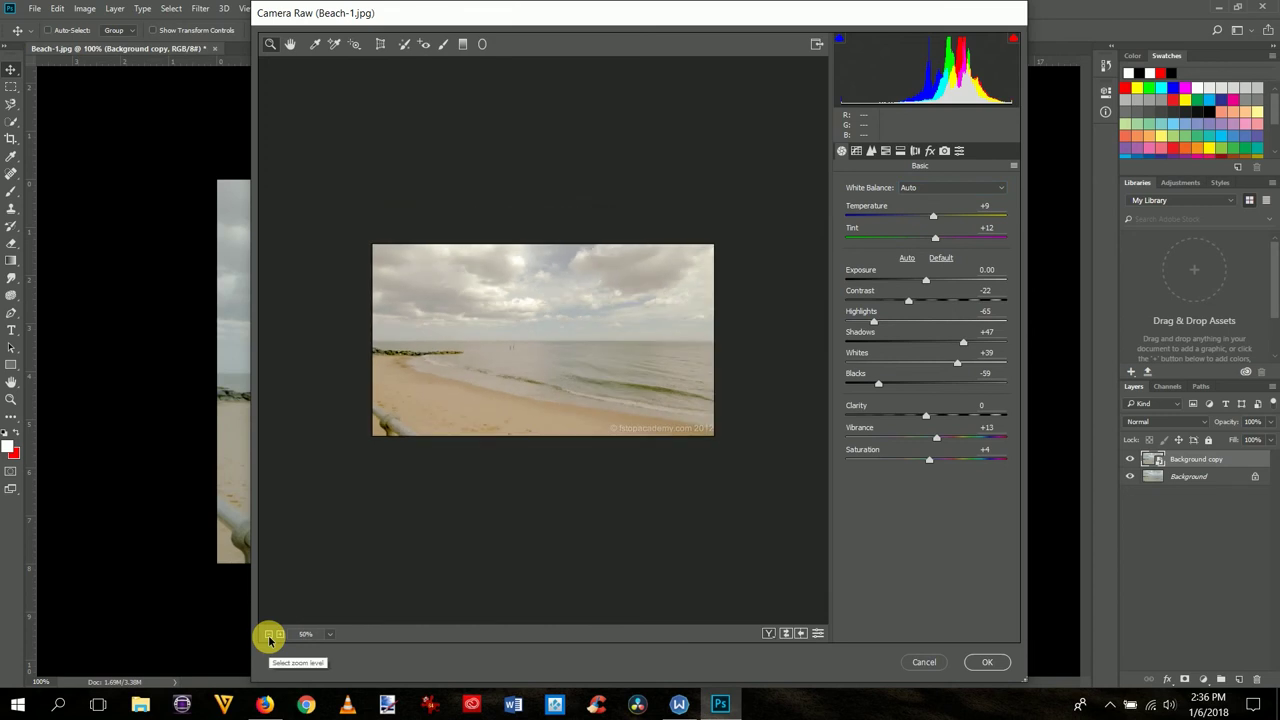
pyautogui.click(462, 45)
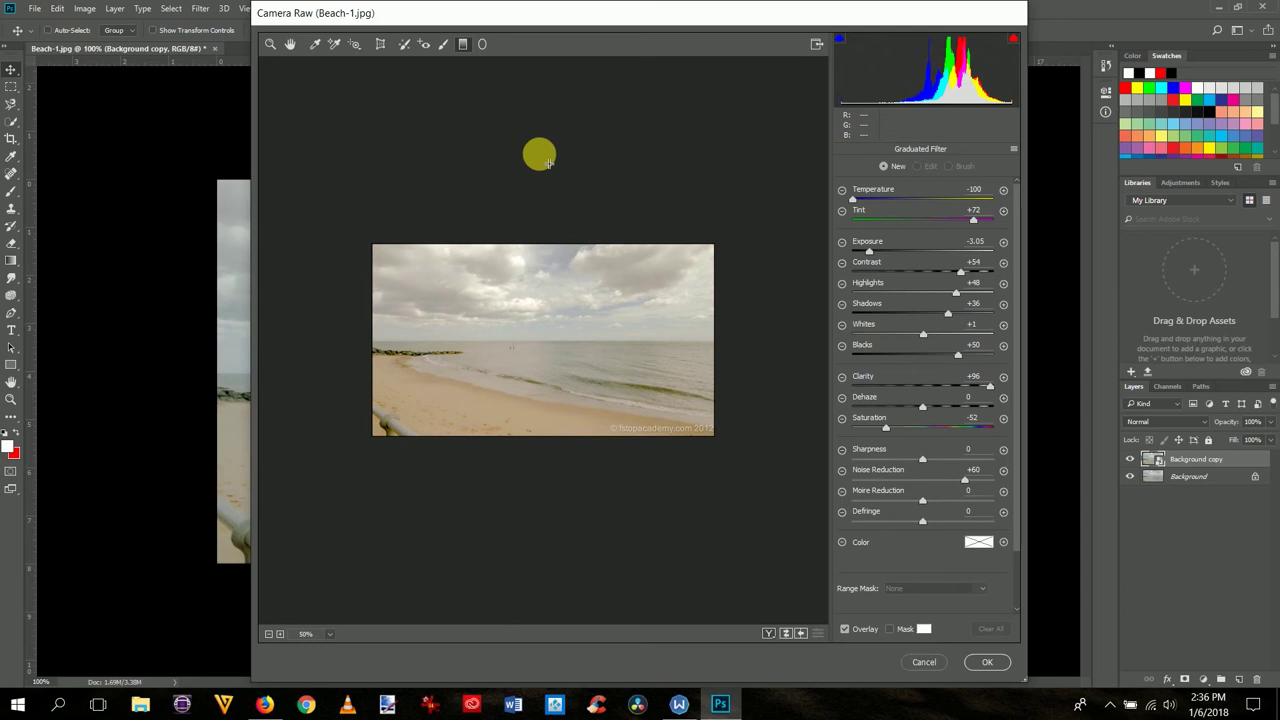
pyautogui.moveTo(543, 158); pyautogui.dragTo(552, 410)
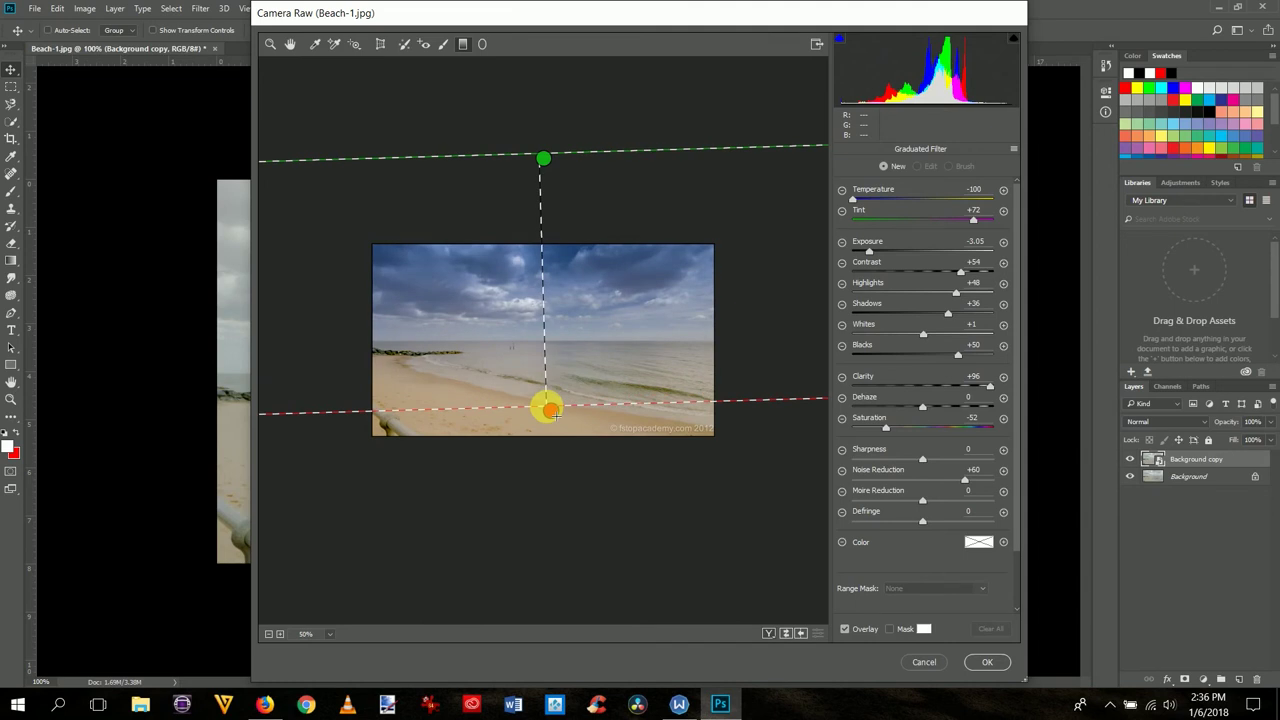
pyautogui.moveTo(556, 415); pyautogui.dragTo(499, 394)
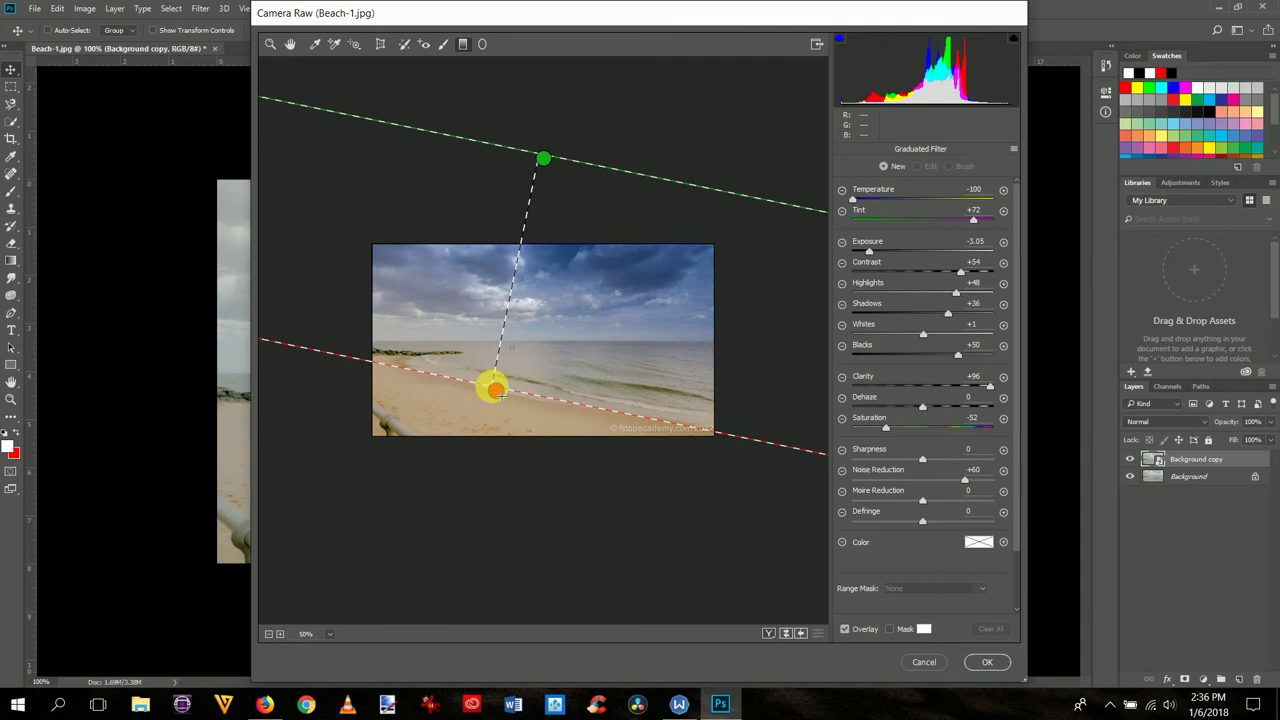
pyautogui.moveTo(497, 391); pyautogui.dragTo(500, 393)
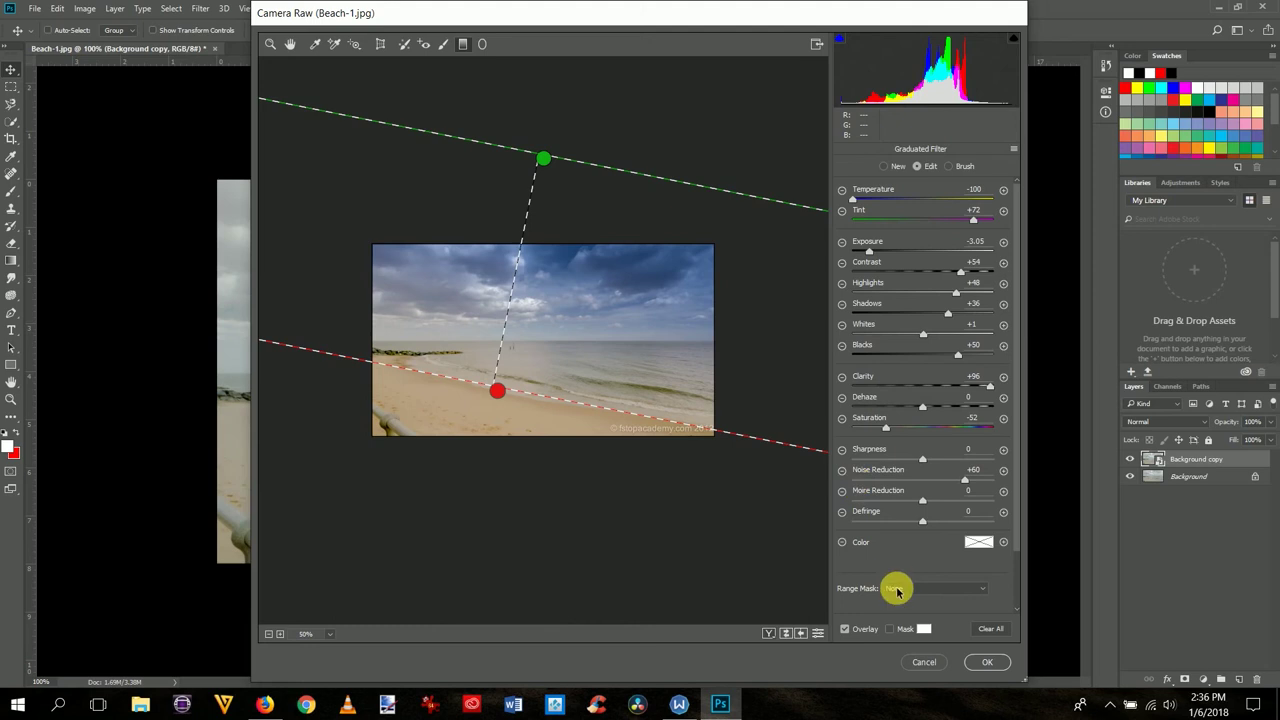
pyautogui.click(978, 662)
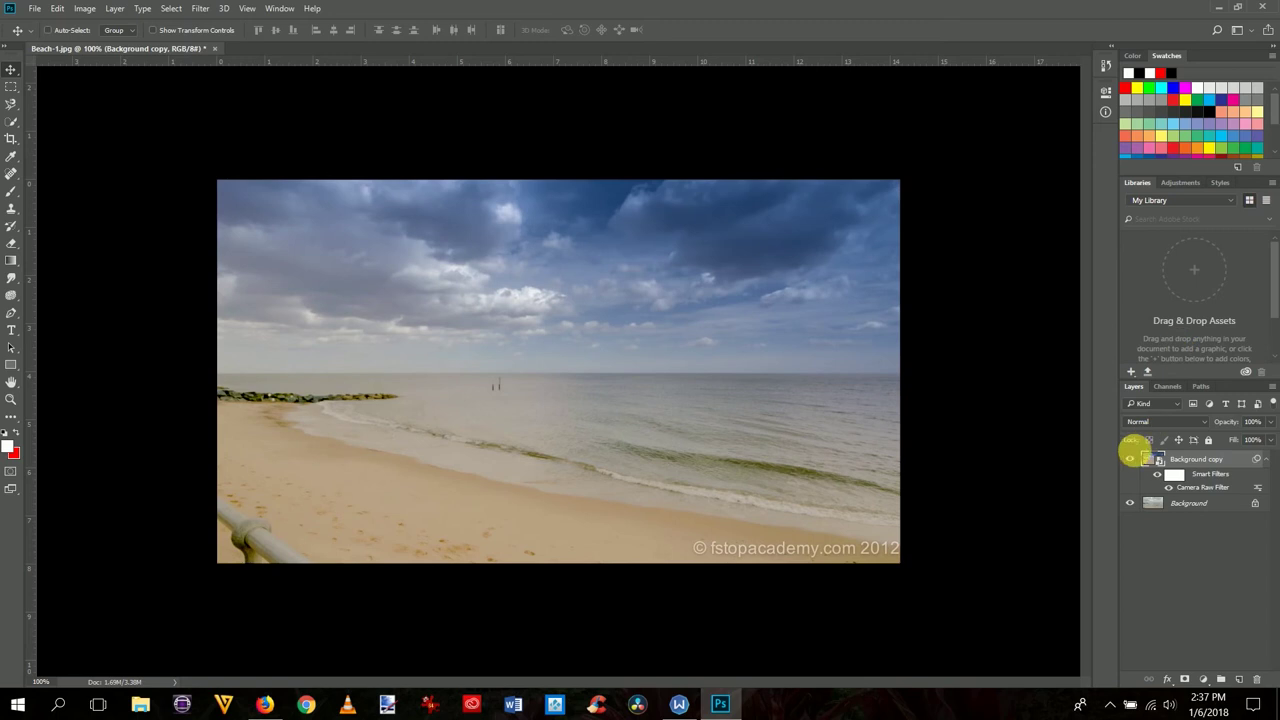
# Step: Toggle the visibility of the Background copy layer to compare the corrected beach photo with the original
pyautogui.click(1131, 460)
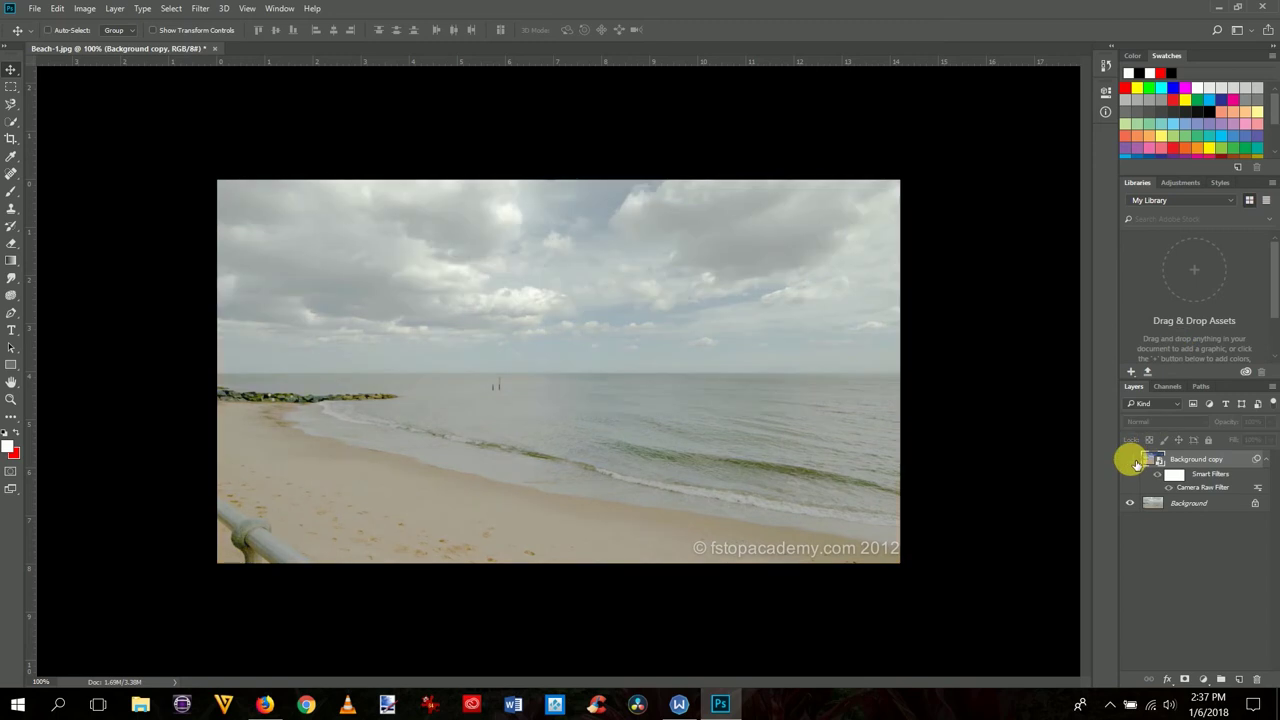
pyautogui.click(1134, 461)
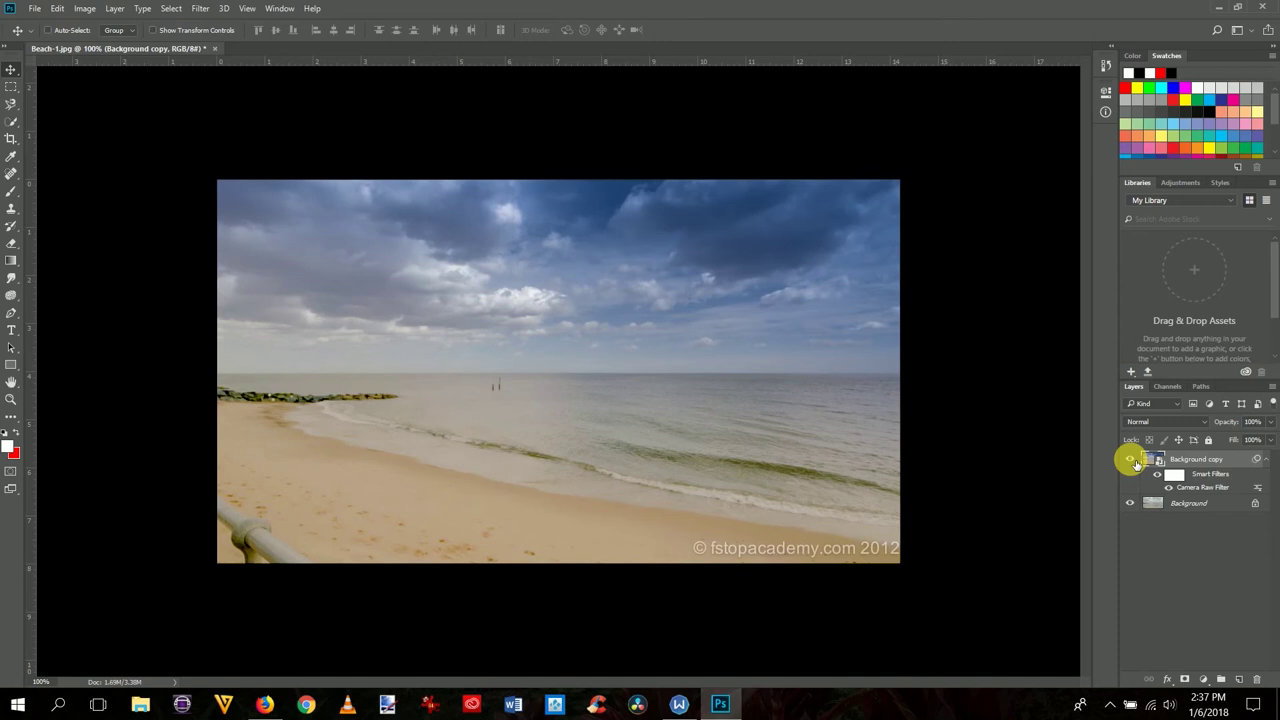
pyautogui.click(1131, 460)
pyautogui.click(1131, 460)
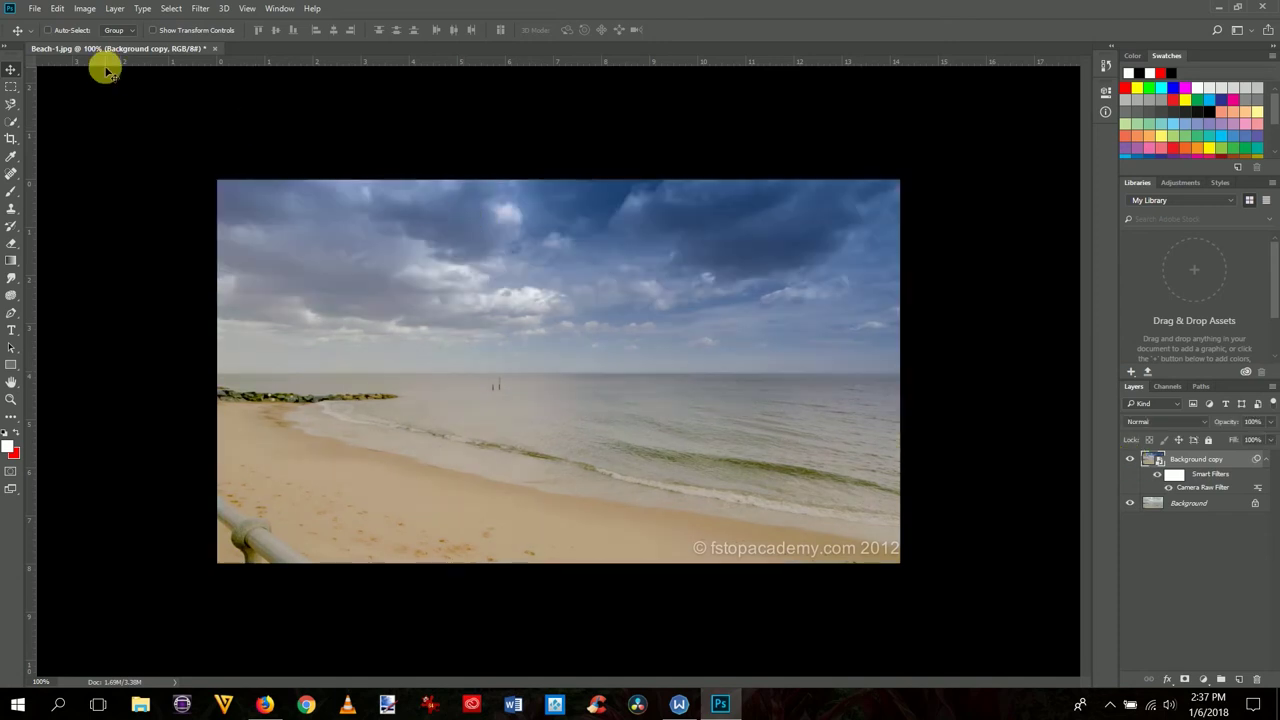
# Step: Start a quick PNG export of the corrected beach photo as Beach-1.png and cancel the save
pyautogui.click(34, 9)
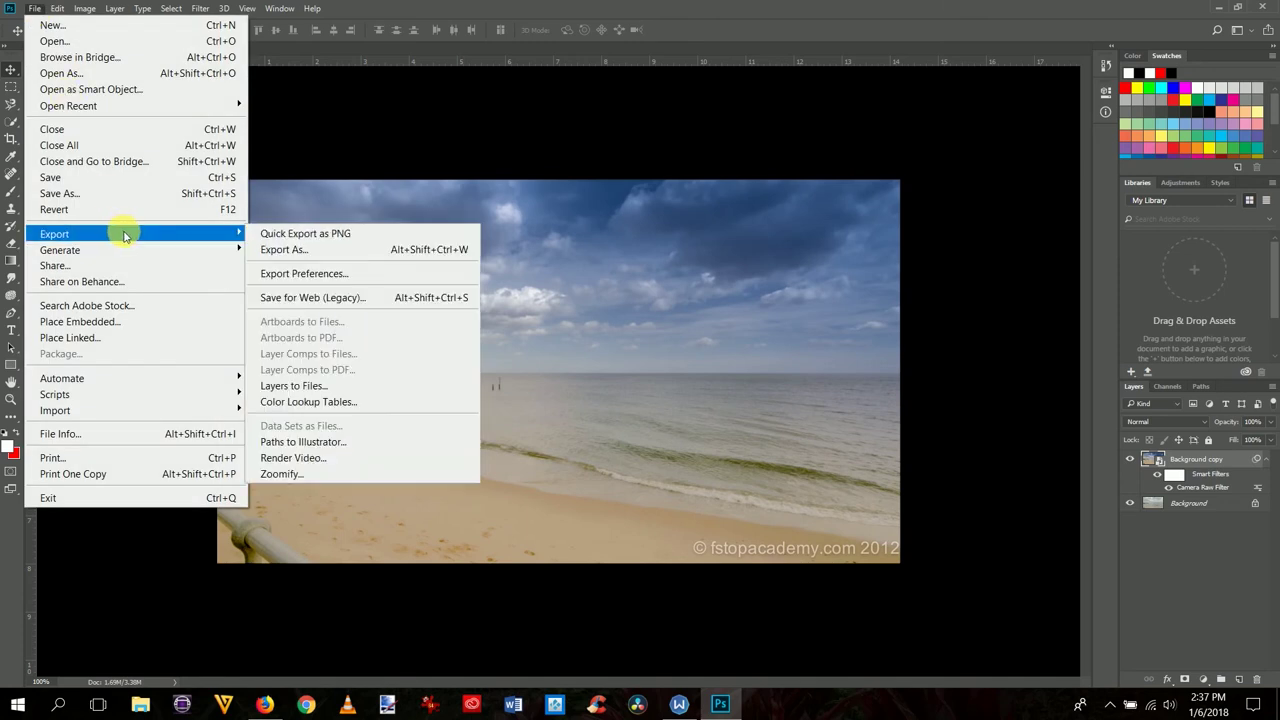
pyautogui.moveTo(252, 233)
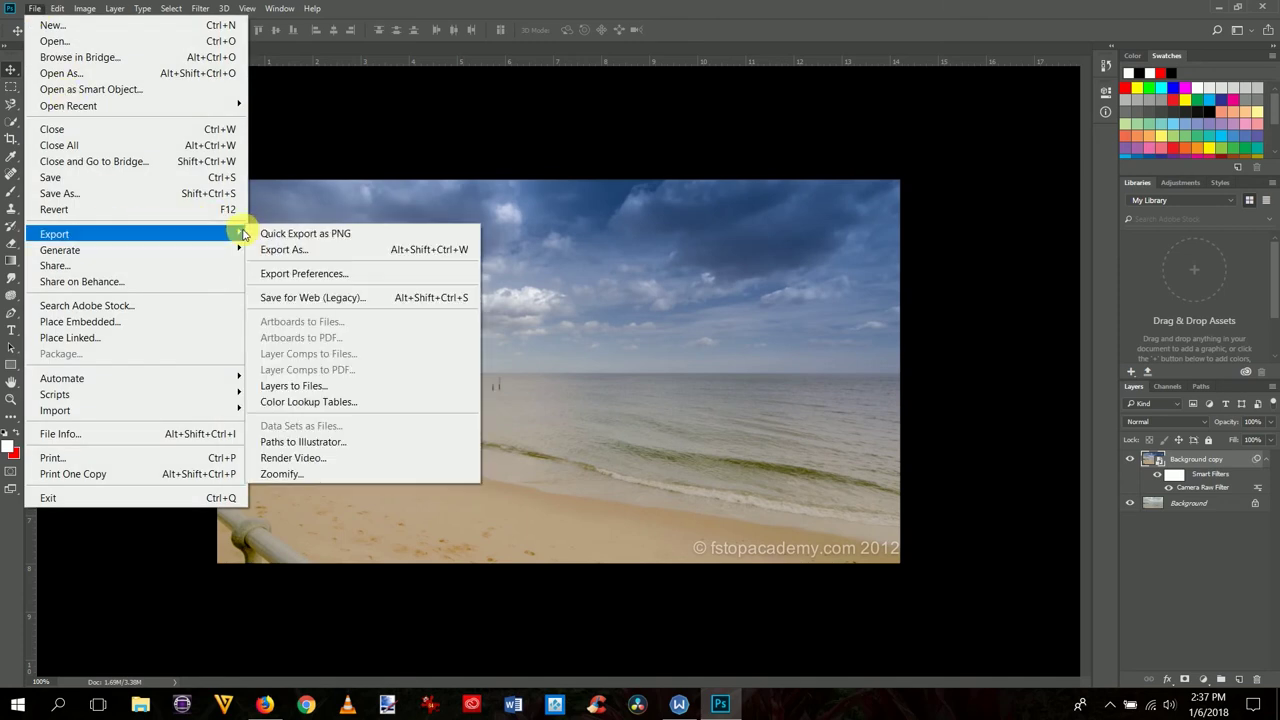
pyautogui.click(255, 233)
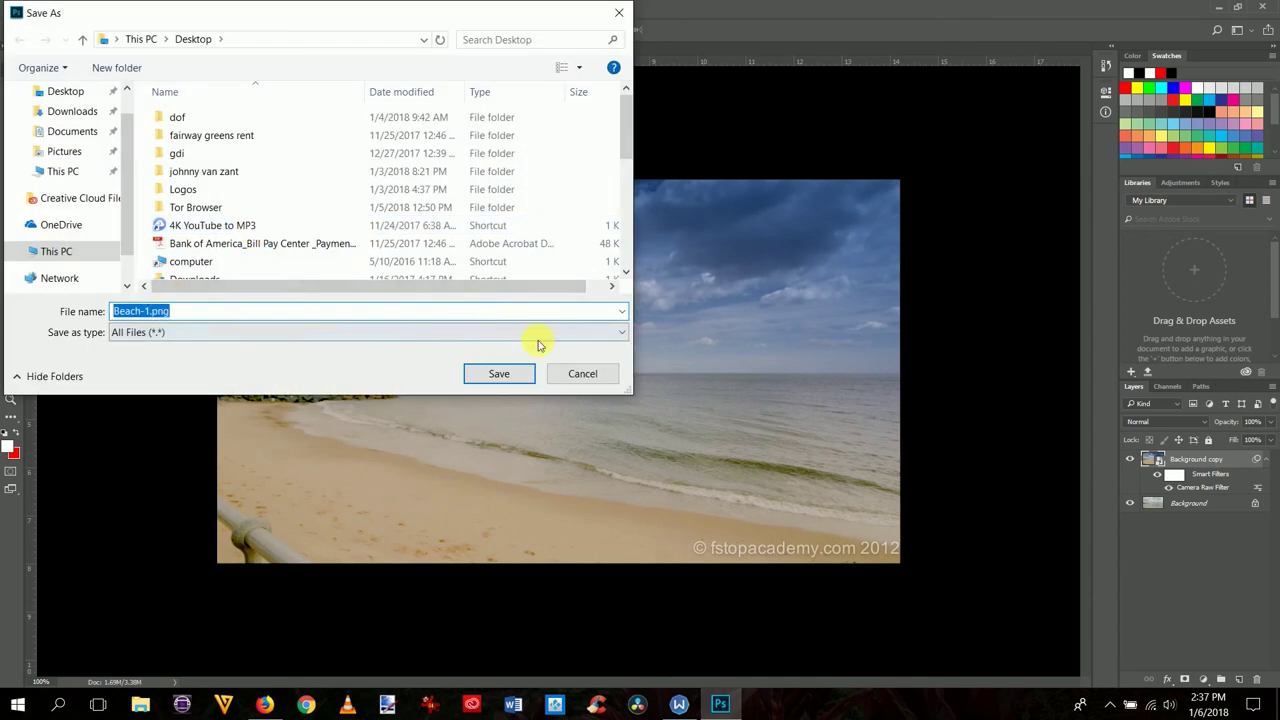
pyautogui.click(578, 376)
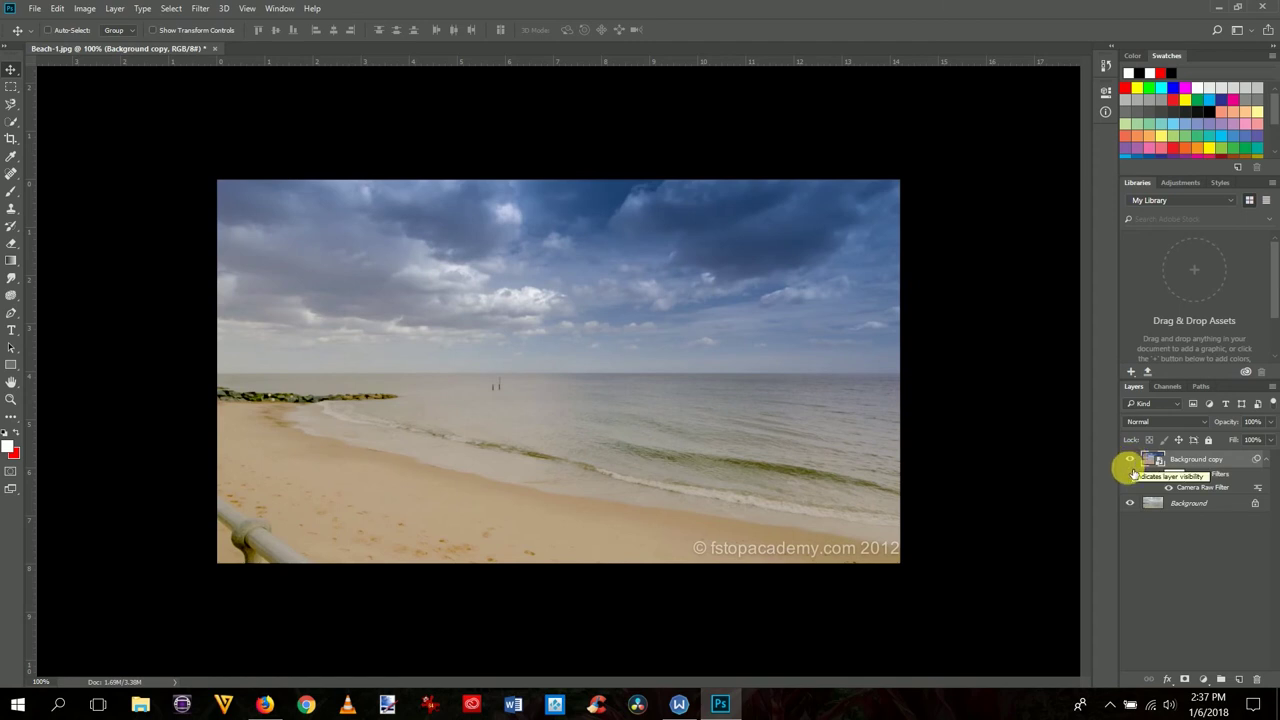
# Step: Hide the Background copy layer, start a quick PNG export of the original beach photo, and cancel the save
pyautogui.click(1131, 459)
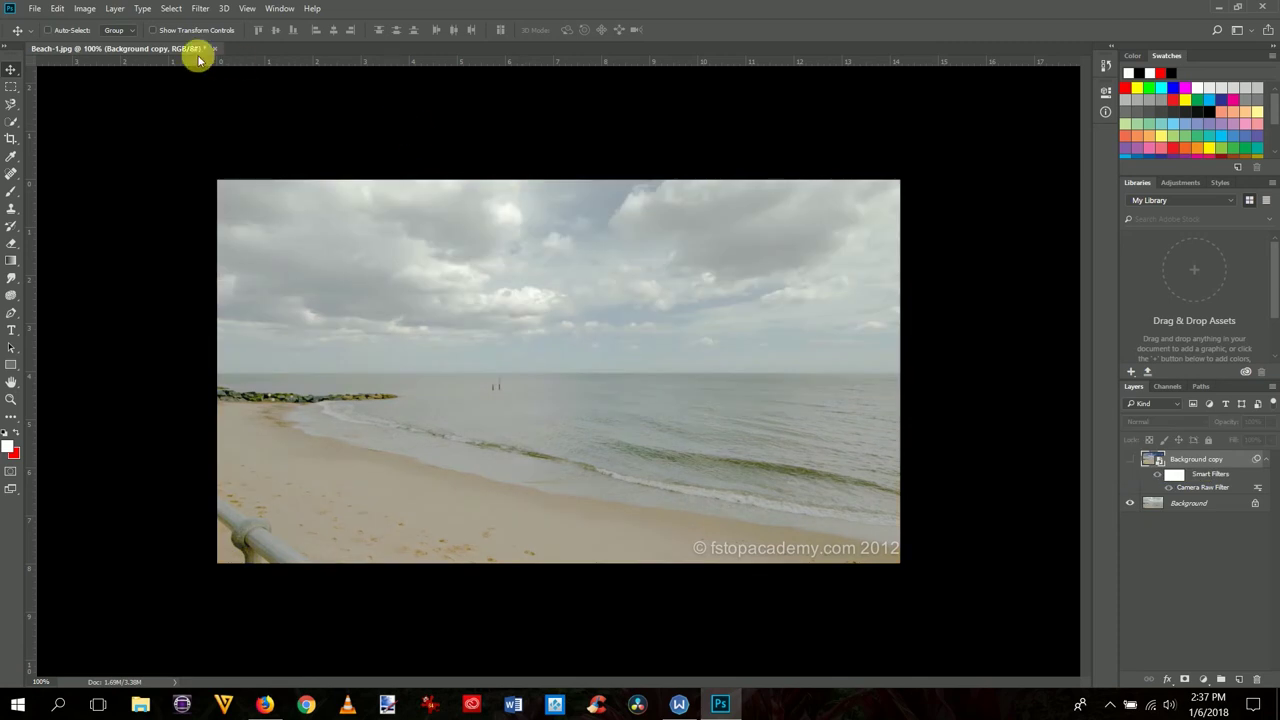
pyautogui.click(34, 8)
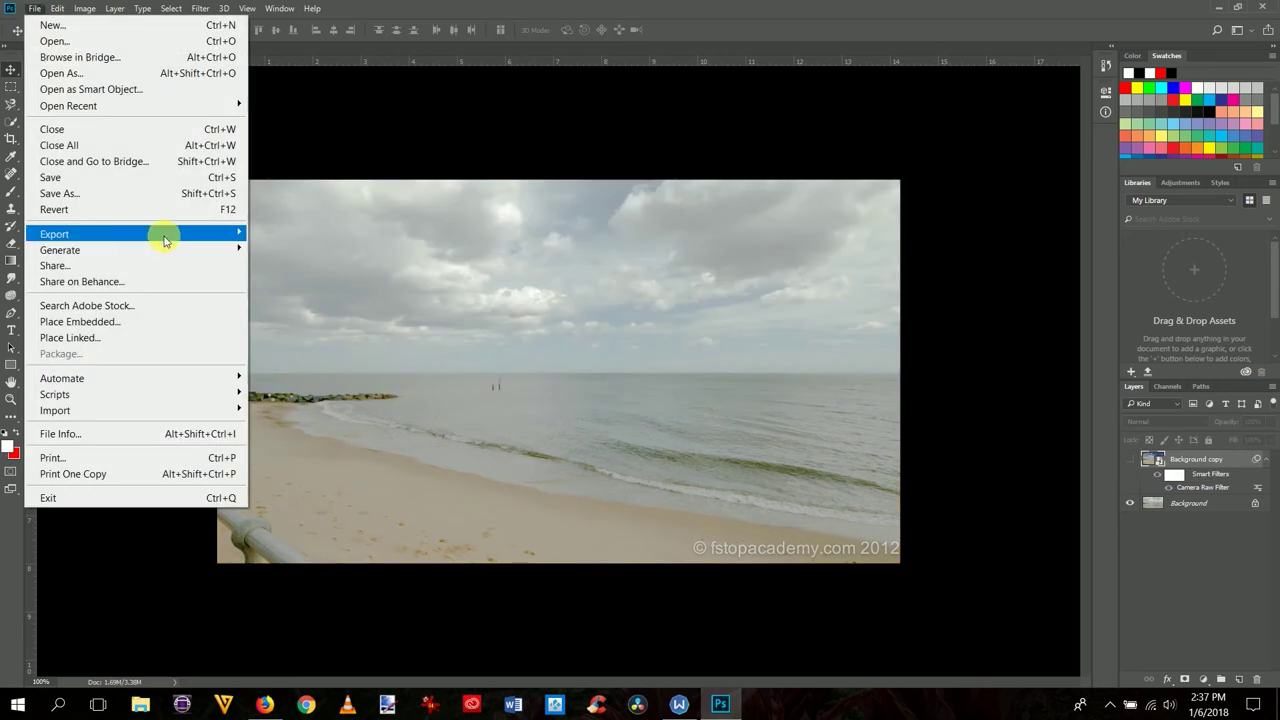
pyautogui.moveTo(163, 234)
pyautogui.click(267, 234)
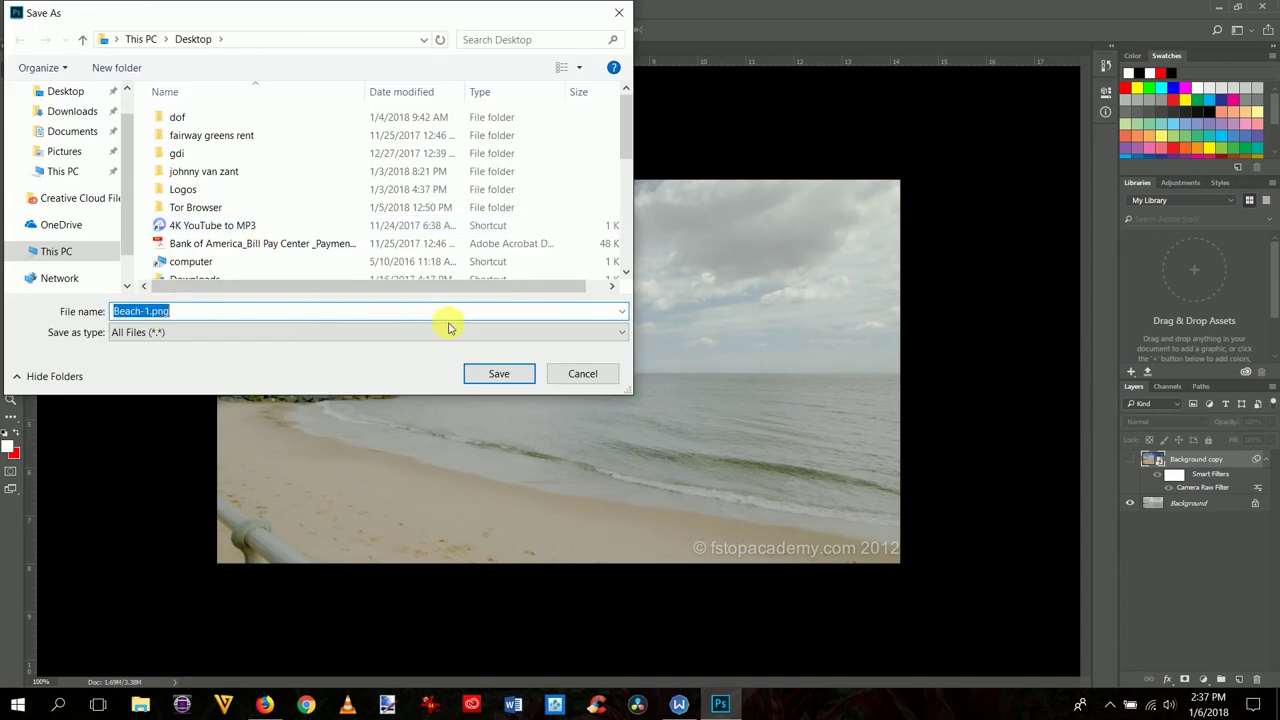
pyautogui.click(580, 374)
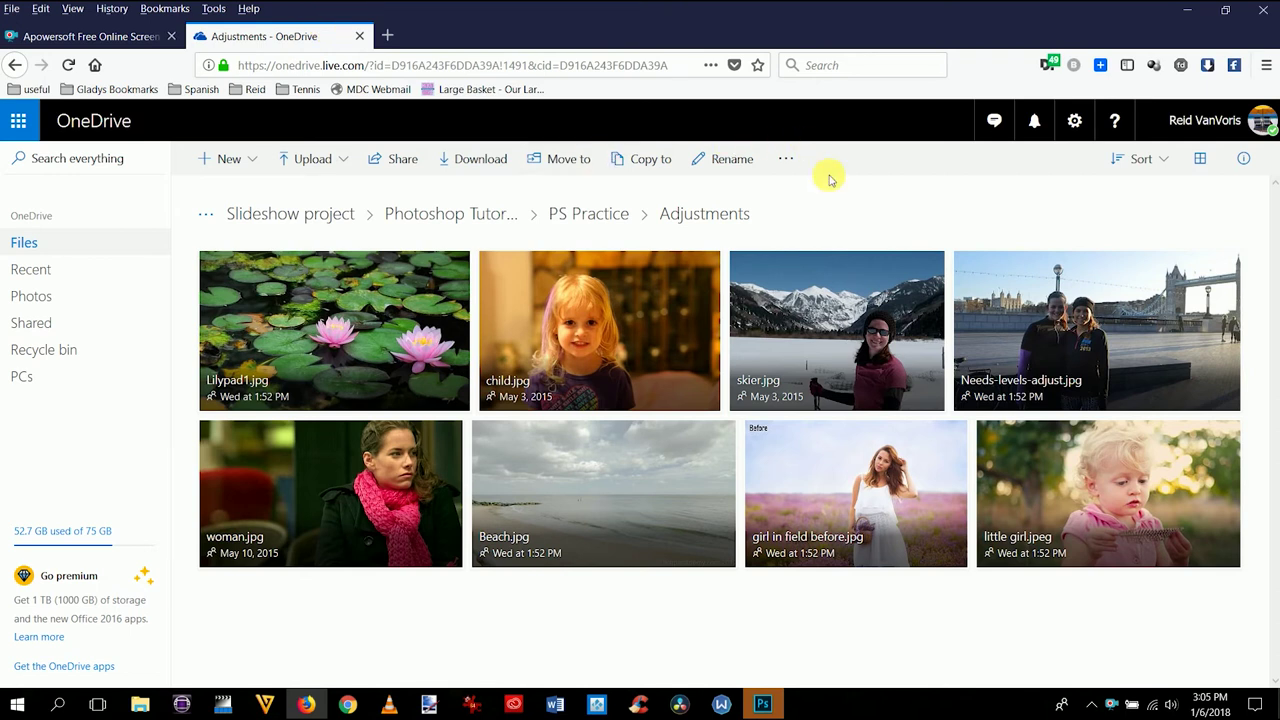
# Step: Preview skier.jpg in OneDrive in Firefox, and download it to open in Adobe Photoshop CC 2018
pyautogui.click(850, 270)
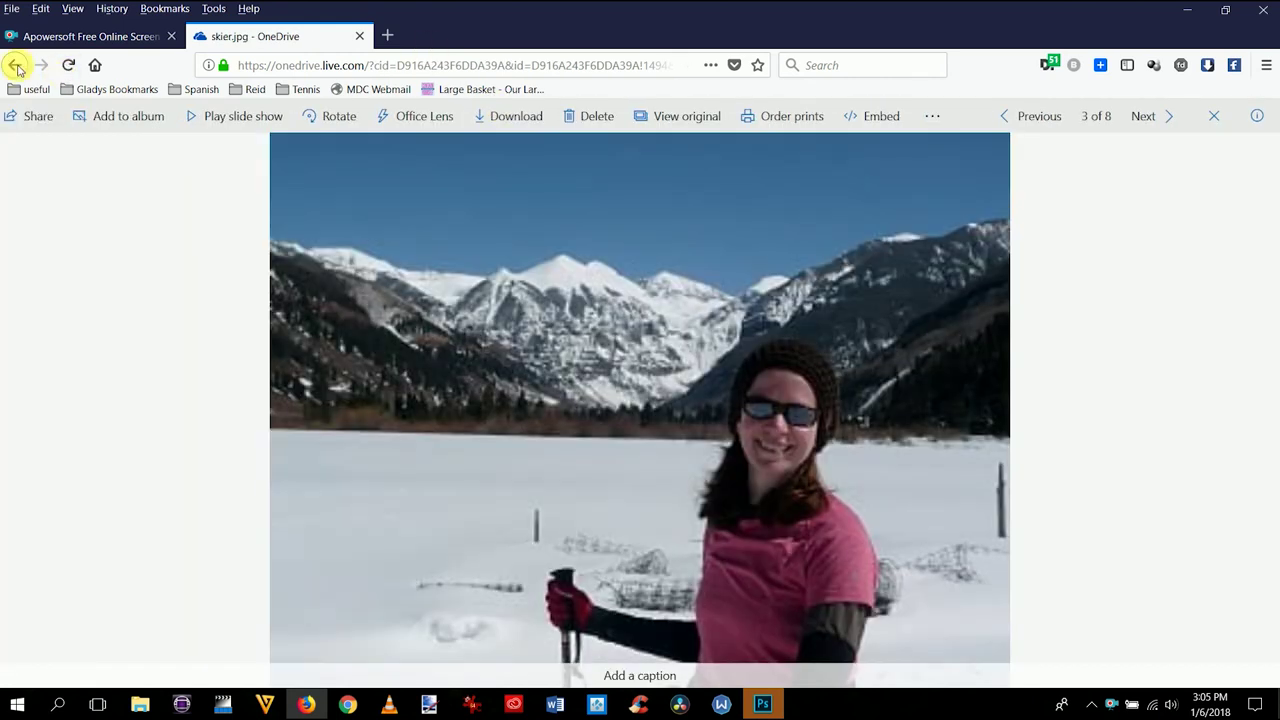
pyautogui.click(16, 66)
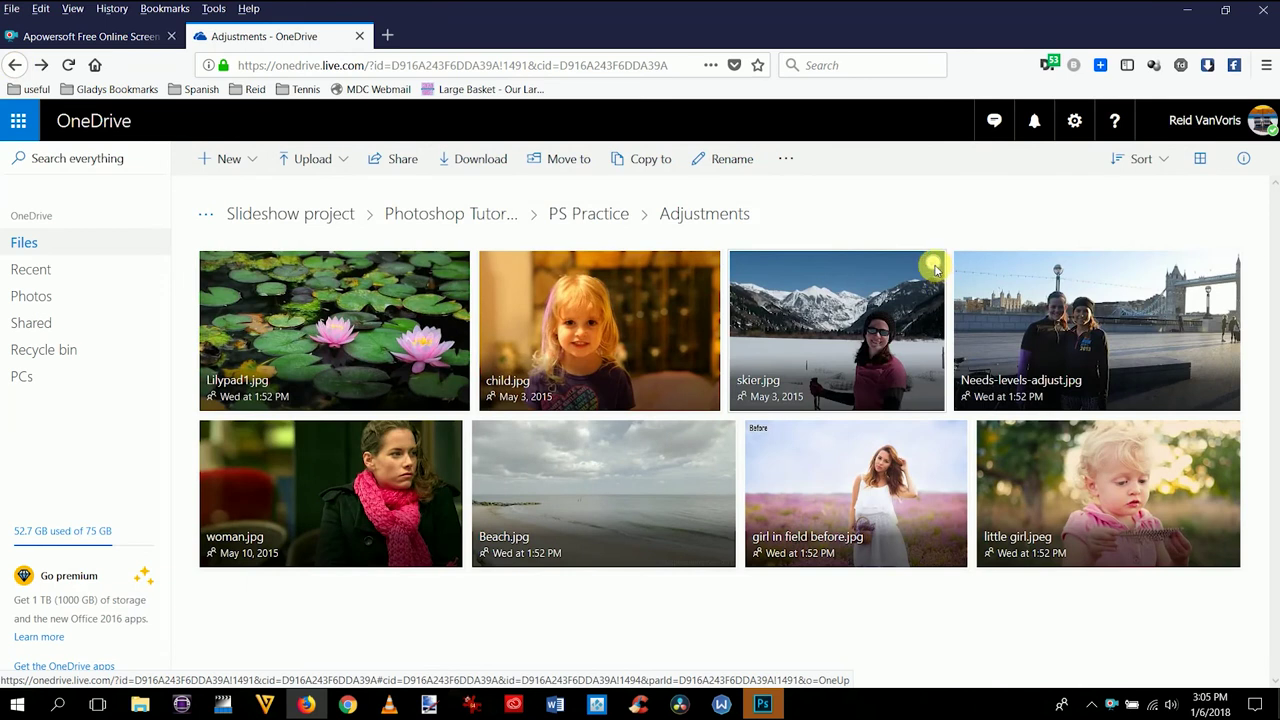
pyautogui.click(932, 264)
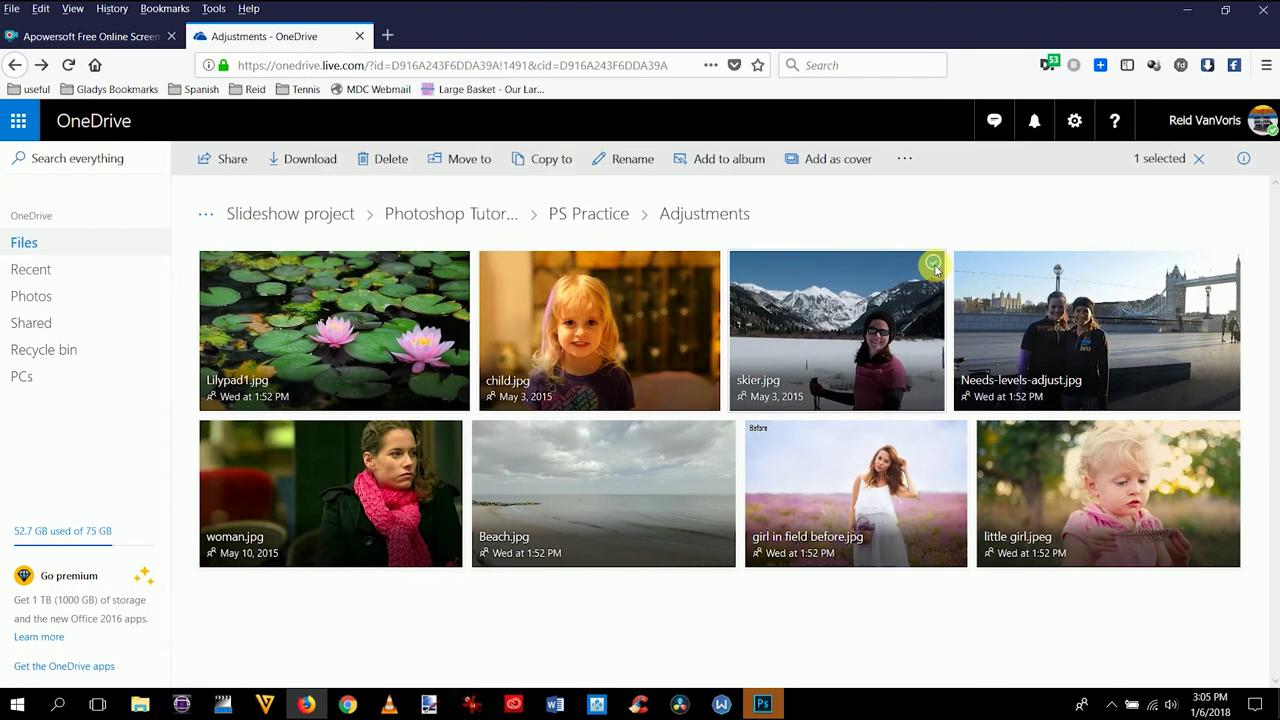
pyautogui.click(330, 165)
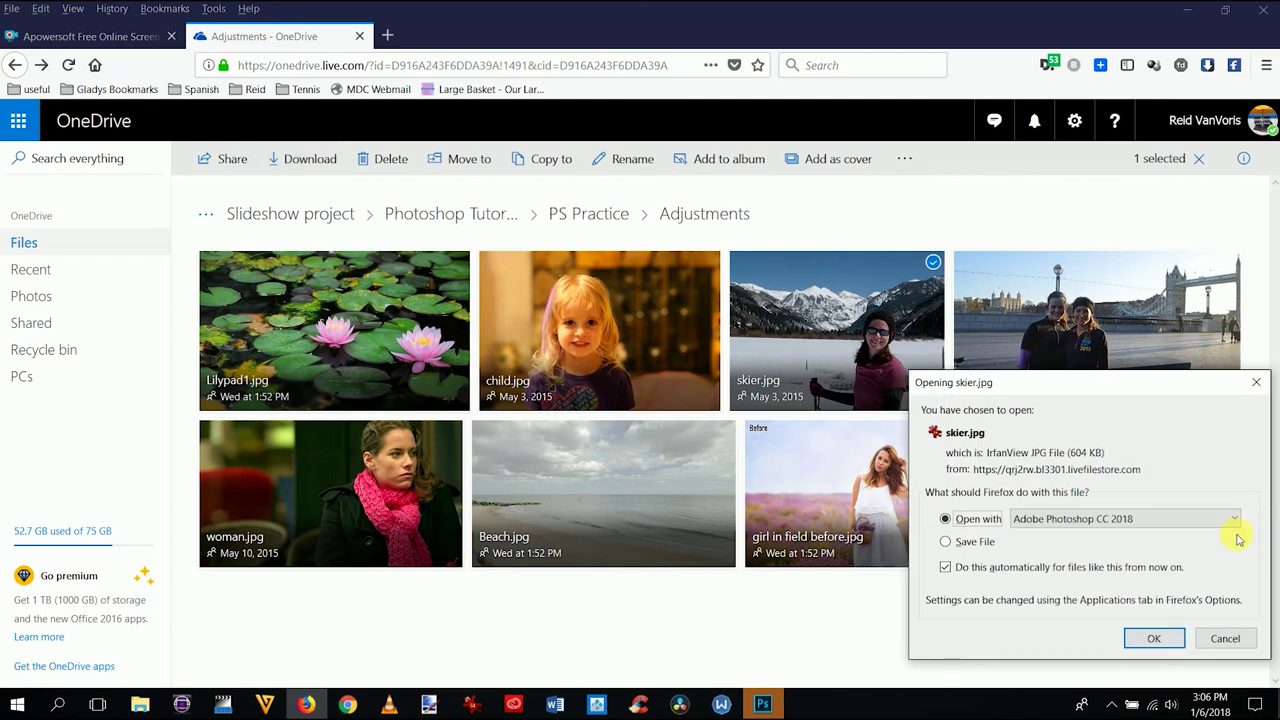
pyautogui.click(1165, 638)
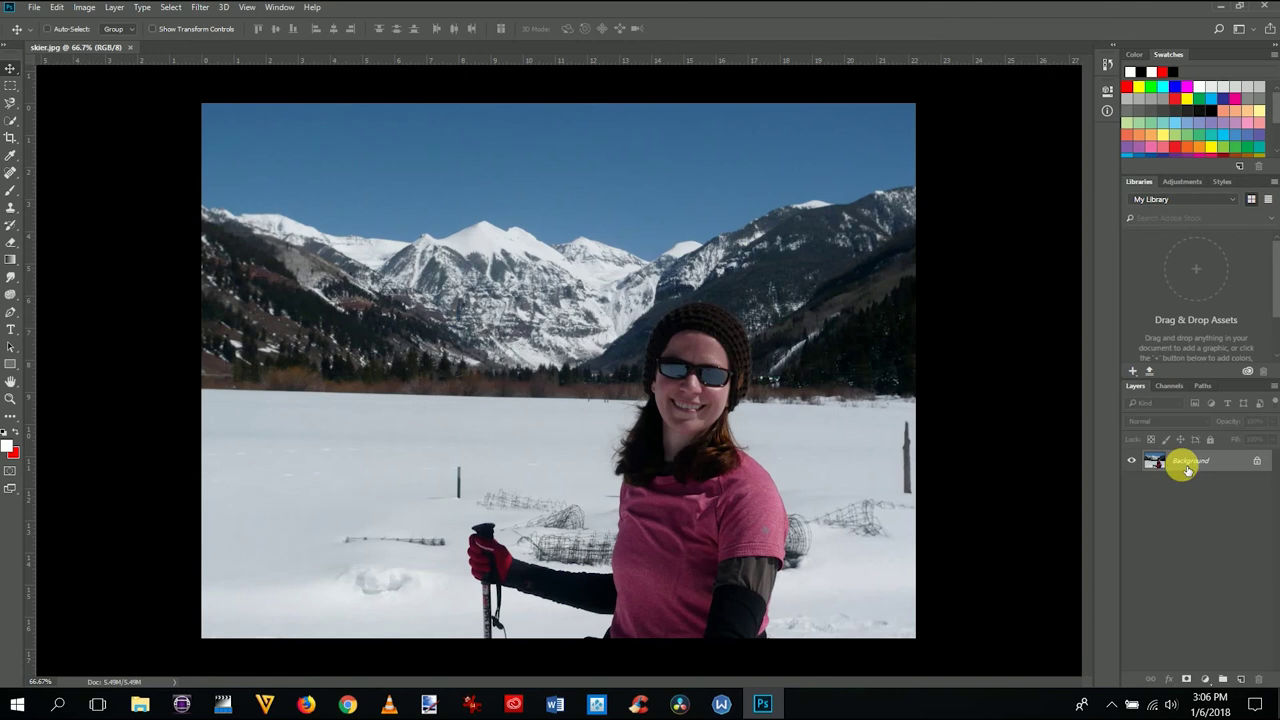
# Step: Duplicate the Background layer of the skier photo as Background copy
pyautogui.rightClick(1187, 470)
pyautogui.click(1179, 500)
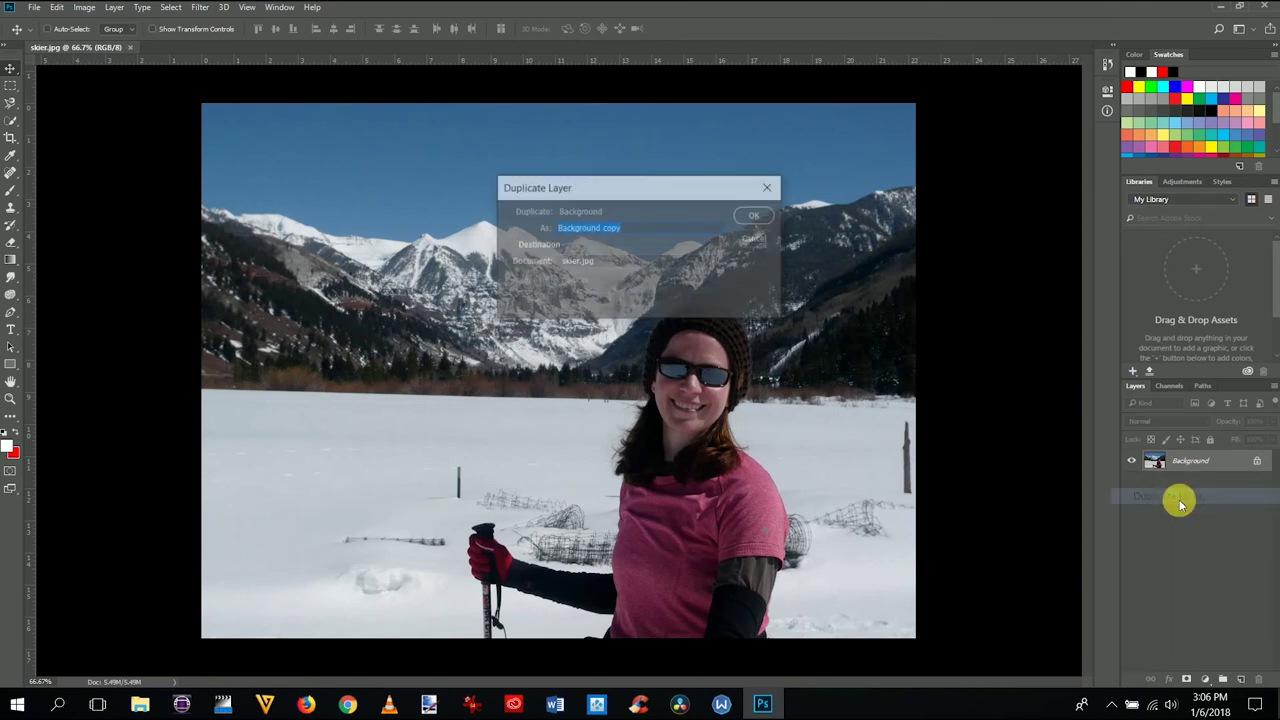
pyautogui.click(767, 215)
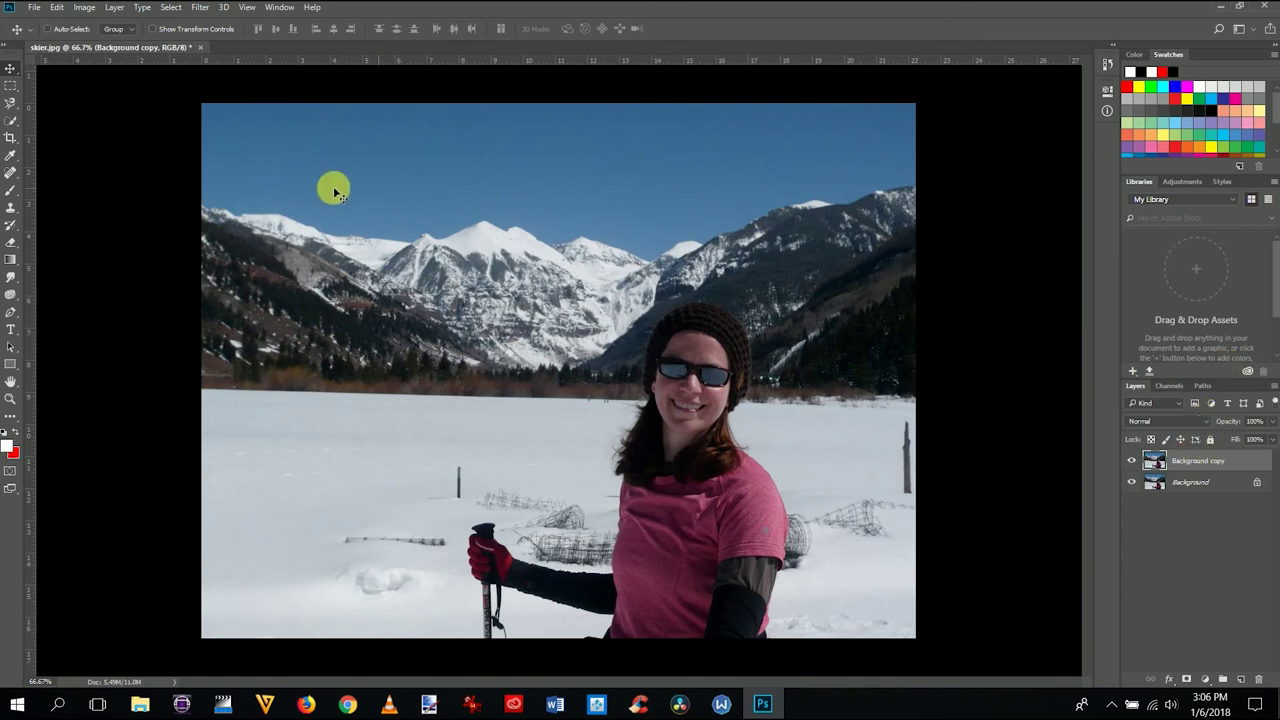
pyautogui.rightClick(15, 73)
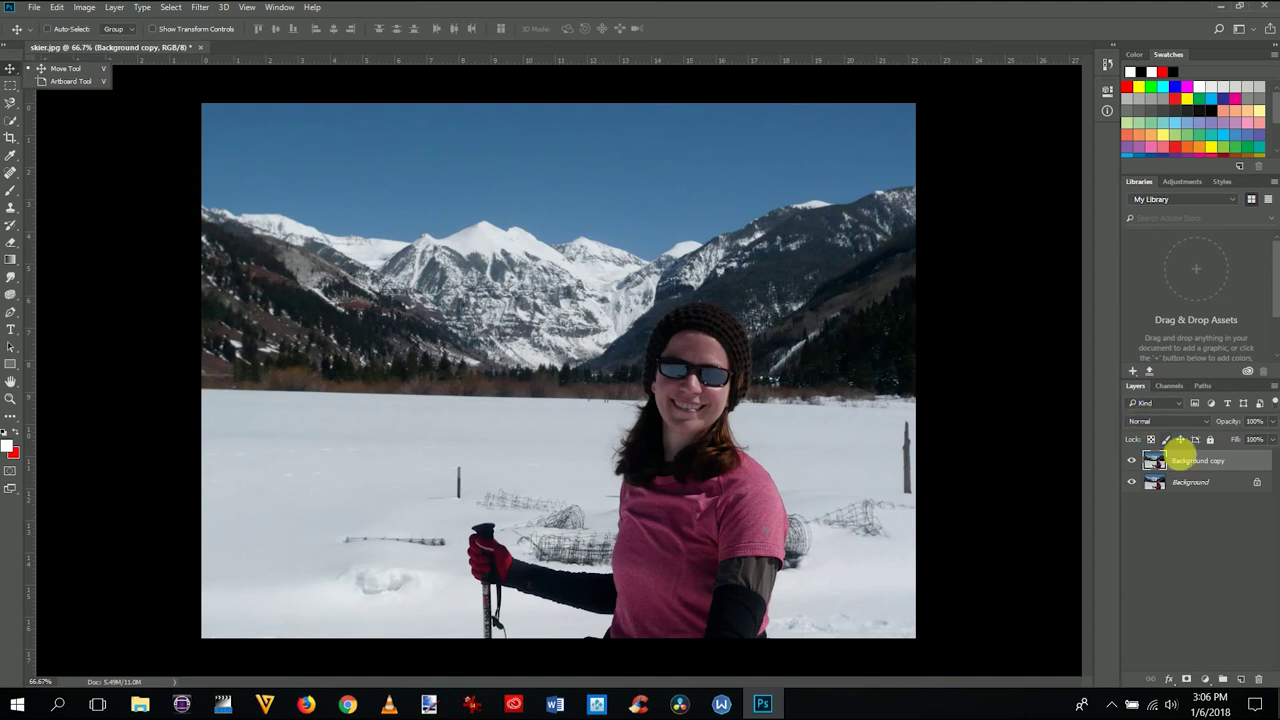
# Step: Convert the Background copy layer of the skier photo to a smart object and open the Camera Raw Filter on it
pyautogui.rightClick(1190, 466)
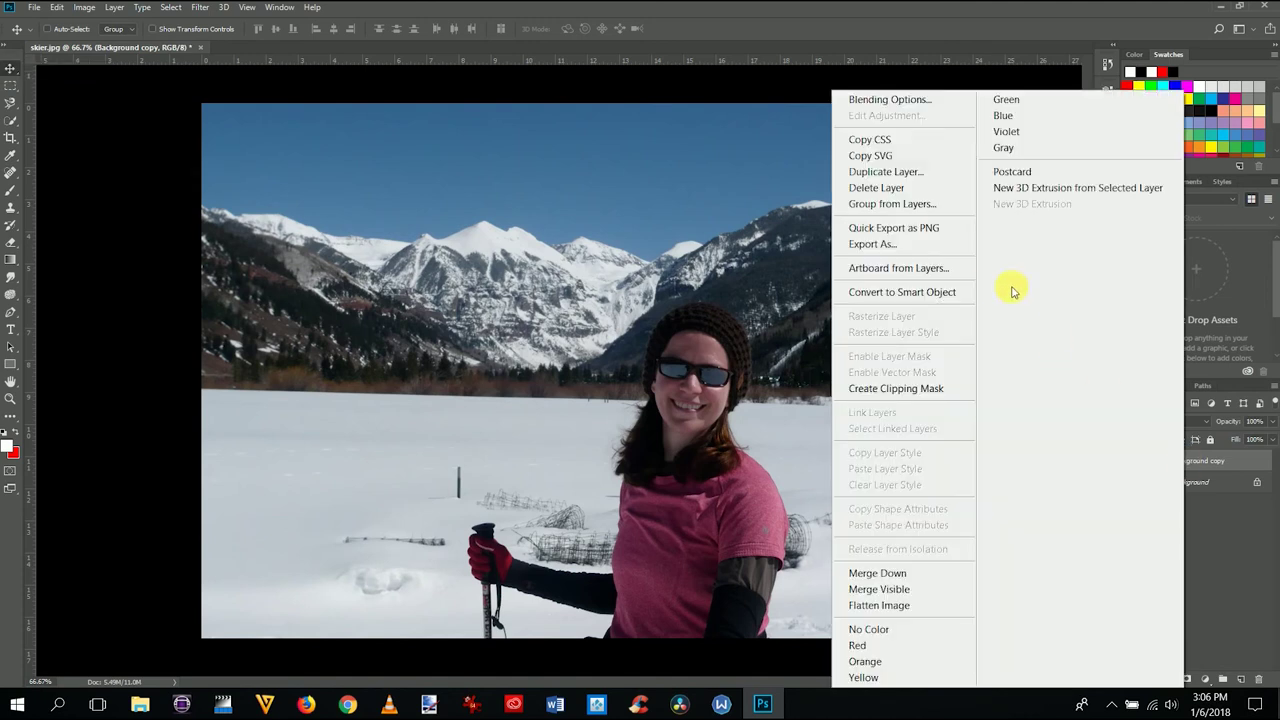
pyautogui.click(958, 291)
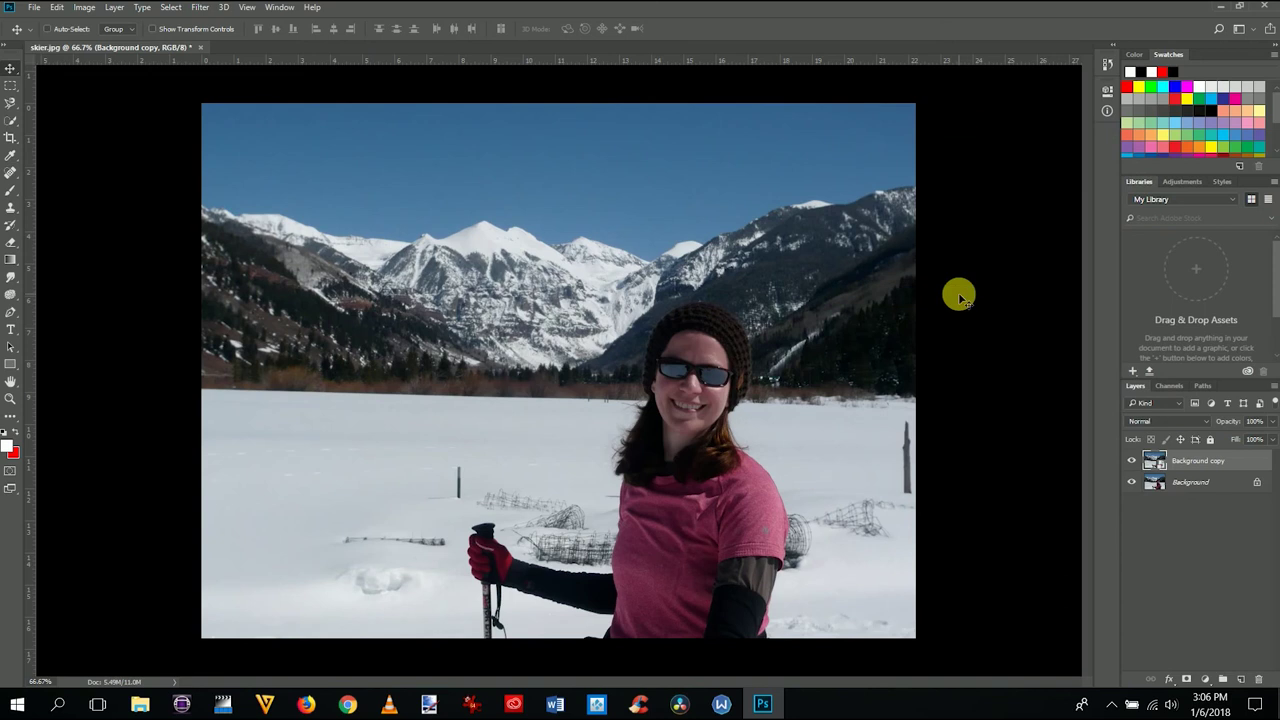
pyautogui.click(208, 13)
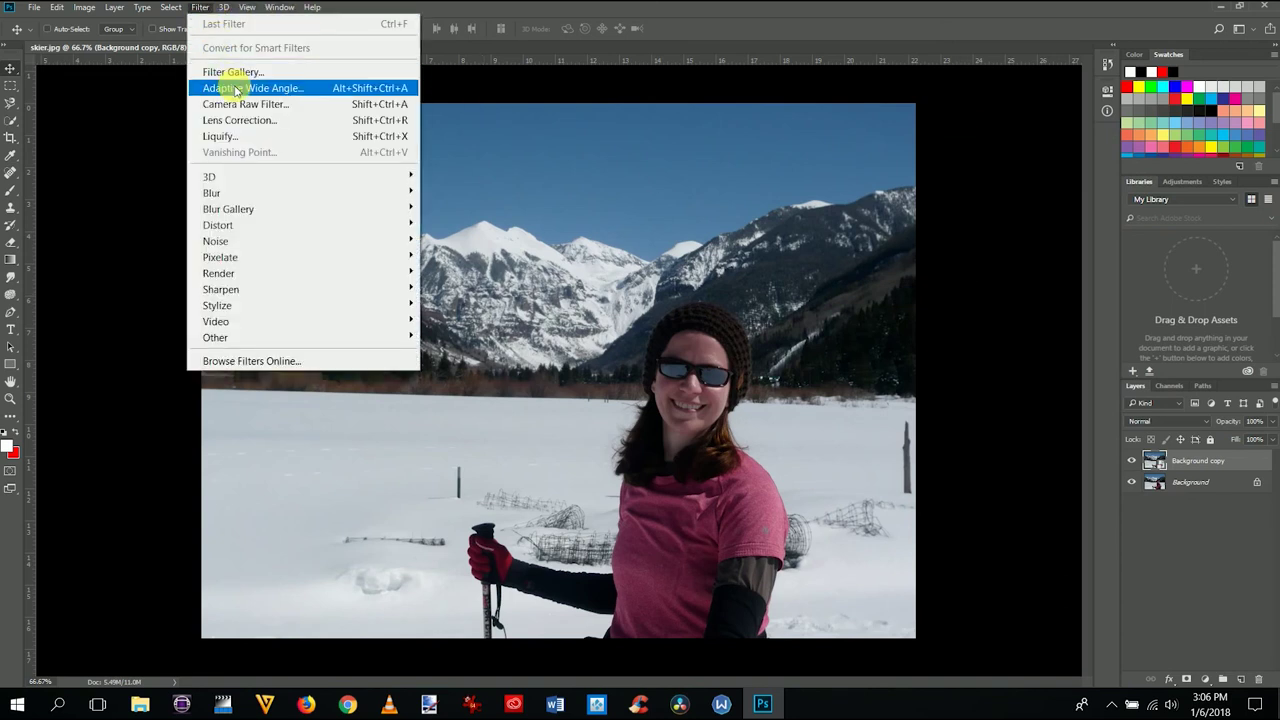
pyautogui.click(240, 104)
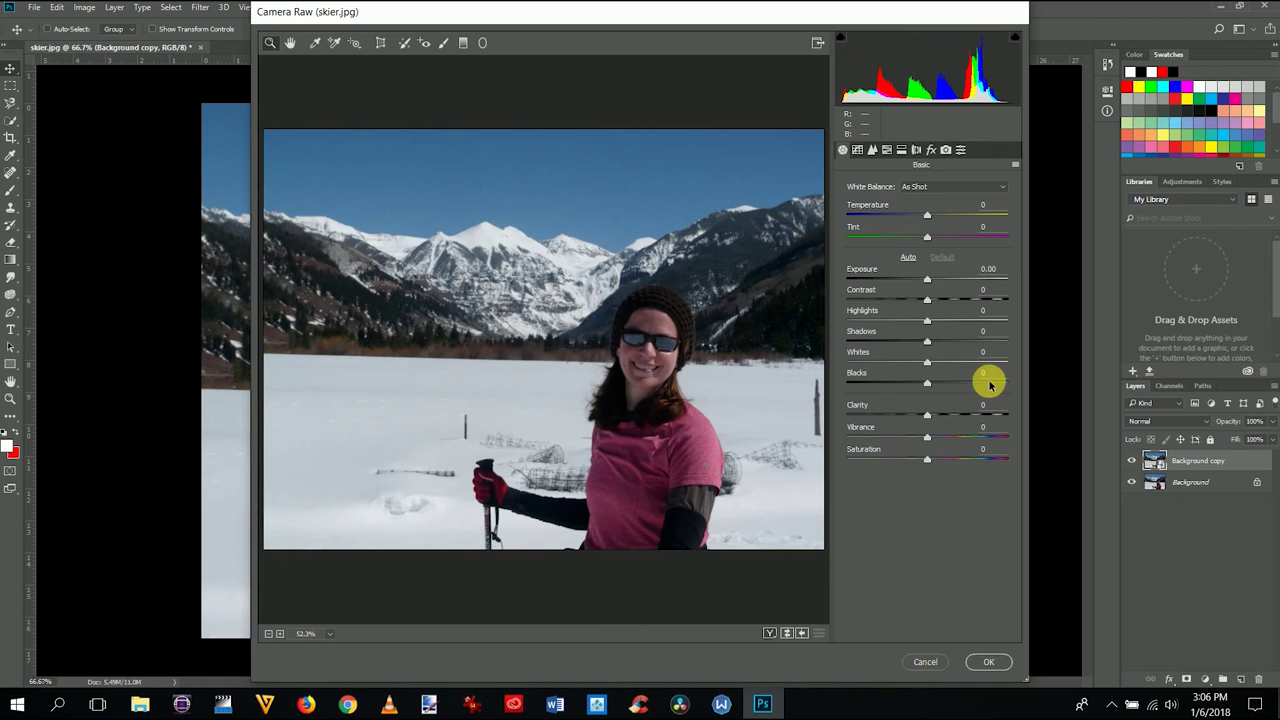
# Step: Apply Auto tone and Auto white balance in Camera Raw, and set both Saturation and Clarity to +35
pyautogui.click(910, 258)
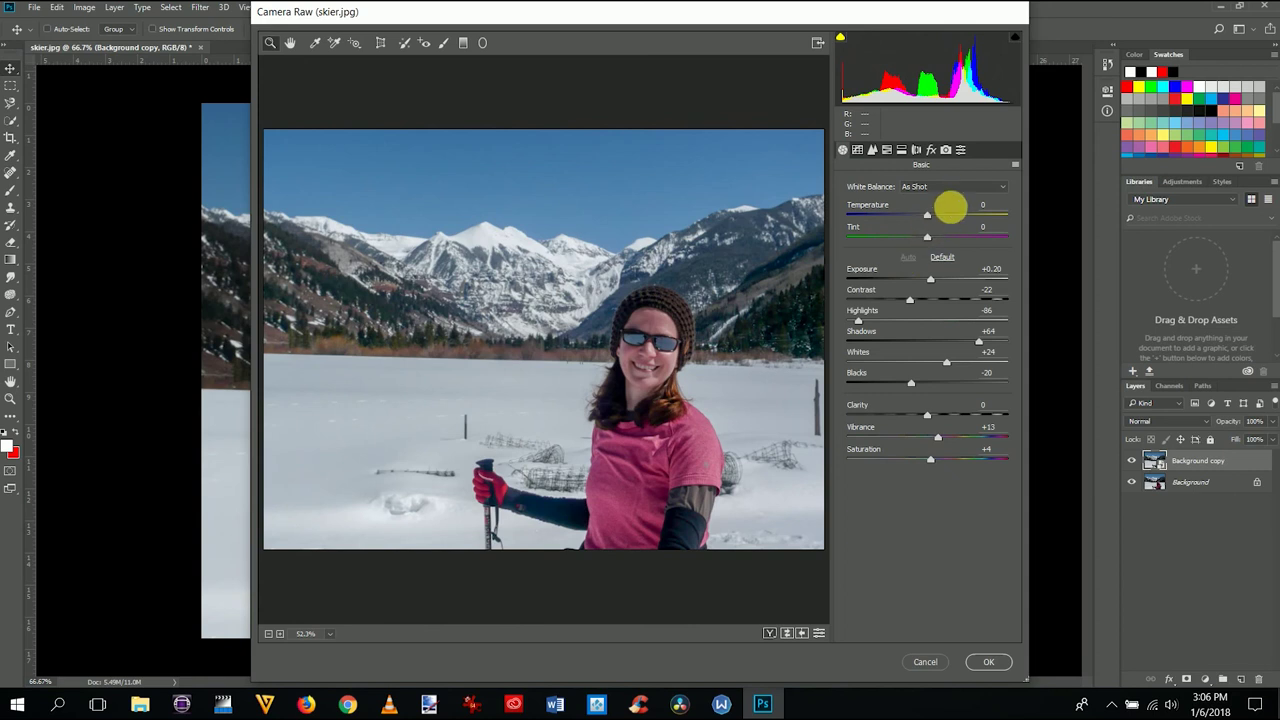
pyautogui.click(963, 189)
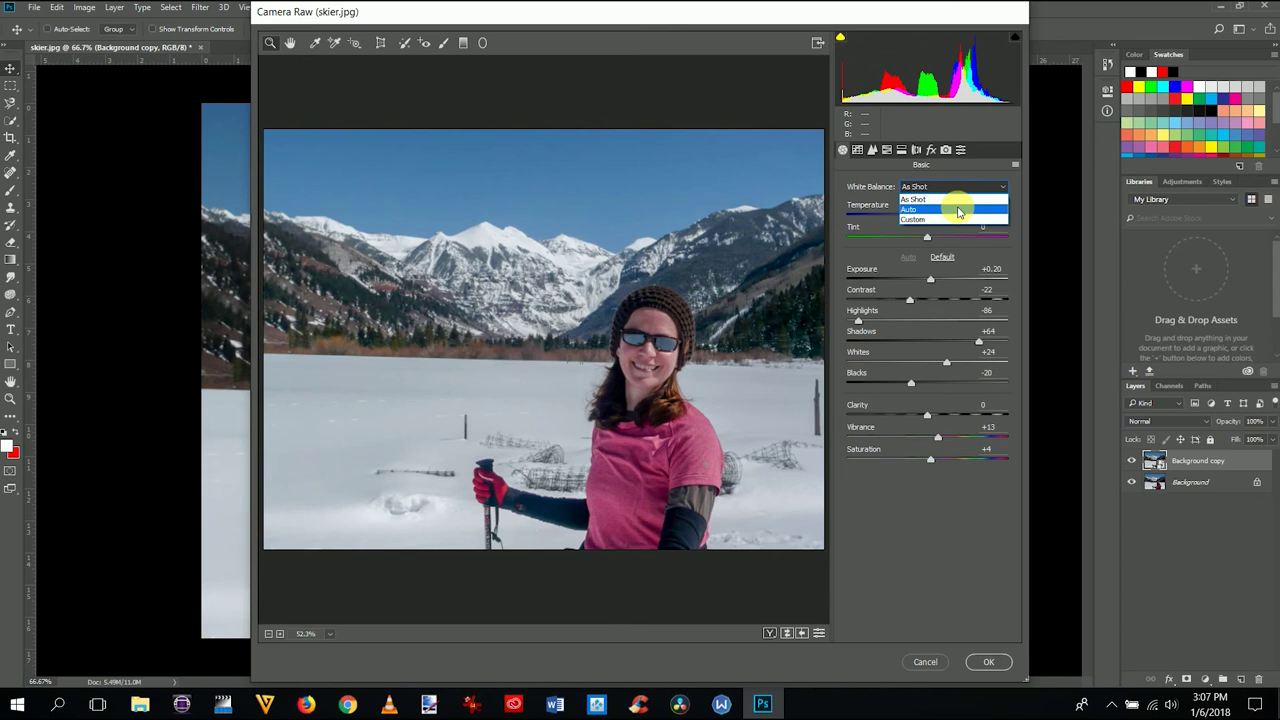
pyautogui.click(958, 210)
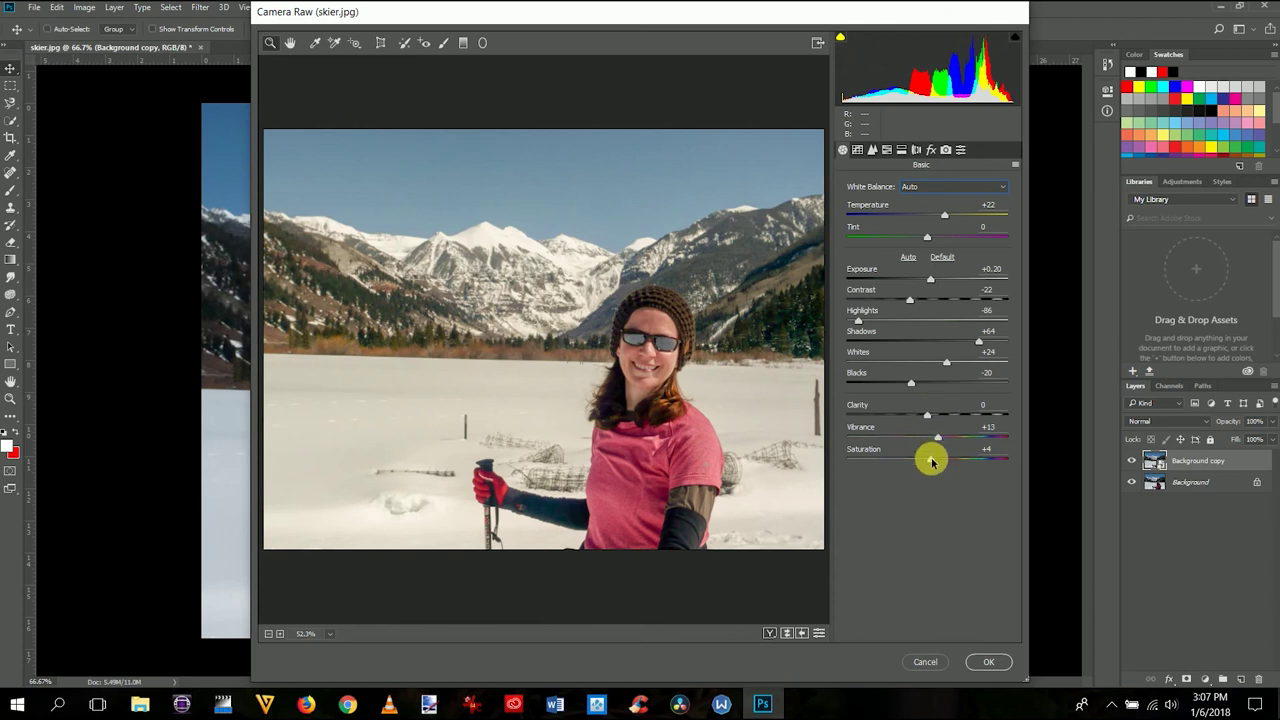
pyautogui.moveTo(931, 461)
pyautogui.mouseDown()
pyautogui.moveTo(1008, 451)
pyautogui.moveTo(954, 471)
pyautogui.mouseUp()
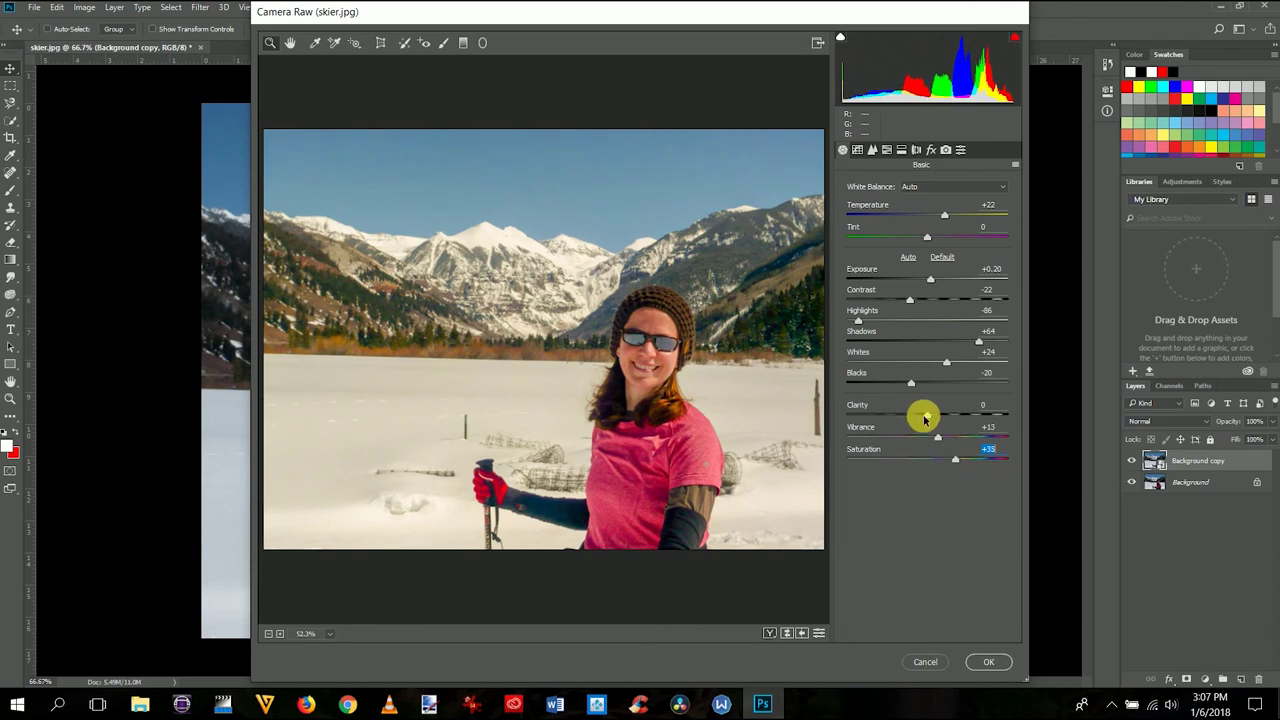
pyautogui.moveTo(930, 415); pyautogui.dragTo(958, 413)
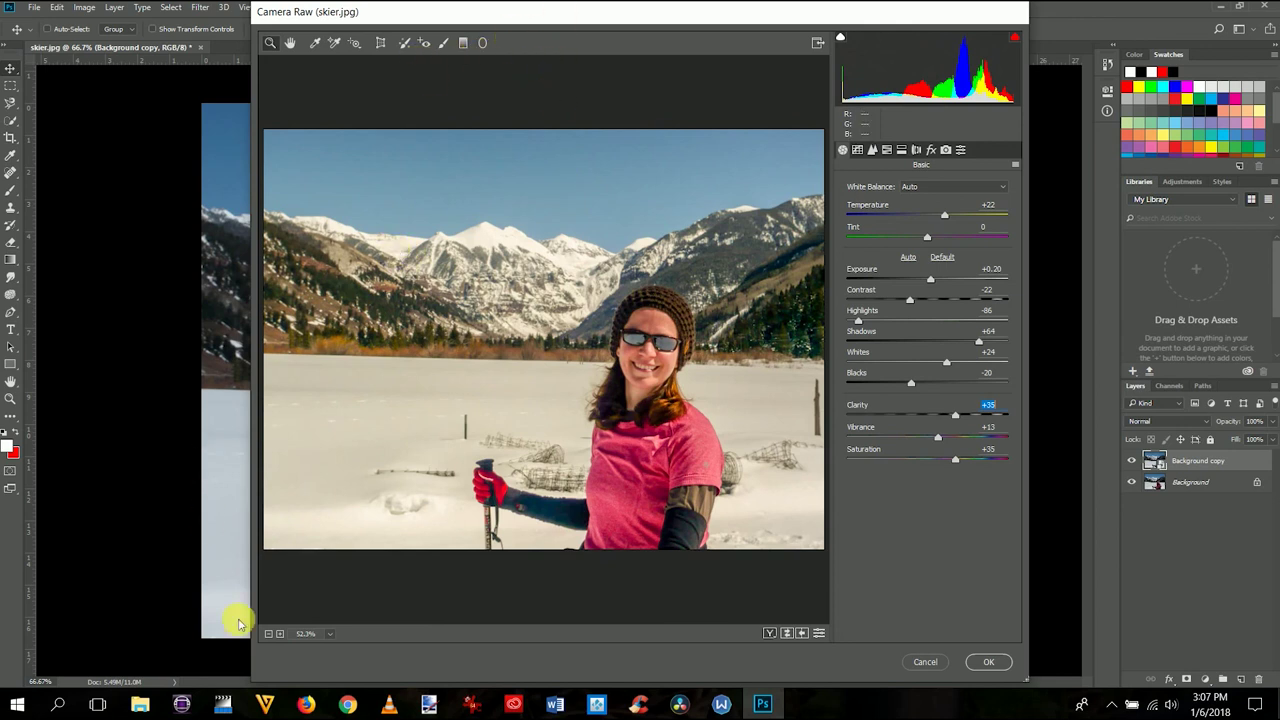
# Step: Draw a Graduated Filter from above the photo down to the base of the mountains and apply the Camera Raw corrections
pyautogui.click(268, 636)
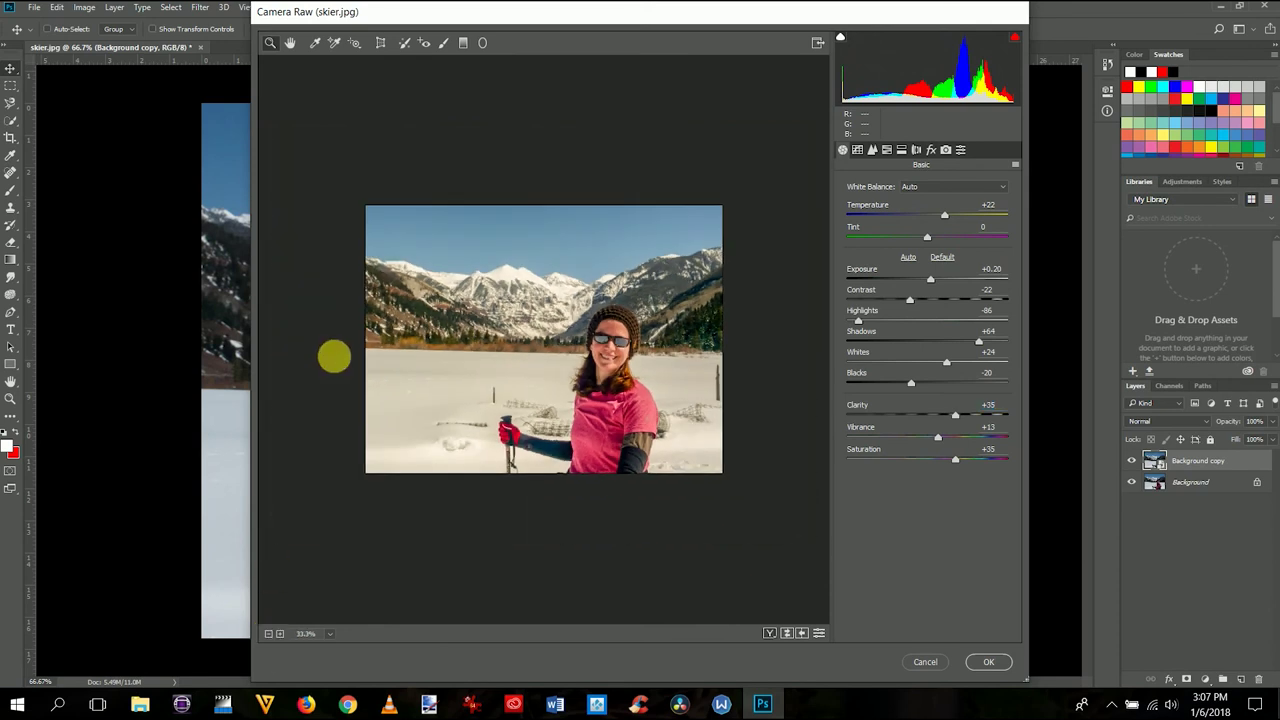
pyautogui.click(463, 45)
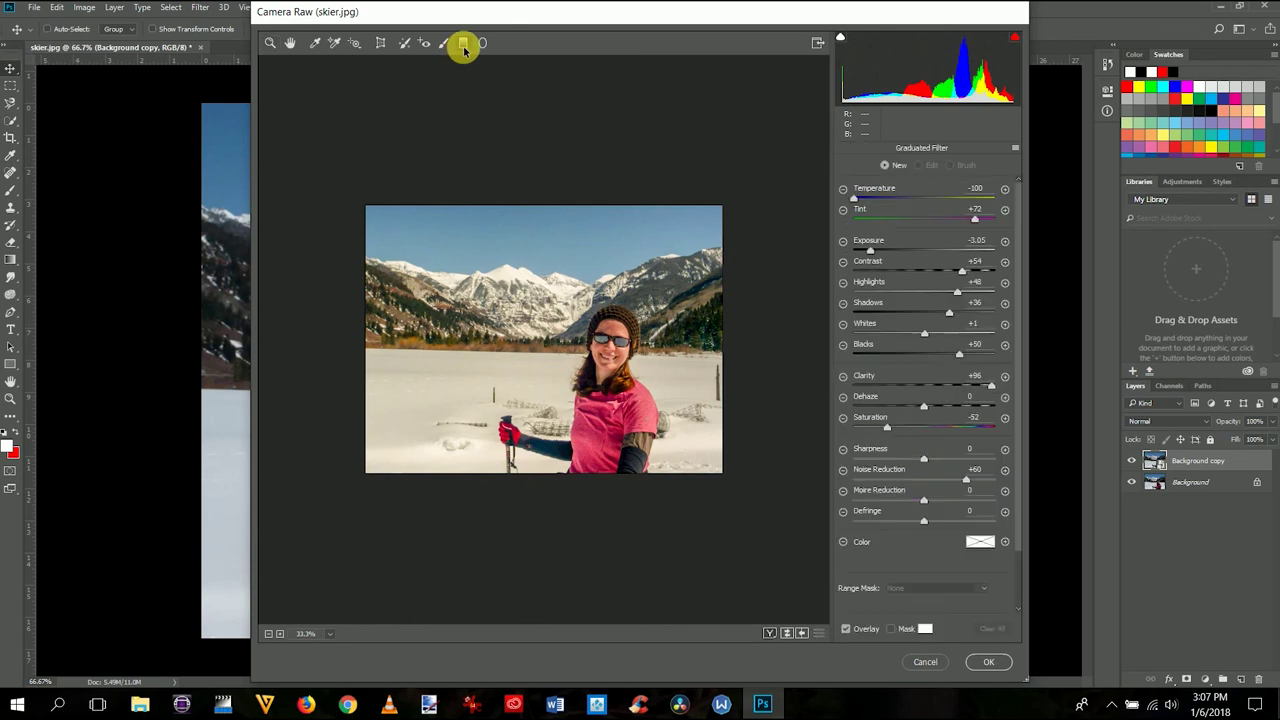
pyautogui.rightClick(550, 104)
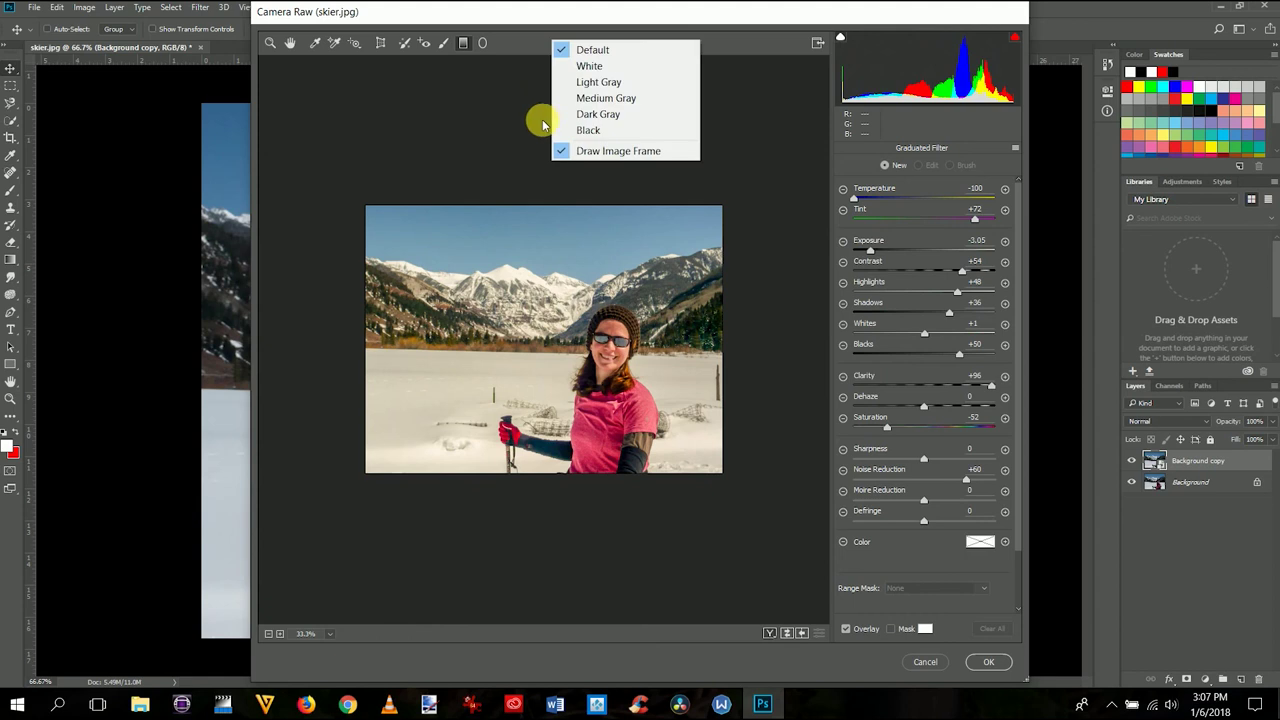
pyautogui.press('Escape')
pyautogui.moveTo(544, 124); pyautogui.dragTo(543, 331)
pyautogui.click(544, 123)
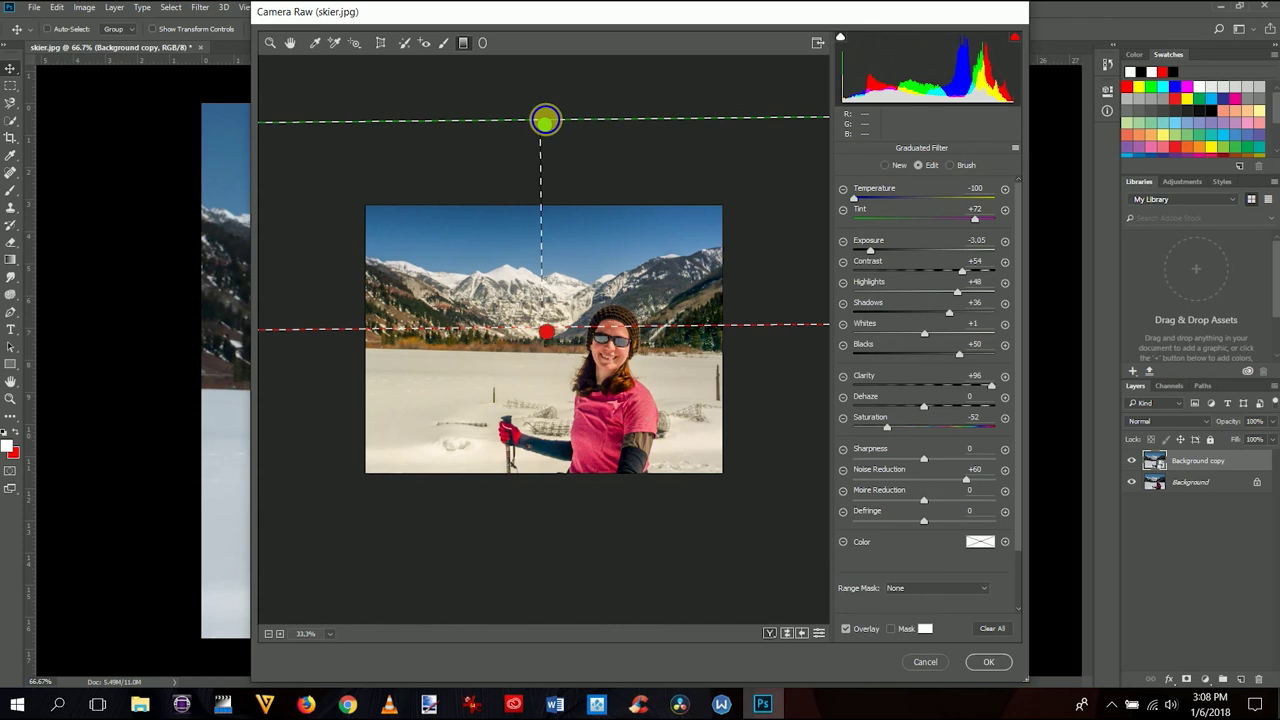
pyautogui.rightClick(545, 120)
pyautogui.click(548, 130)
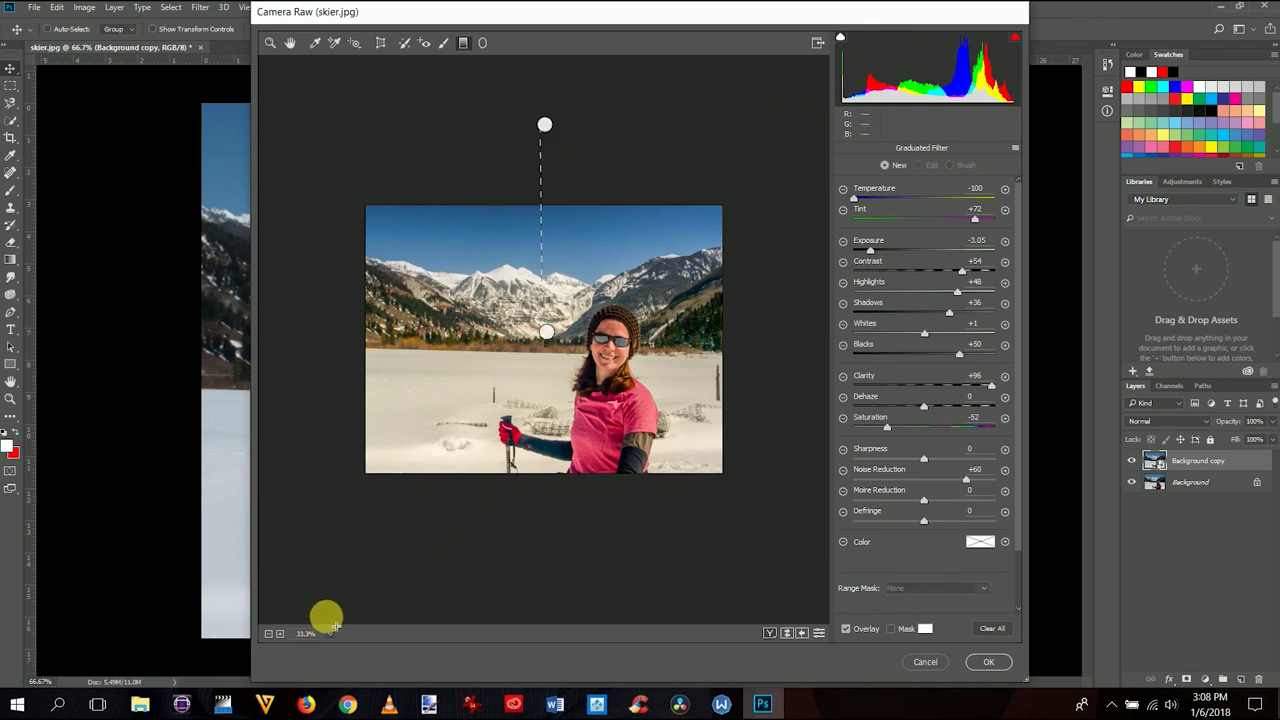
pyautogui.click(281, 636)
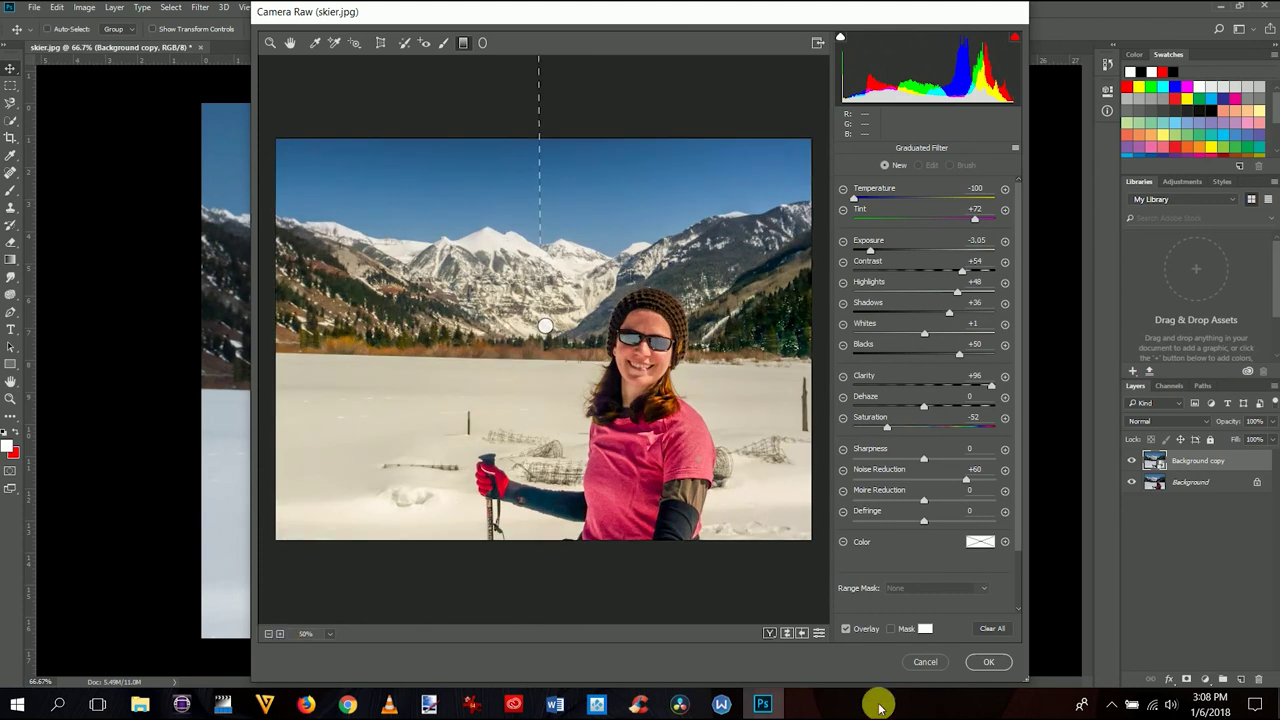
pyautogui.click(980, 664)
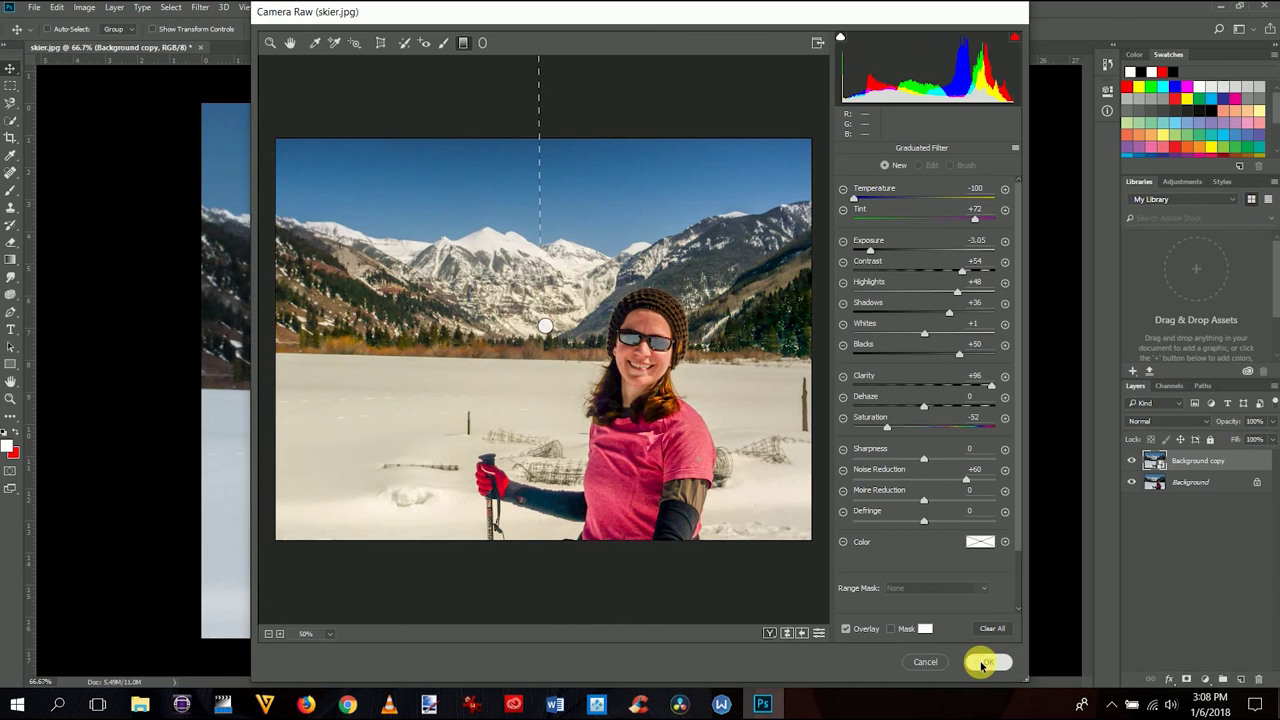
# Step: Toggle the Background copy layer's visibility to compare the original and corrected skier photo, leaving the layer hidden
pyautogui.click(1138, 462)
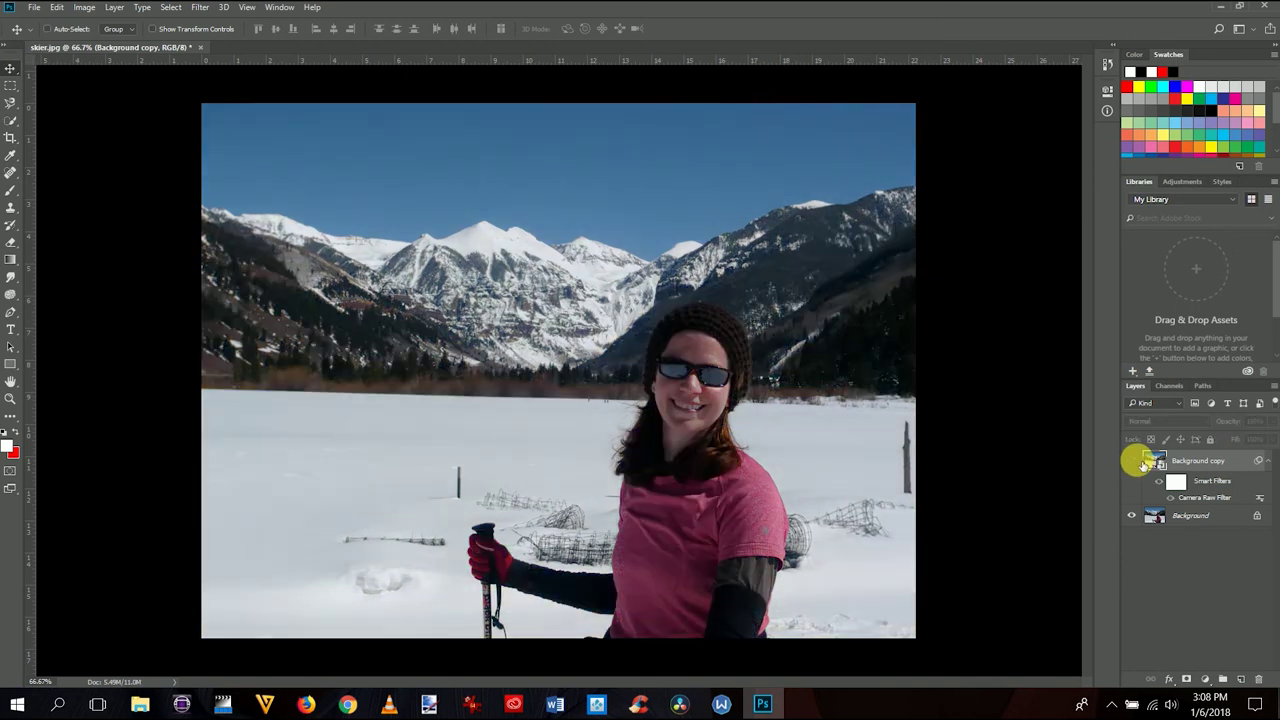
pyautogui.click(1141, 465)
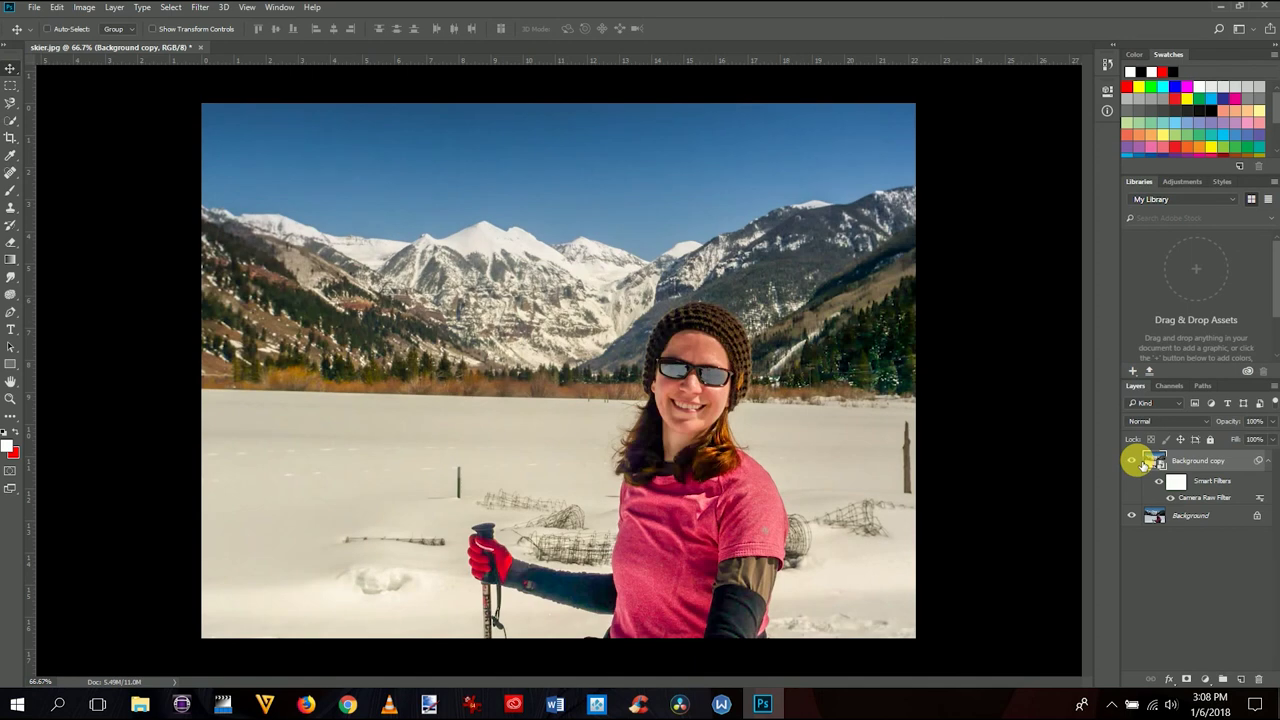
pyautogui.click(1142, 464)
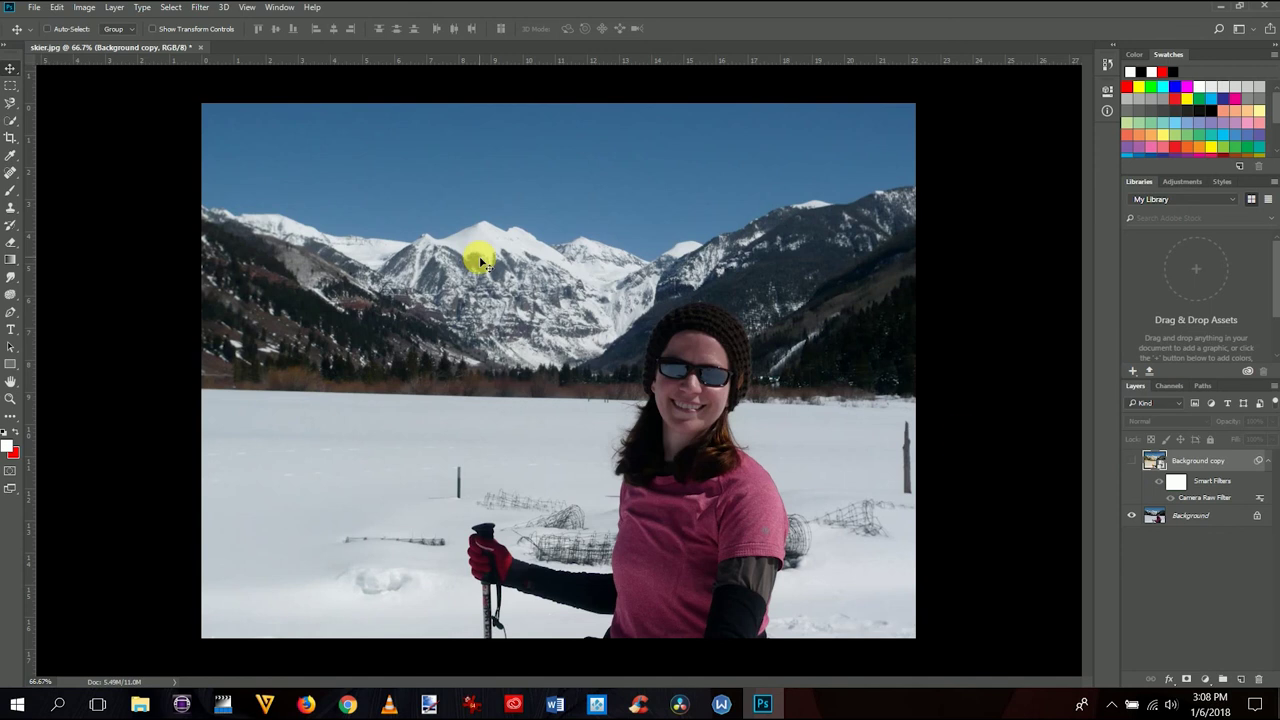
# Step: Start a quick PNG export of the original skier photo as skier.png and cancel the save
pyautogui.click(30, 8)
pyautogui.moveTo(133, 237)
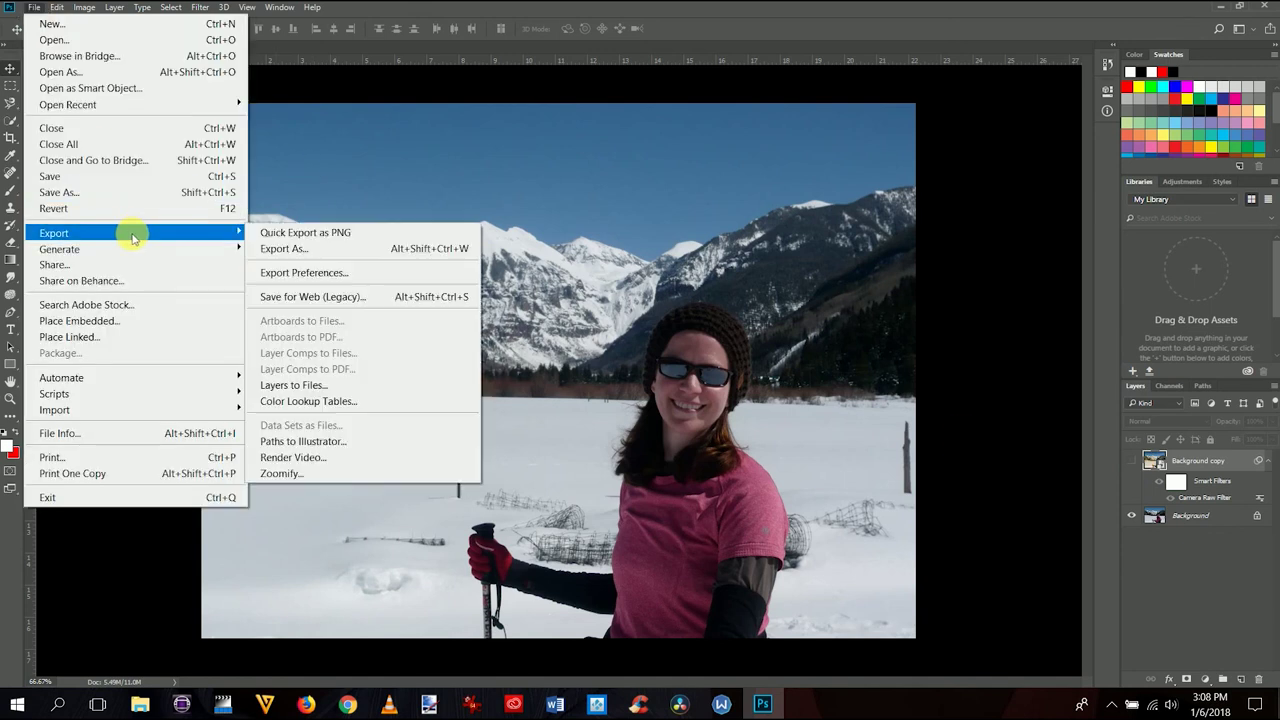
pyautogui.click(274, 231)
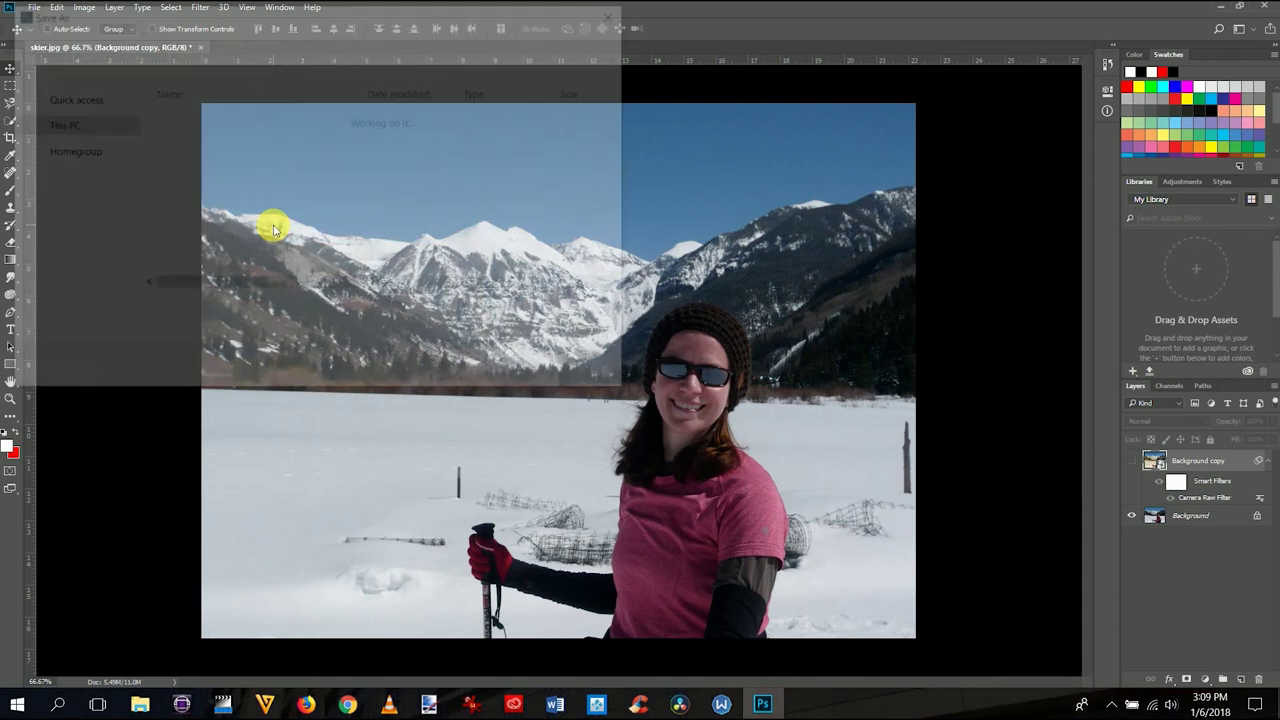
pyautogui.click(138, 311)
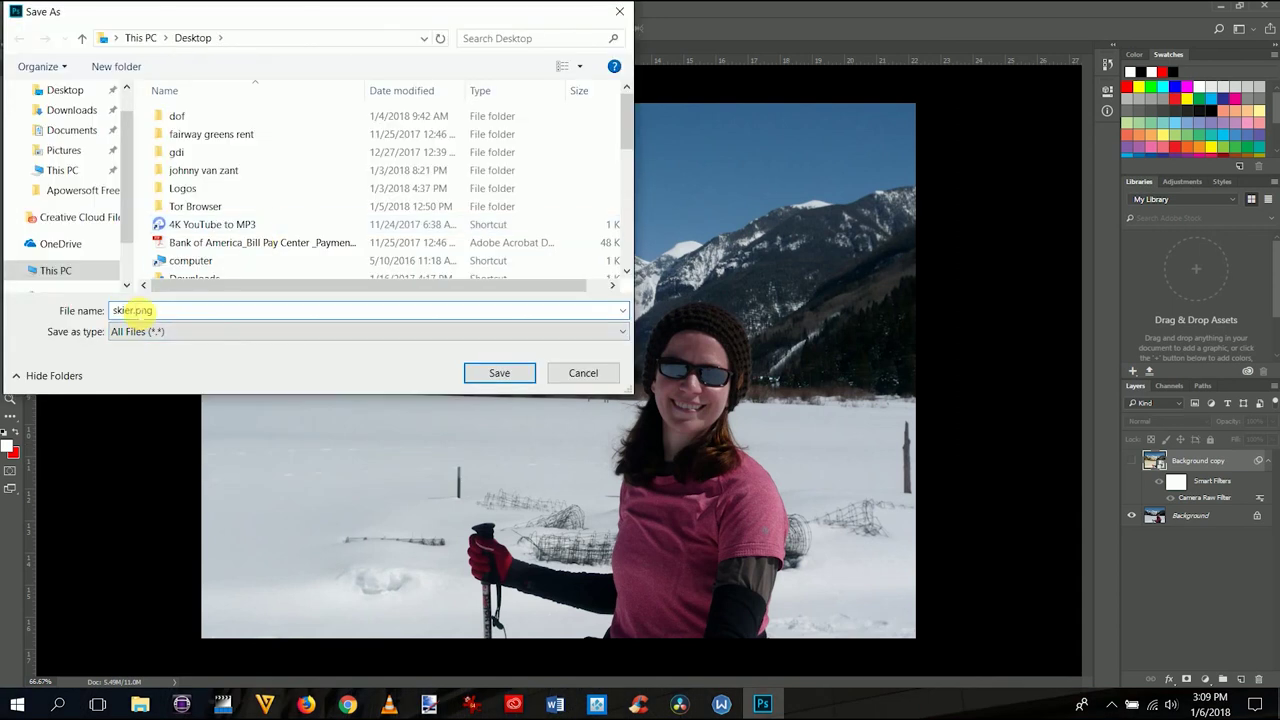
pyautogui.click(580, 372)
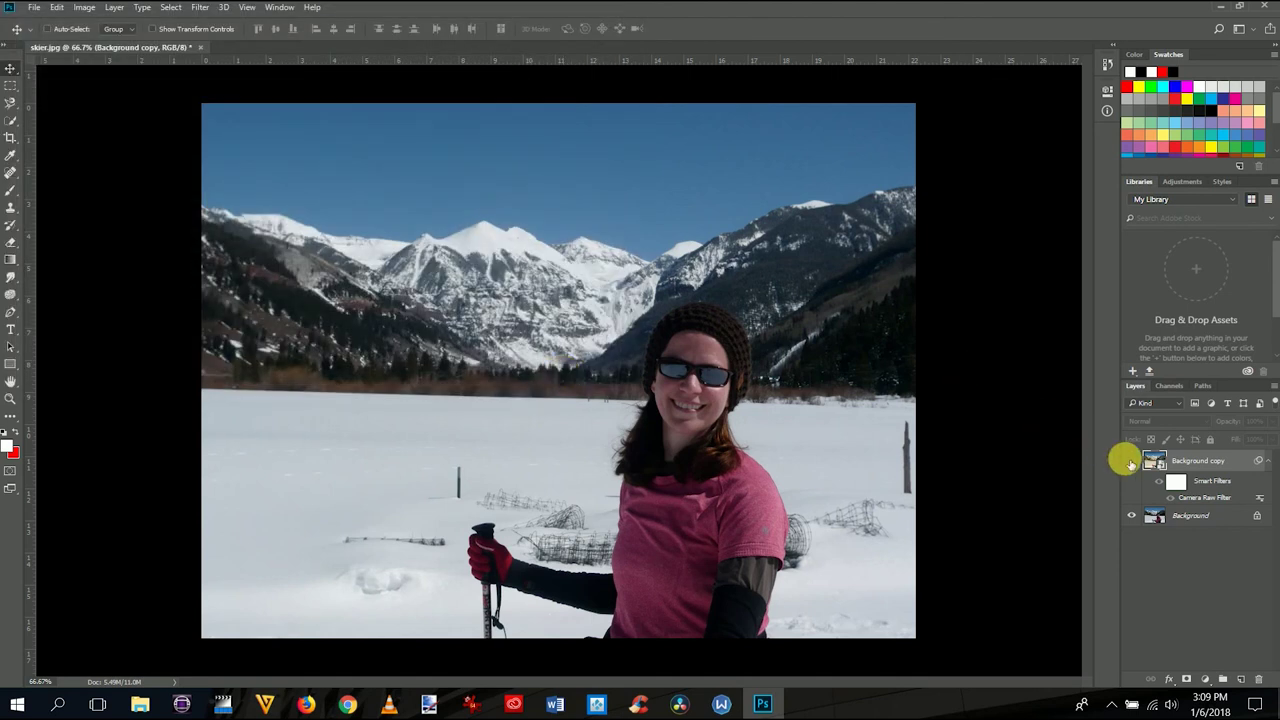
# Step: Show the Background copy layer, start a quick PNG export of the corrected skier photo, and cancel the save
pyautogui.click(1132, 462)
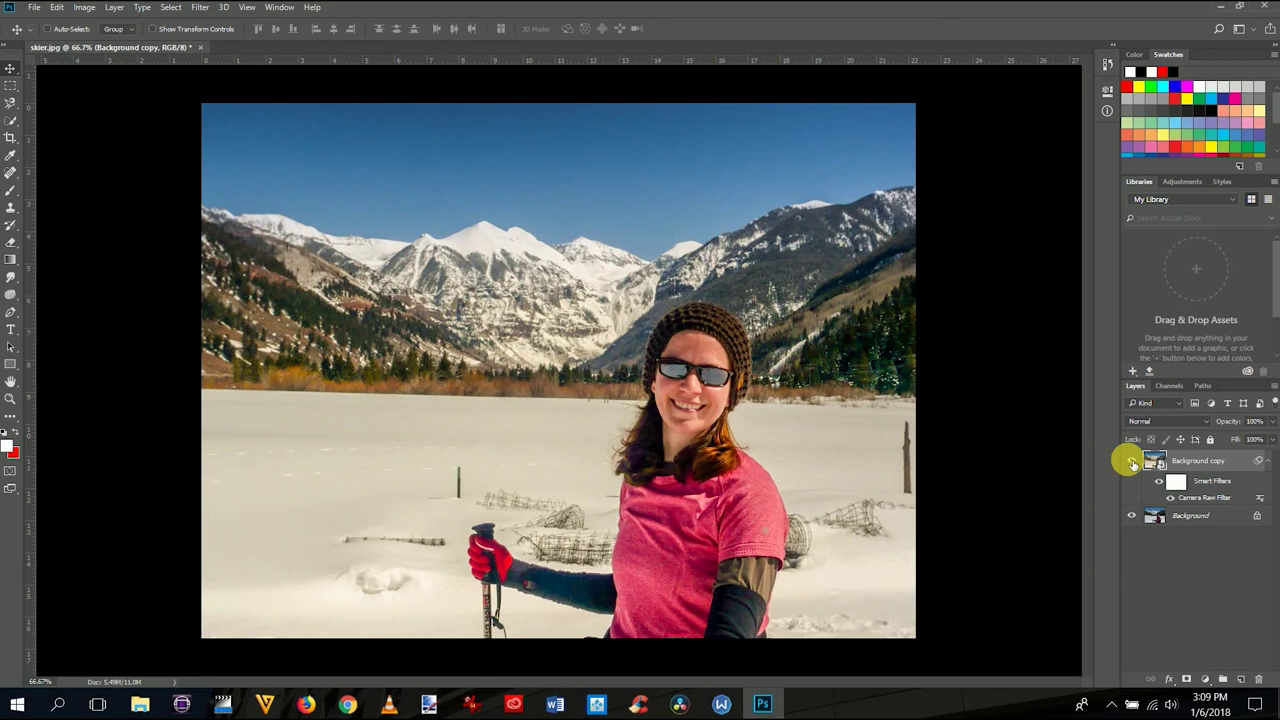
pyautogui.click(40, 14)
pyautogui.moveTo(172, 232)
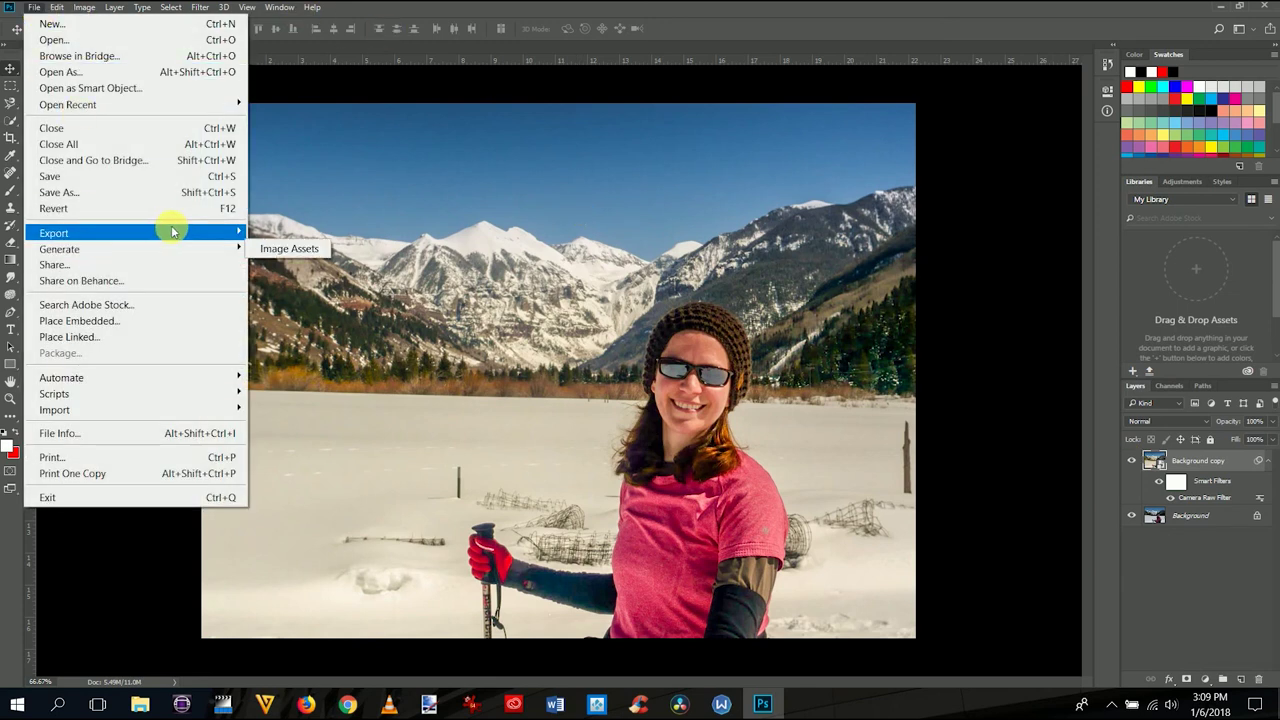
pyautogui.click(262, 230)
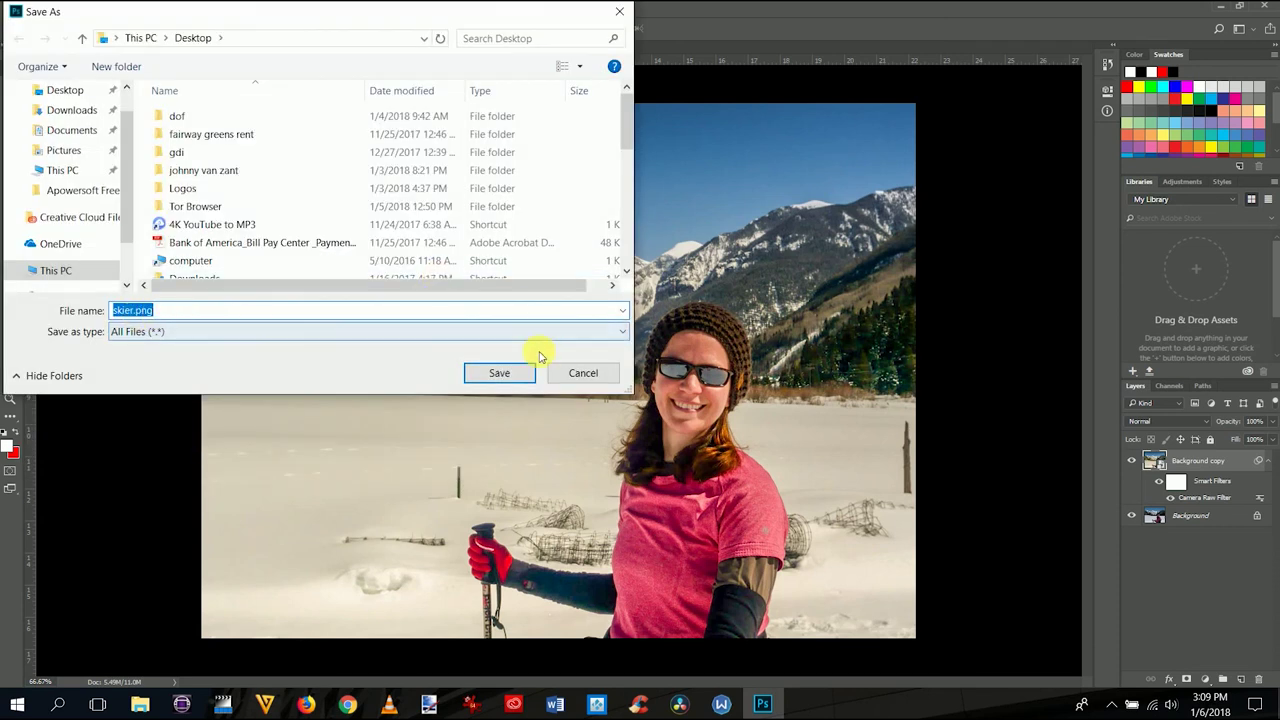
pyautogui.click(583, 372)
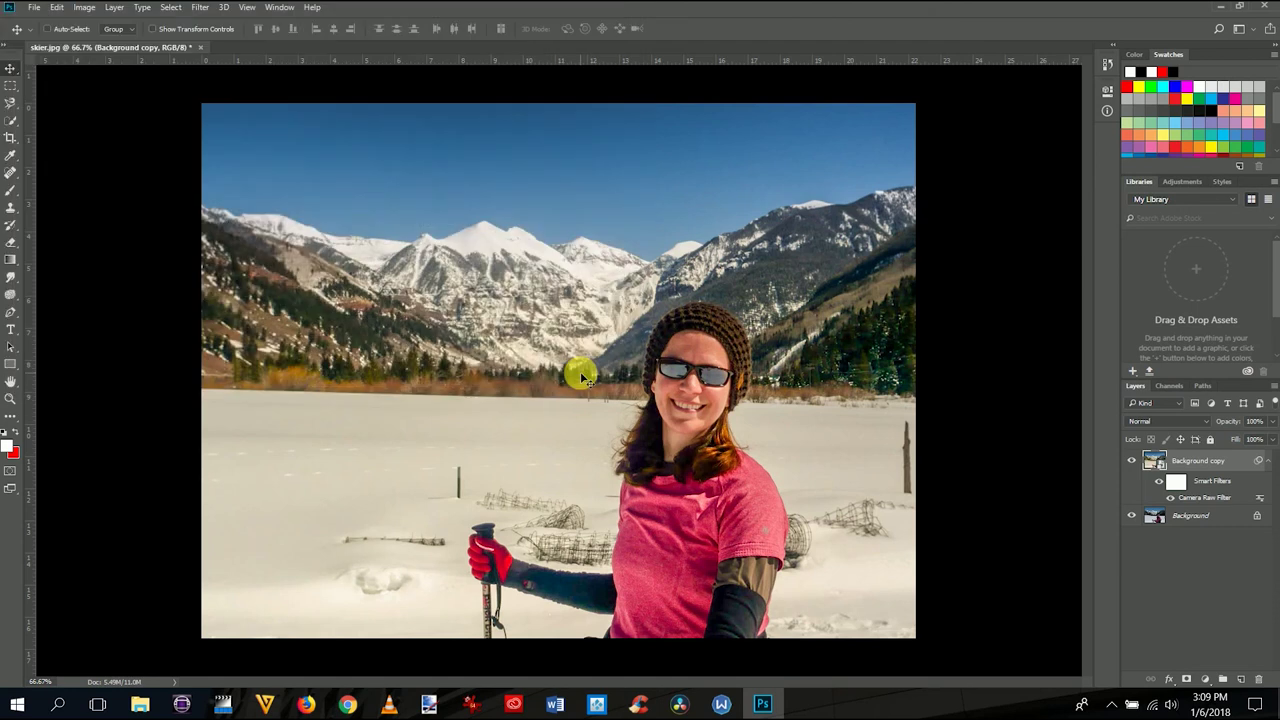